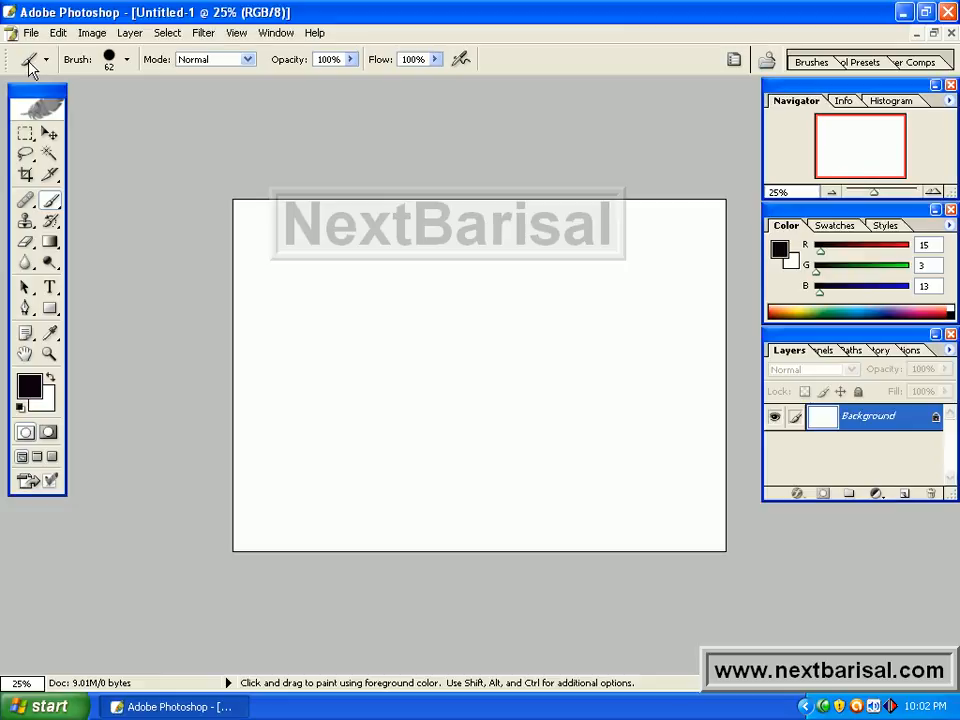
# Step: Reset the Brush tool and choose the hard round 19 px tip, enlarged to a 60 px diameter
pyautogui.rightClick(30, 62)
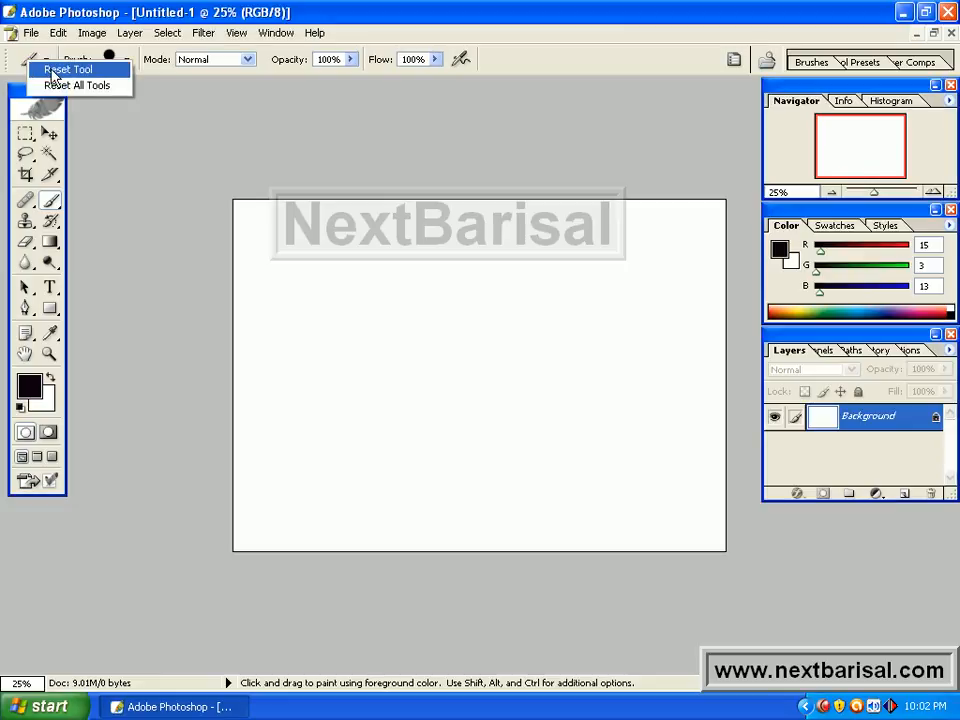
pyautogui.click(53, 70)
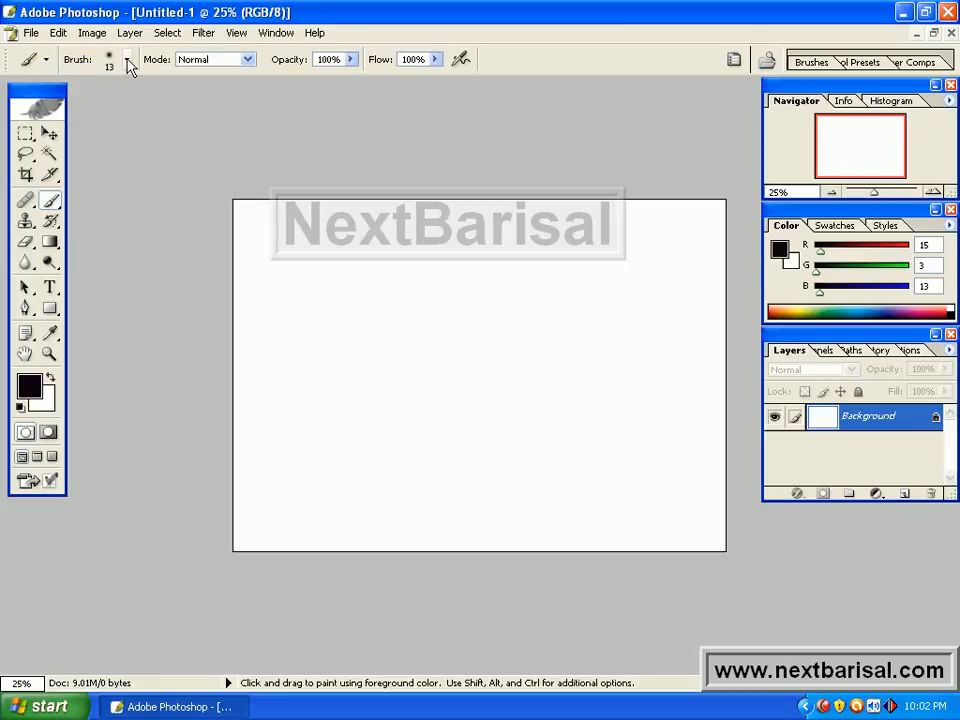
pyautogui.click(128, 62)
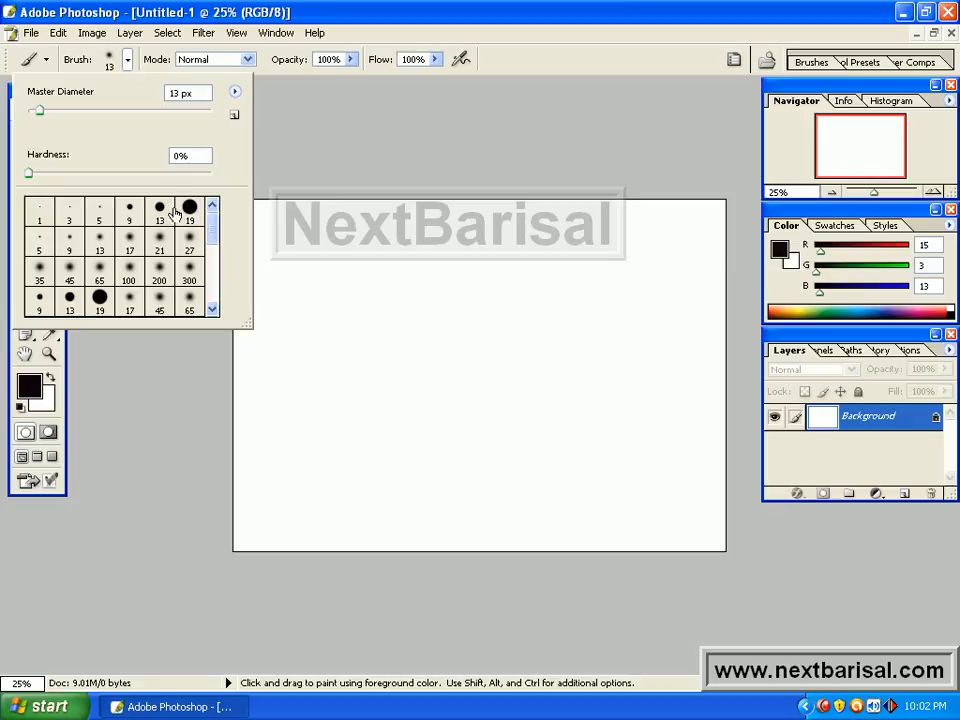
pyautogui.click(190, 210)
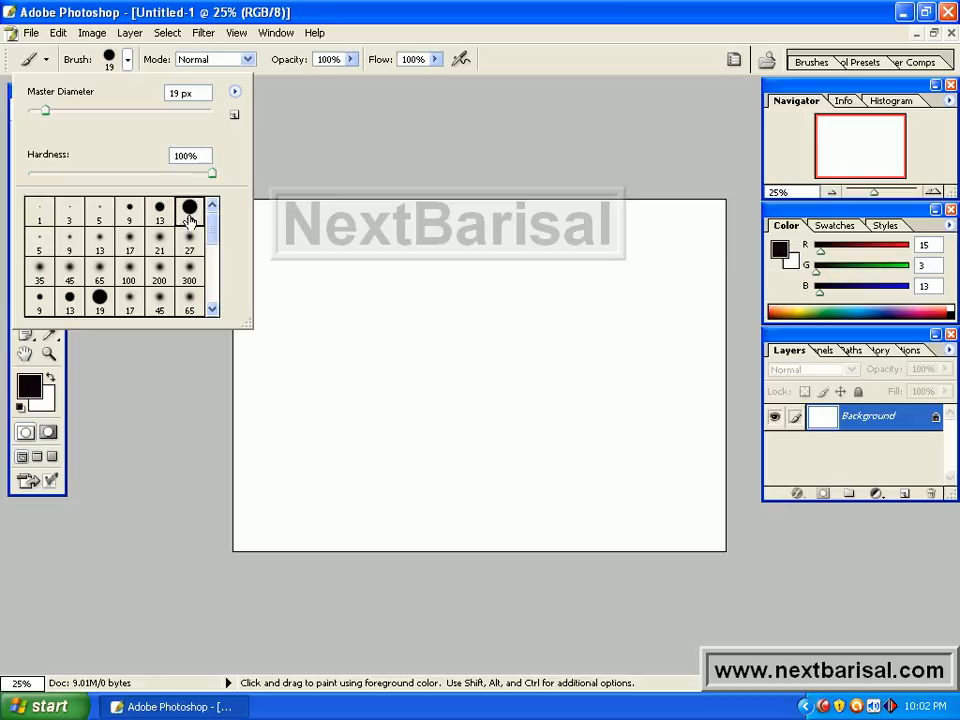
pyautogui.moveTo(45, 112); pyautogui.dragTo(85, 112)
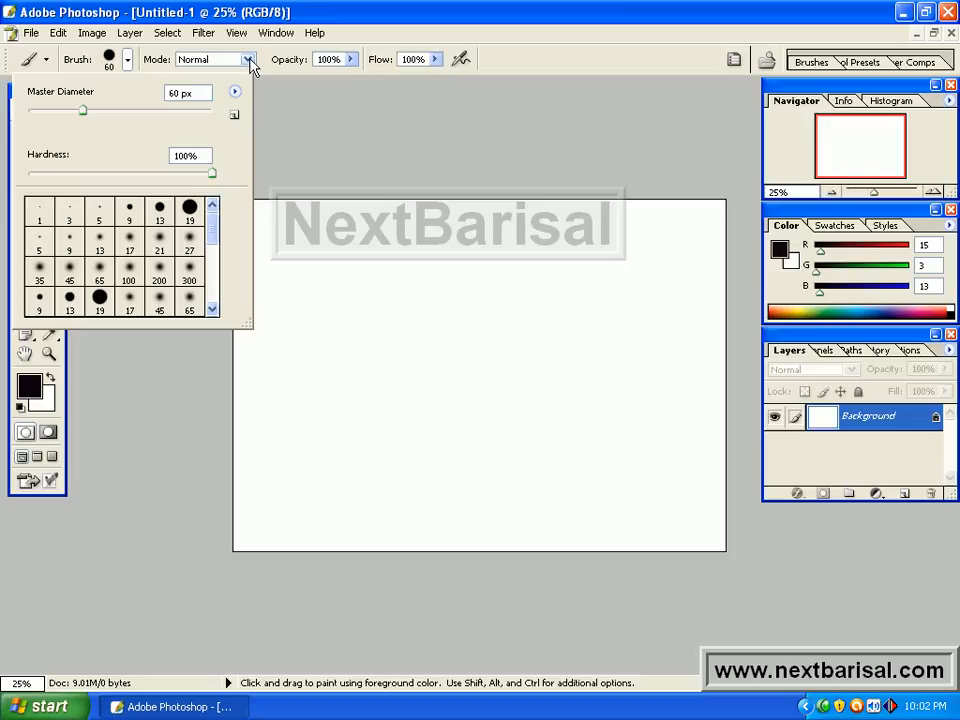
# Step: Paint a horizontal black stroke across the full canvas width, above its middle, using a 200 px brush in Normal mode
pyautogui.click(248, 60)
pyautogui.click(248, 60)
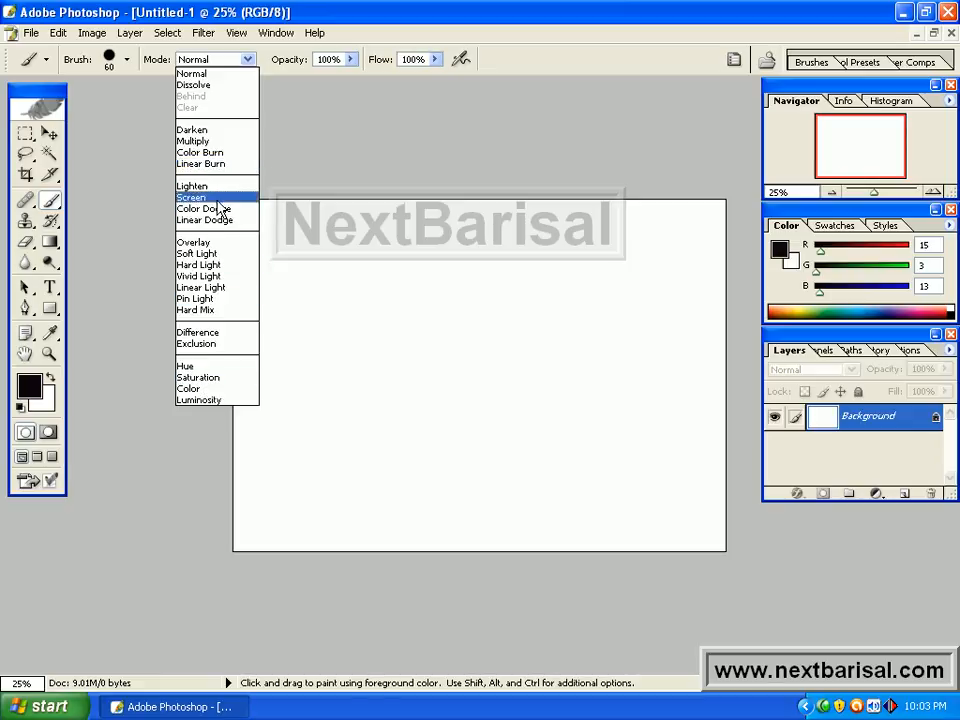
pyautogui.click(229, 74)
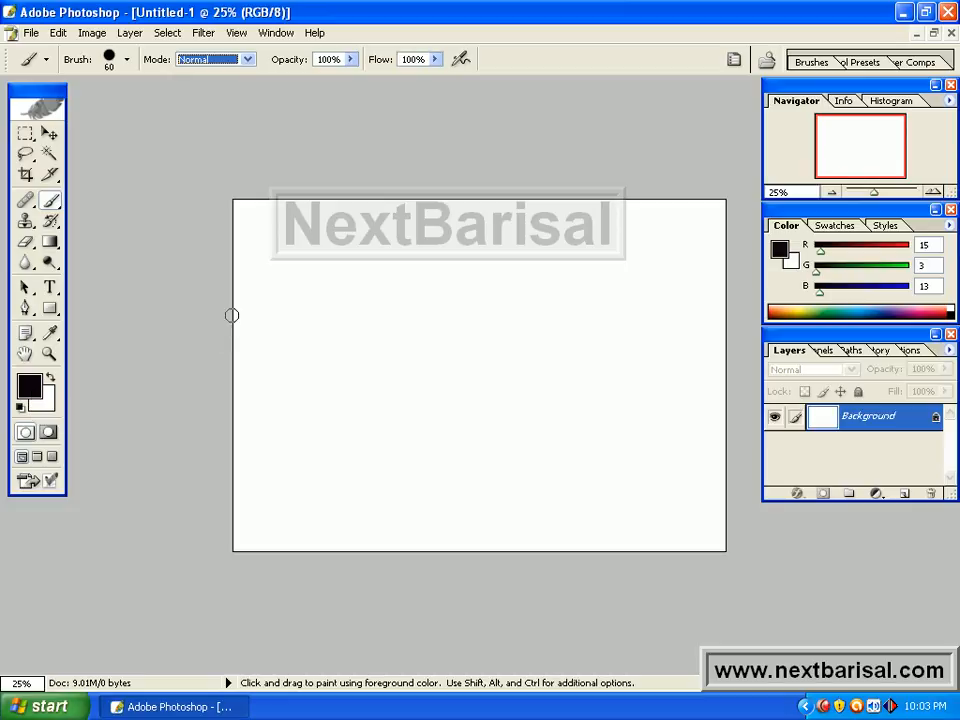
pyautogui.click(127, 60)
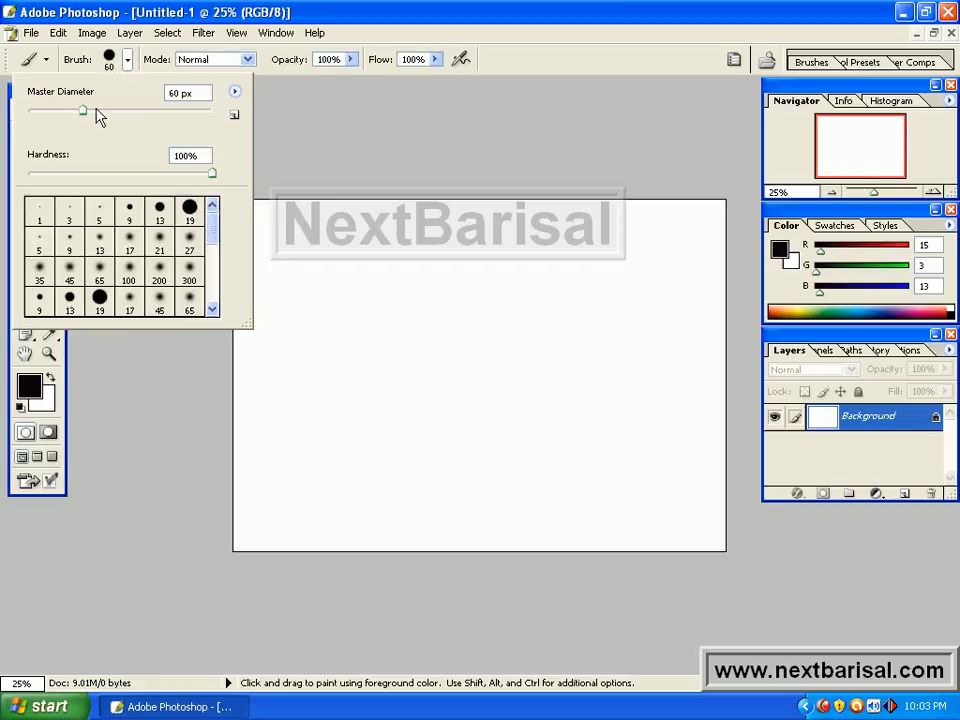
pyautogui.moveTo(80, 118); pyautogui.dragTo(164, 119)
pyautogui.click(255, 141)
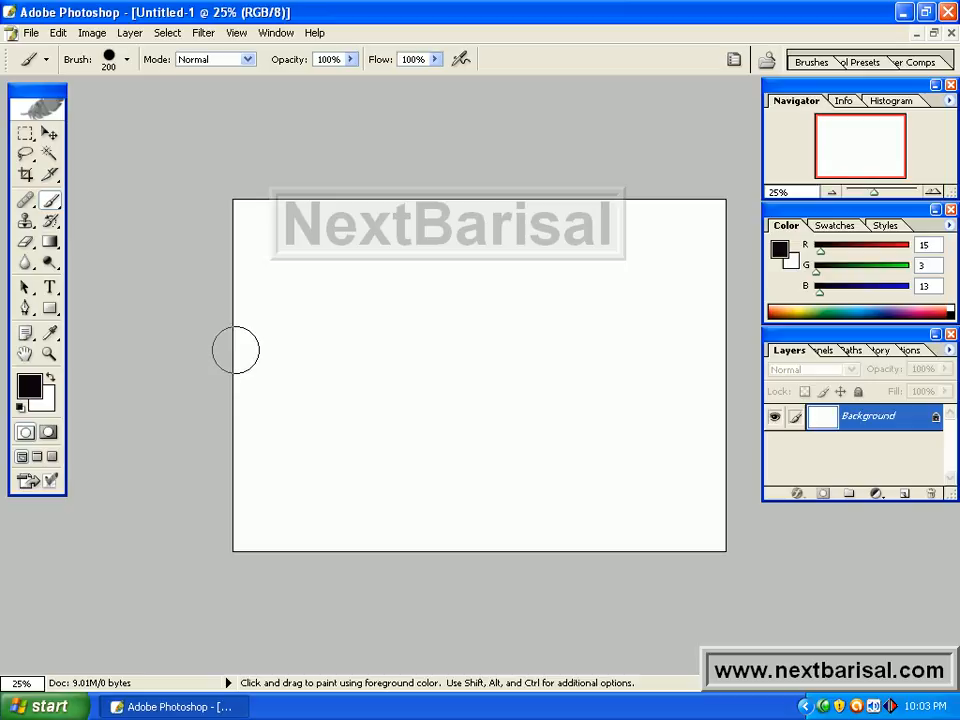
pyautogui.moveTo(234, 320)
pyautogui.mouseDown()
pyautogui.moveTo(716, 321)
pyautogui.moveTo(668, 314)
pyautogui.mouseUp()
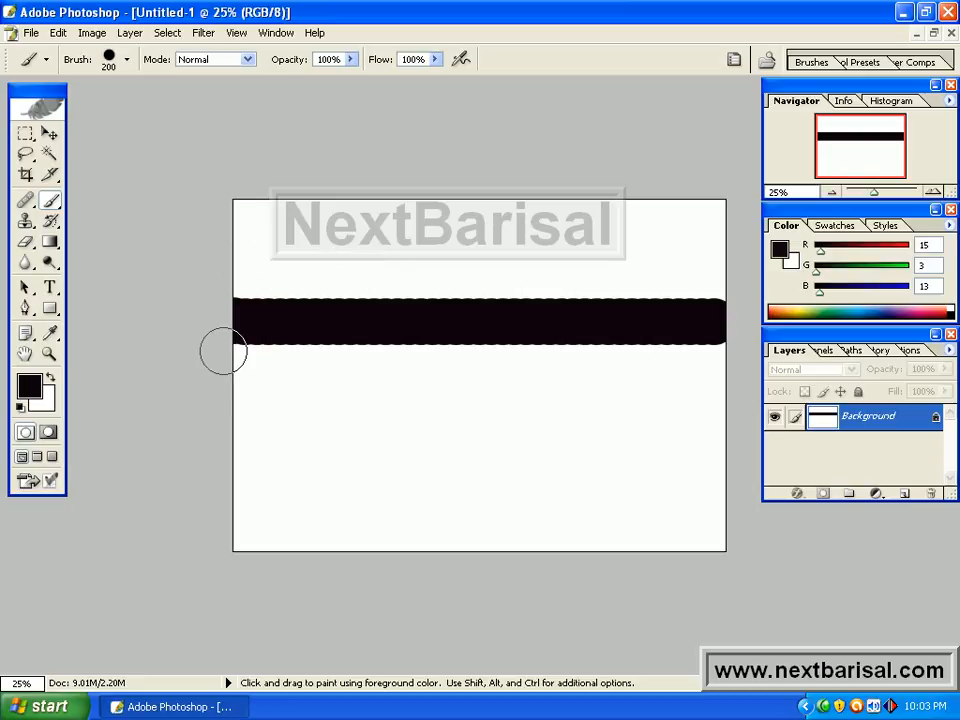
# Step: Set the foreground color to pink (R 245, G 10, B 203) and paint a vertical stroke across the black bar's left end
pyautogui.click(31, 388)
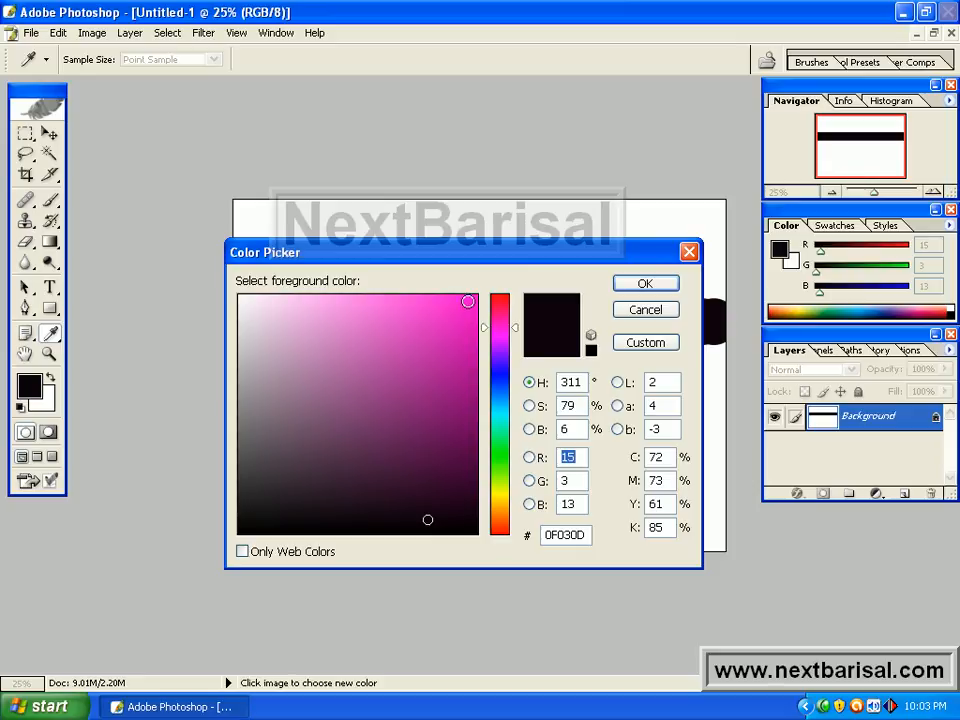
pyautogui.click(470, 297)
pyautogui.click(645, 284)
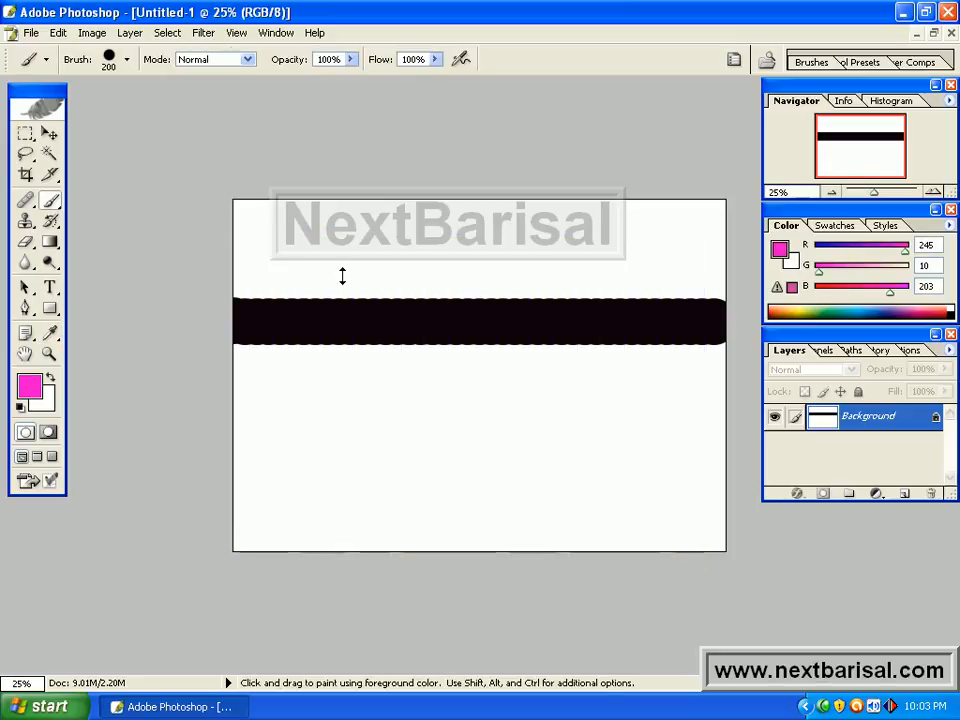
pyautogui.moveTo(258, 236); pyautogui.dragTo(251, 392)
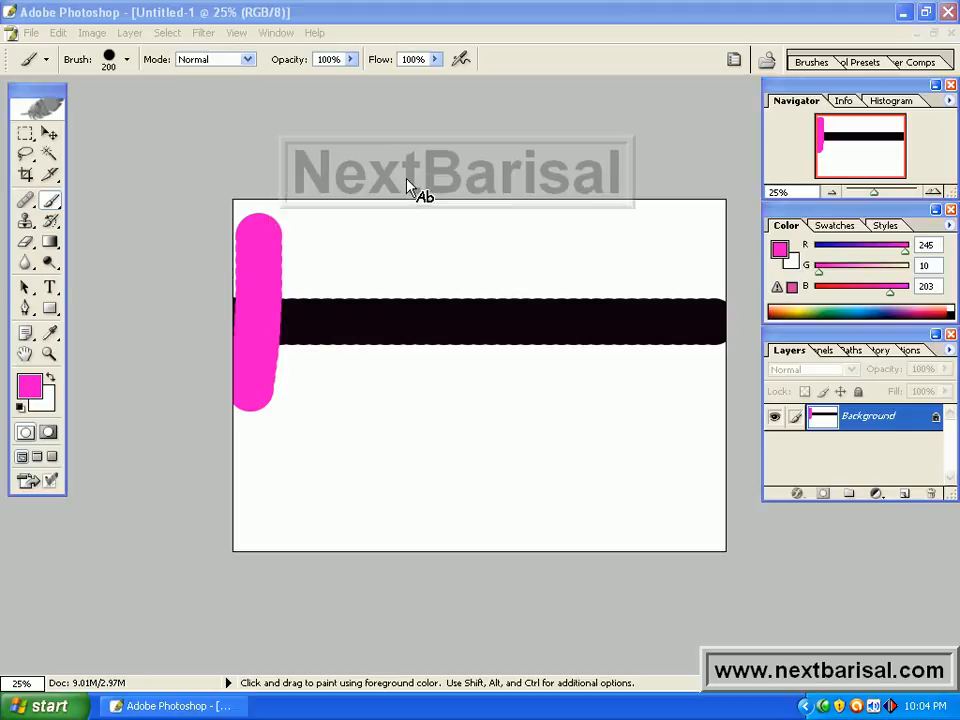
# Step: Switch the brush mode to Dissolve and paint a slanted pink stroke across the black bar beside the first pink one
pyautogui.click(249, 60)
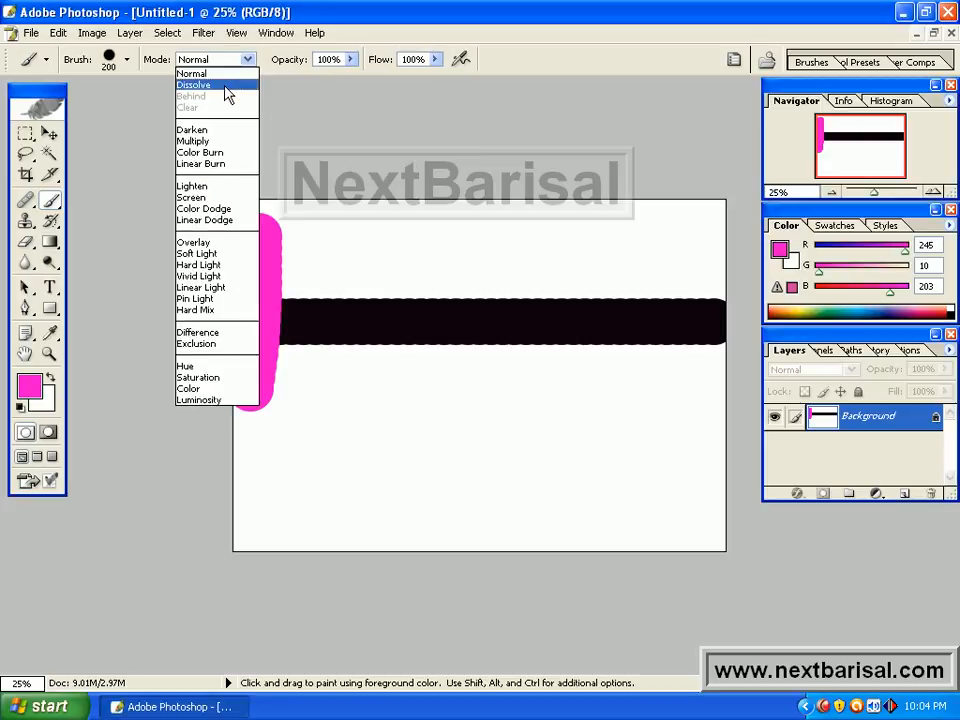
pyautogui.click(227, 92)
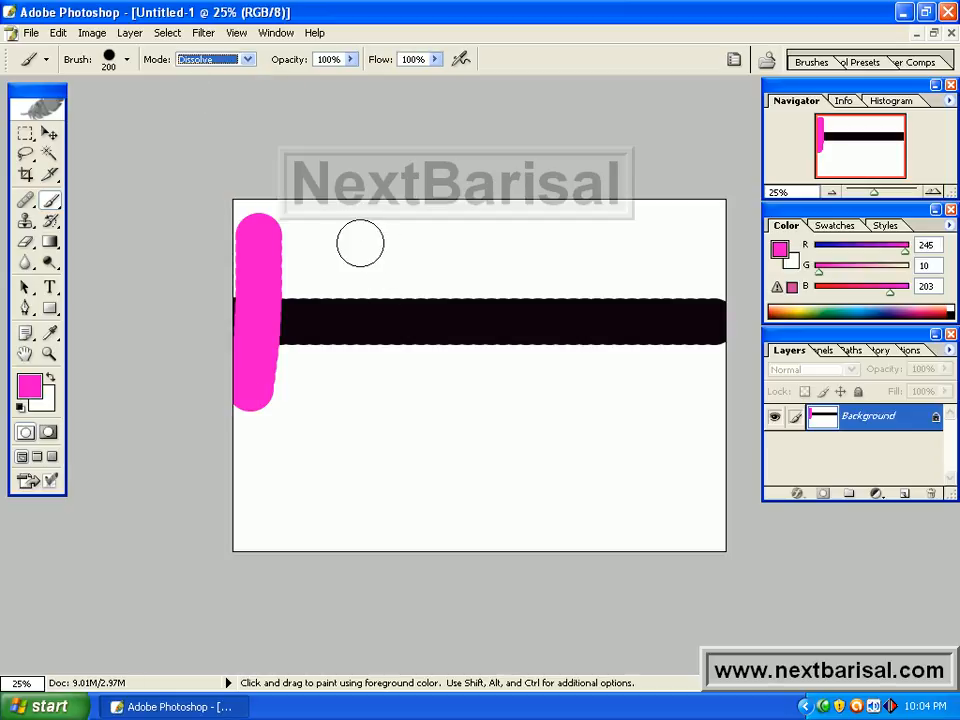
pyautogui.moveTo(358, 242); pyautogui.dragTo(307, 401)
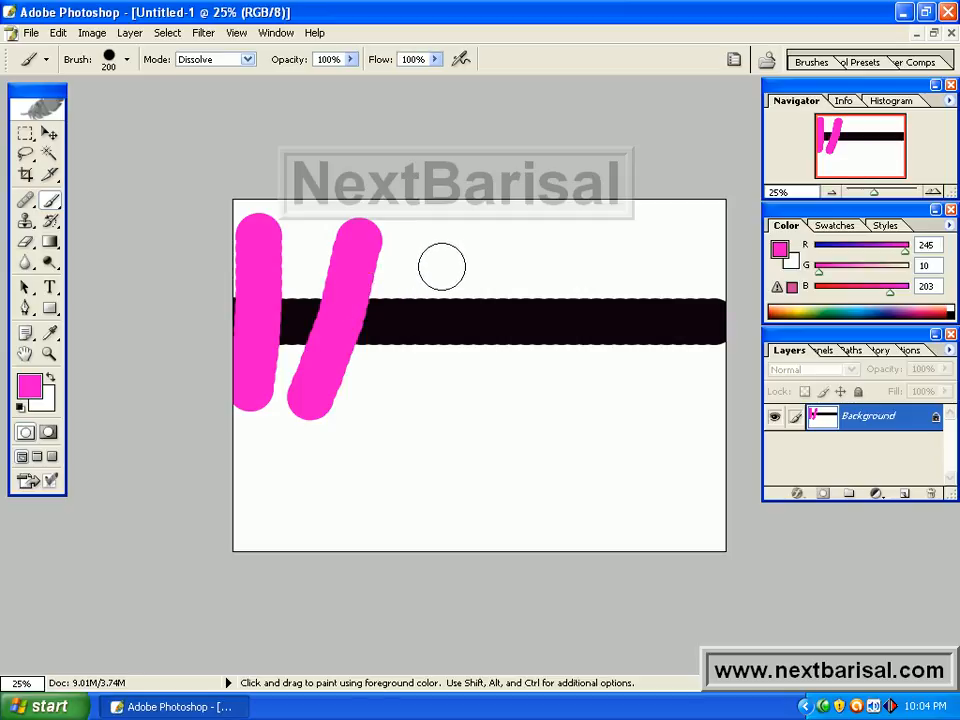
# Step: Set the foreground color to near-black, #050004
pyautogui.click(36, 390)
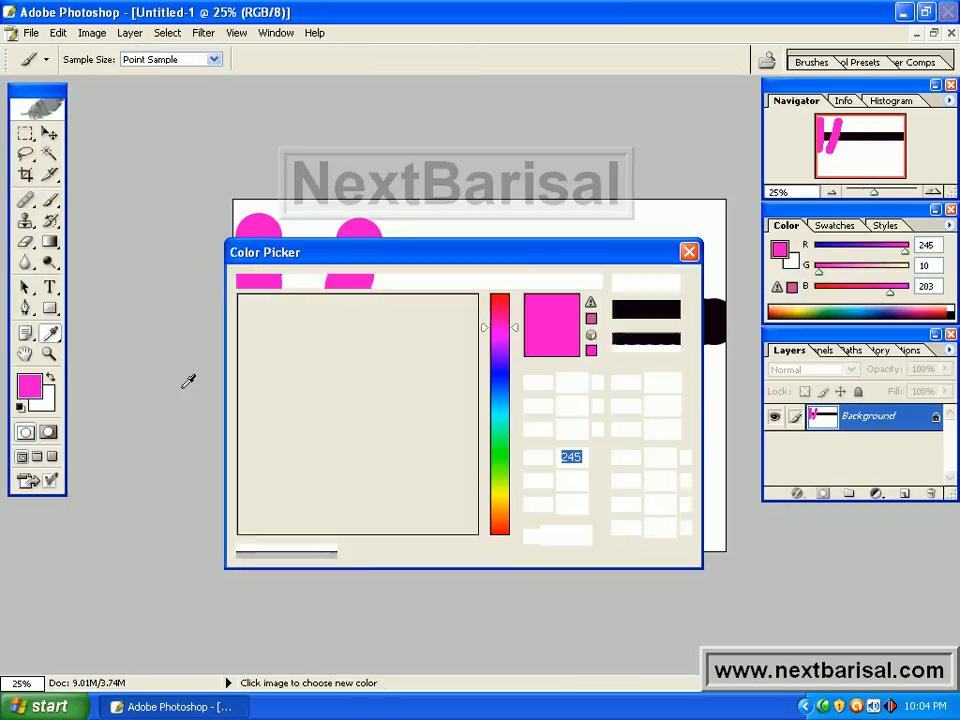
pyautogui.click(470, 524)
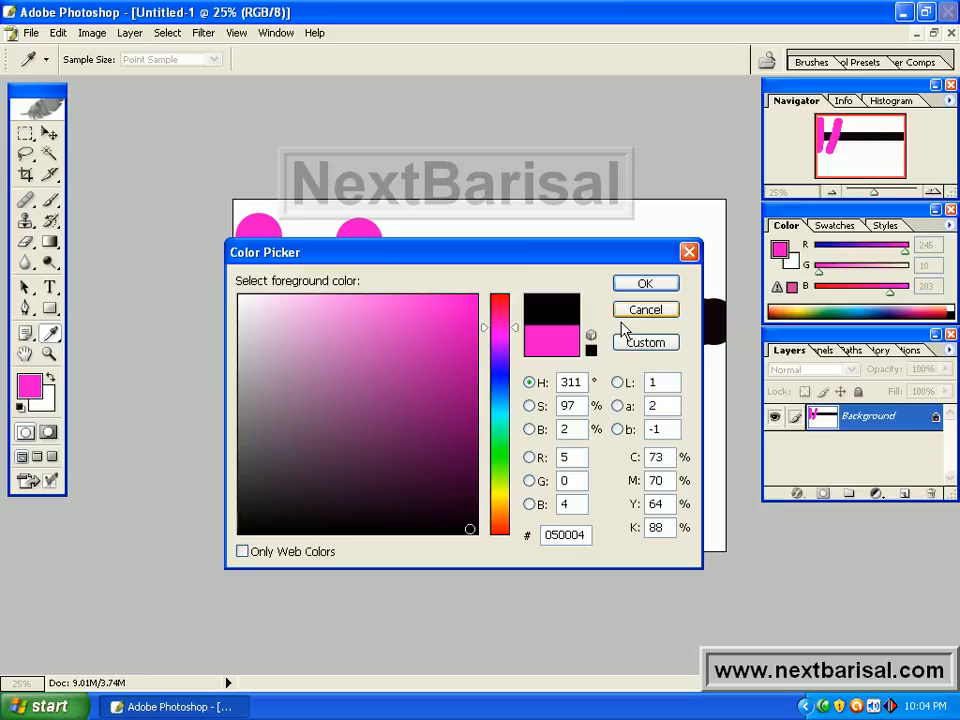
pyautogui.click(645, 284)
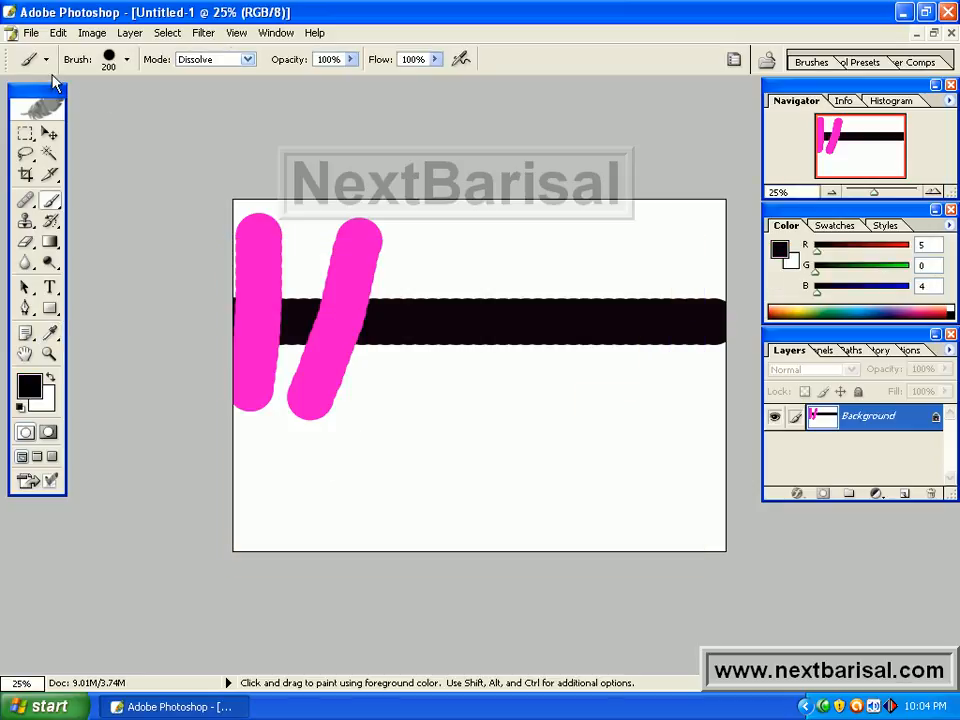
# Step: Reset the Brush tool and set it to Dissolve mode with a soft 178 px tip
pyautogui.rightClick(24, 62)
pyautogui.click(45, 73)
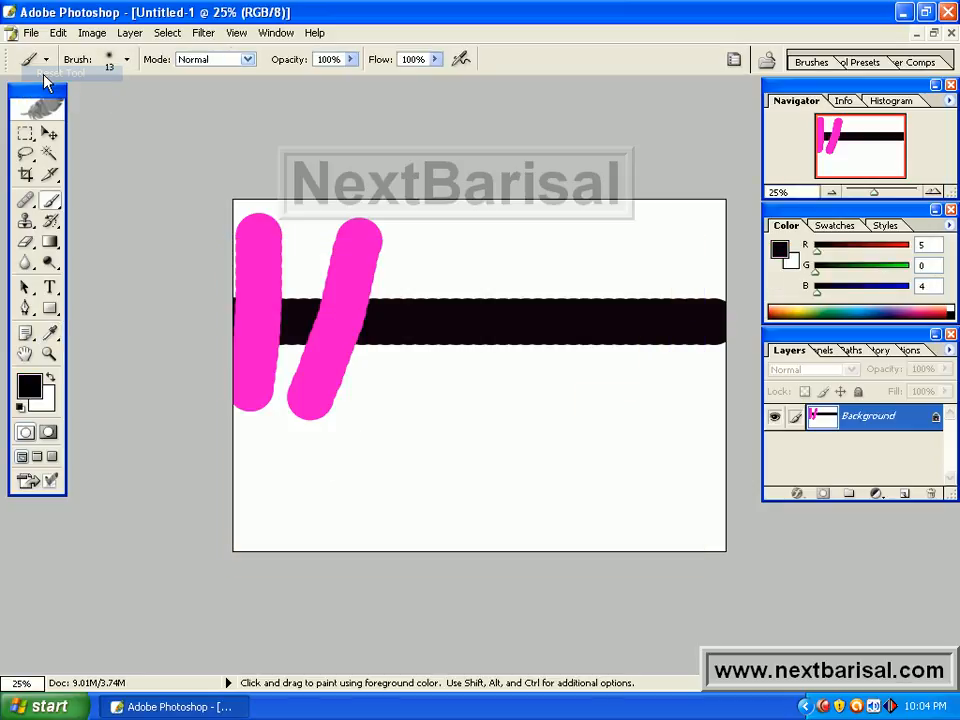
pyautogui.click(243, 59)
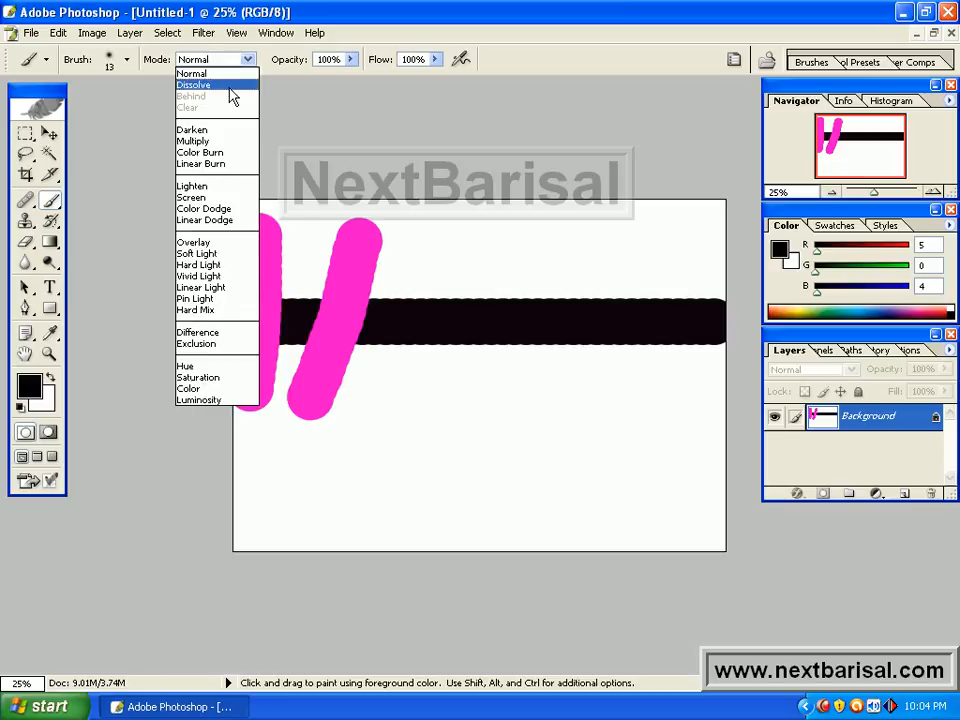
pyautogui.click(225, 85)
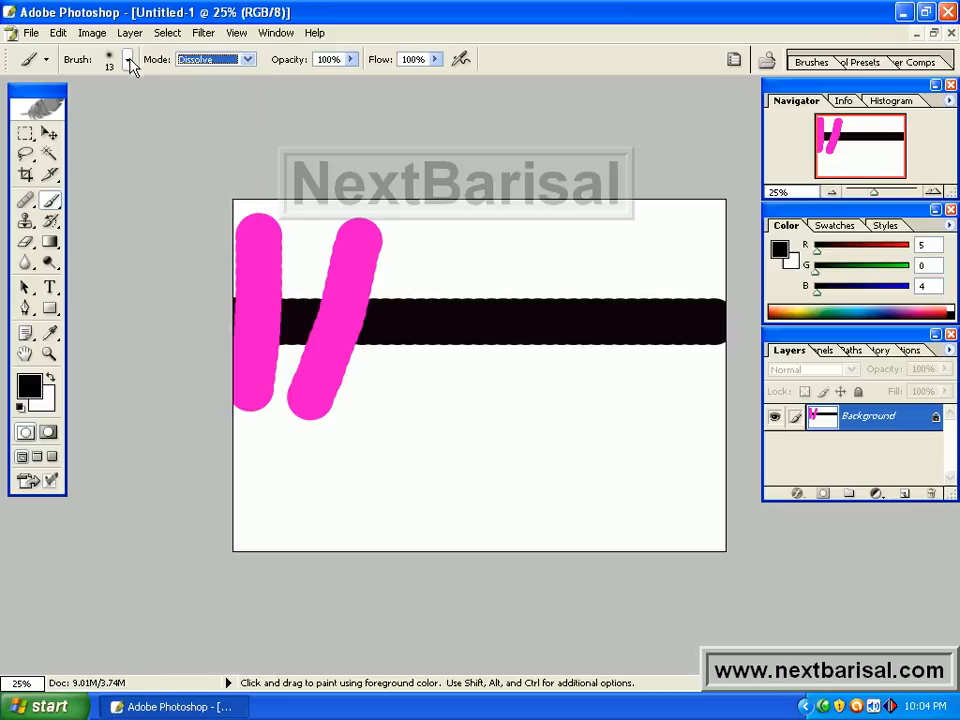
pyautogui.click(128, 61)
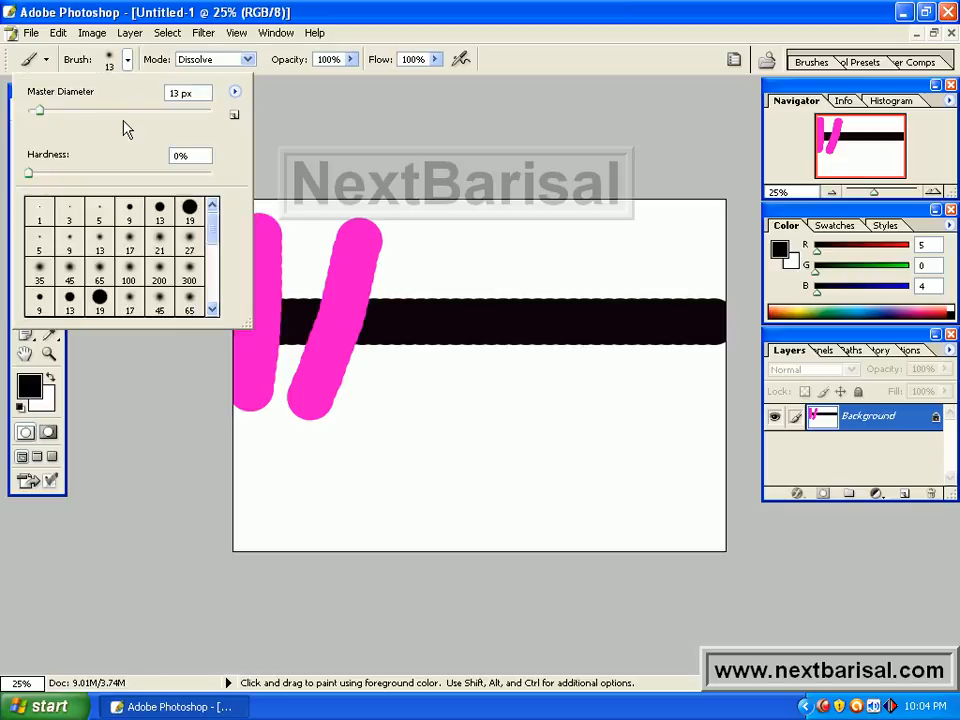
pyautogui.moveTo(42, 117); pyautogui.dragTo(156, 118)
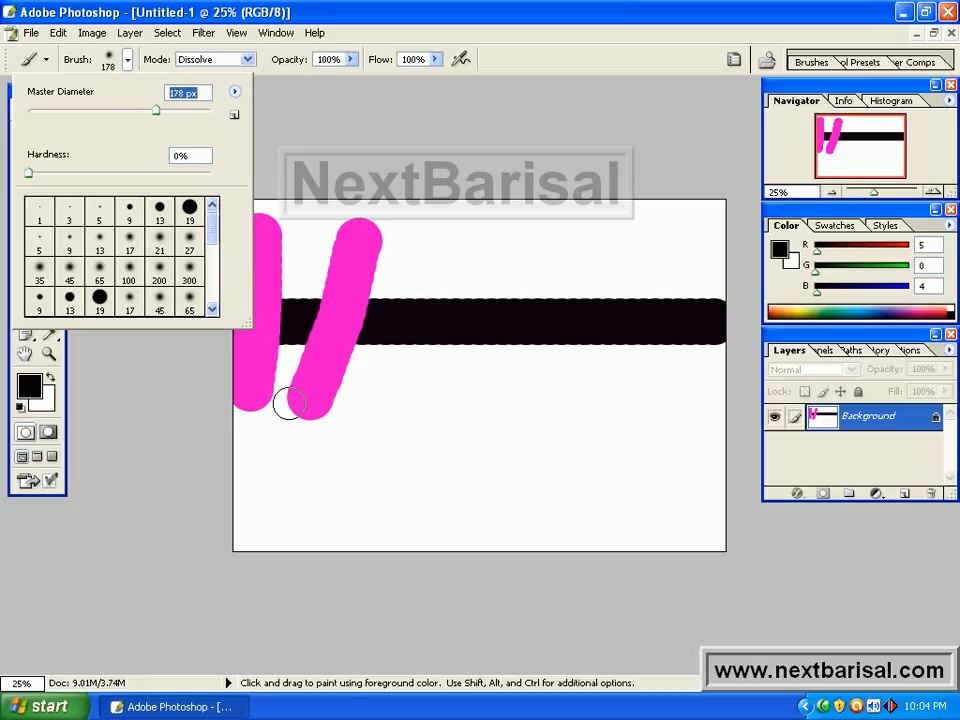
pyautogui.click(496, 134)
# Step: Paint three soft black strokes: a horizontal one below the bar, a diagonal across it, and a short one over the slanted pink stroke
pyautogui.moveTo(368, 425); pyautogui.dragTo(654, 416)
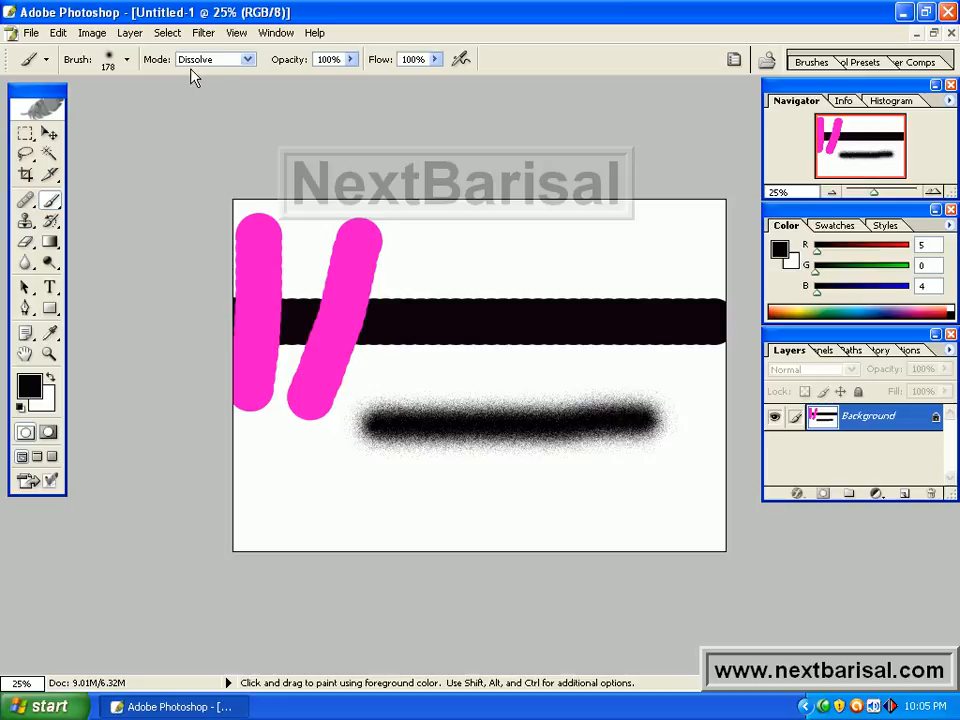
pyautogui.moveTo(484, 232); pyautogui.dragTo(377, 409)
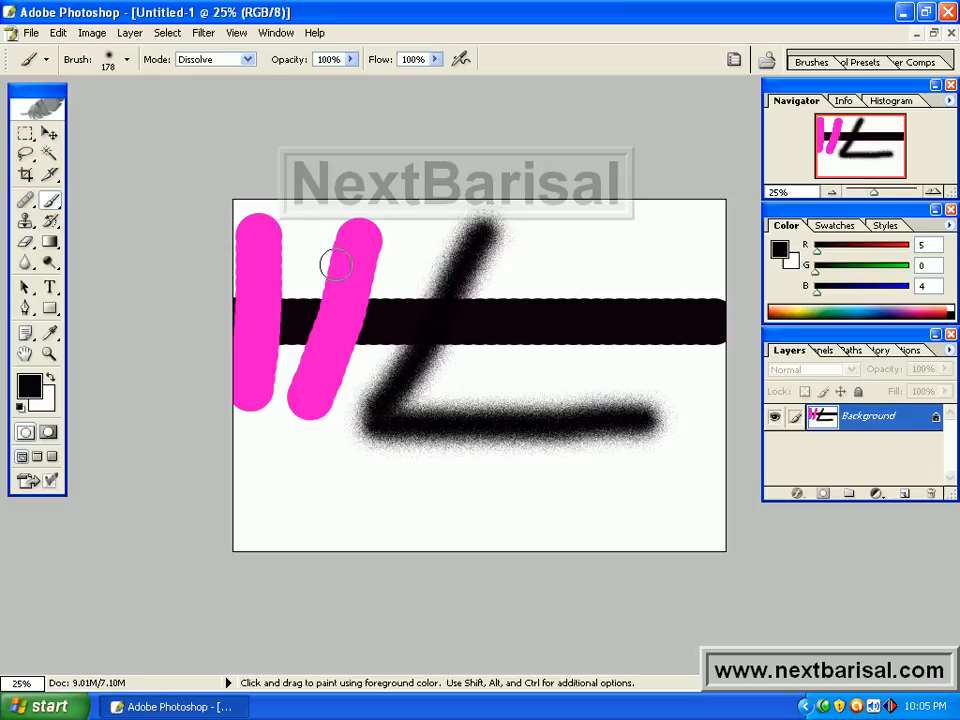
pyautogui.moveTo(304, 240); pyautogui.dragTo(418, 289)
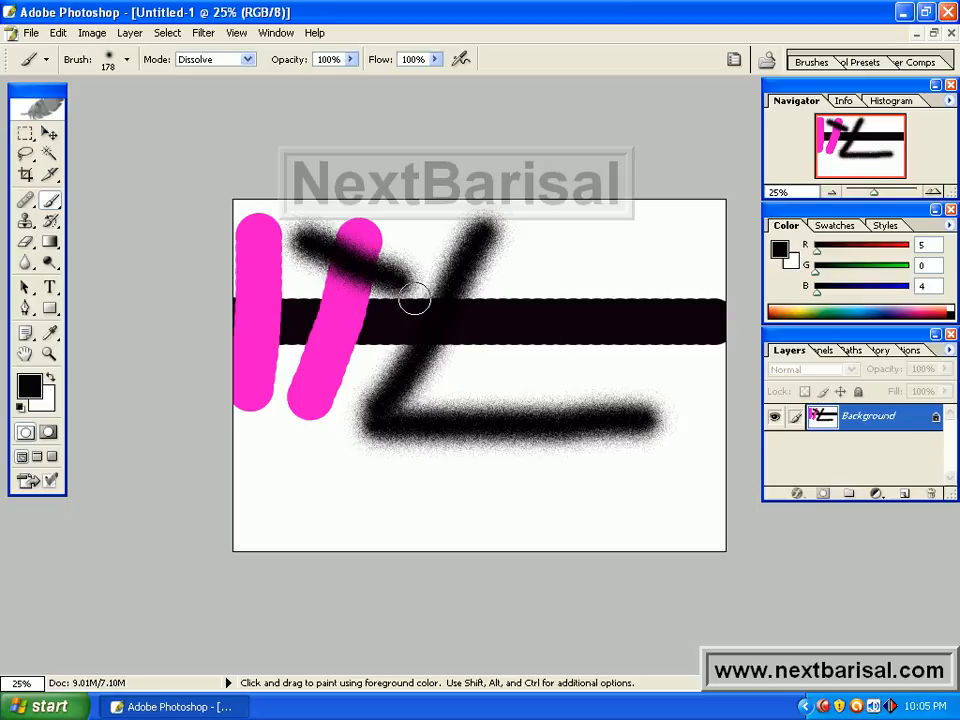
# Step: Set the brush mode to Darken and the foreground color to blue (R 18, G 97, B 216)
pyautogui.click(248, 61)
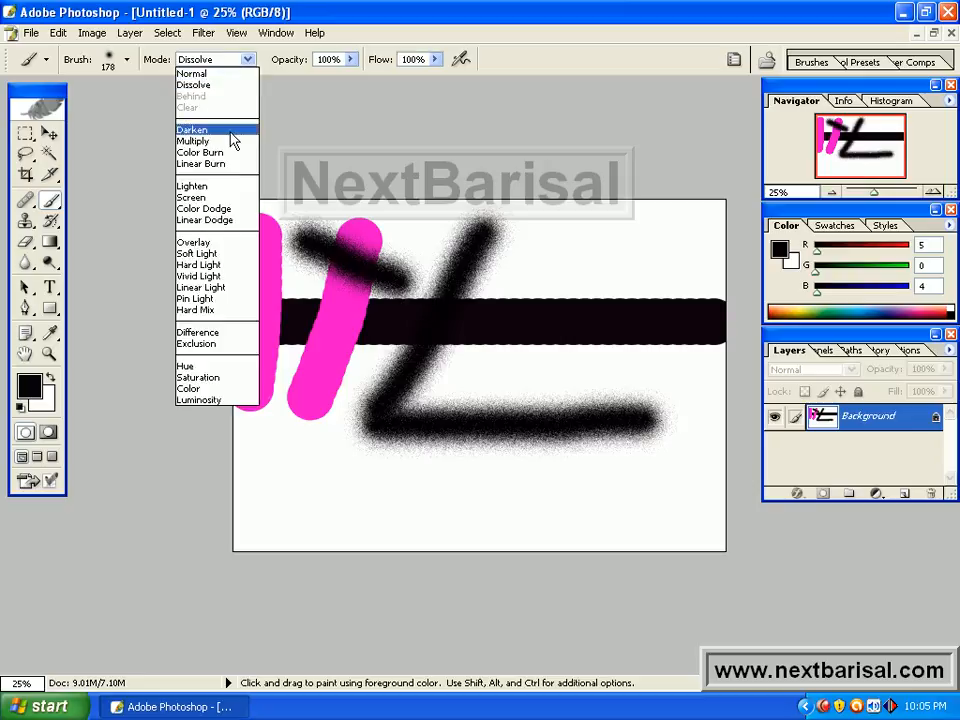
pyautogui.click(236, 141)
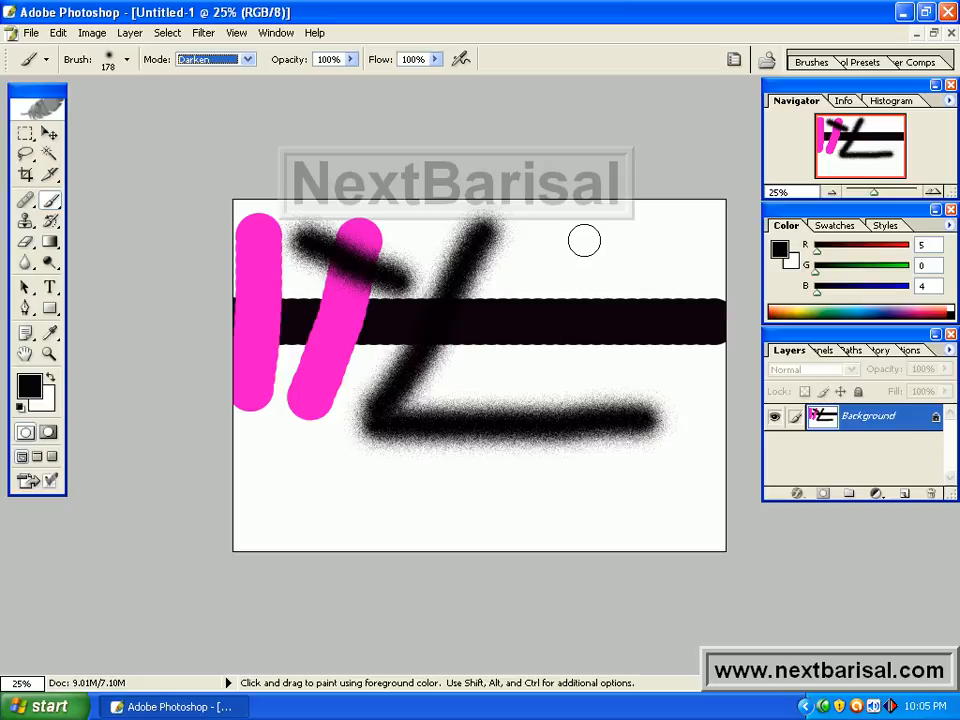
pyautogui.click(30, 388)
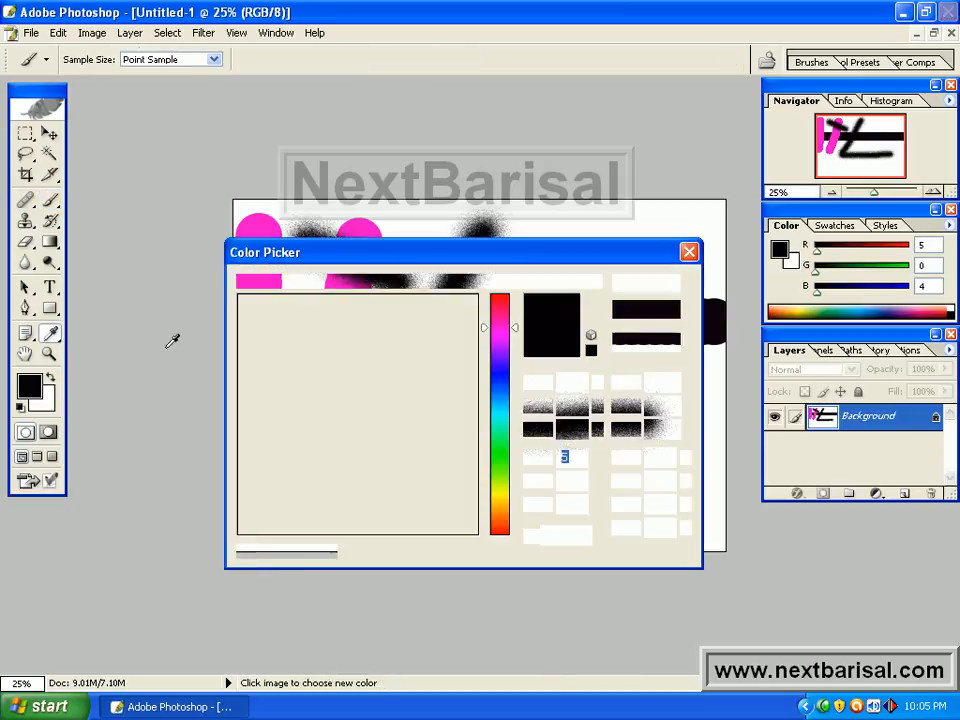
pyautogui.click(500, 391)
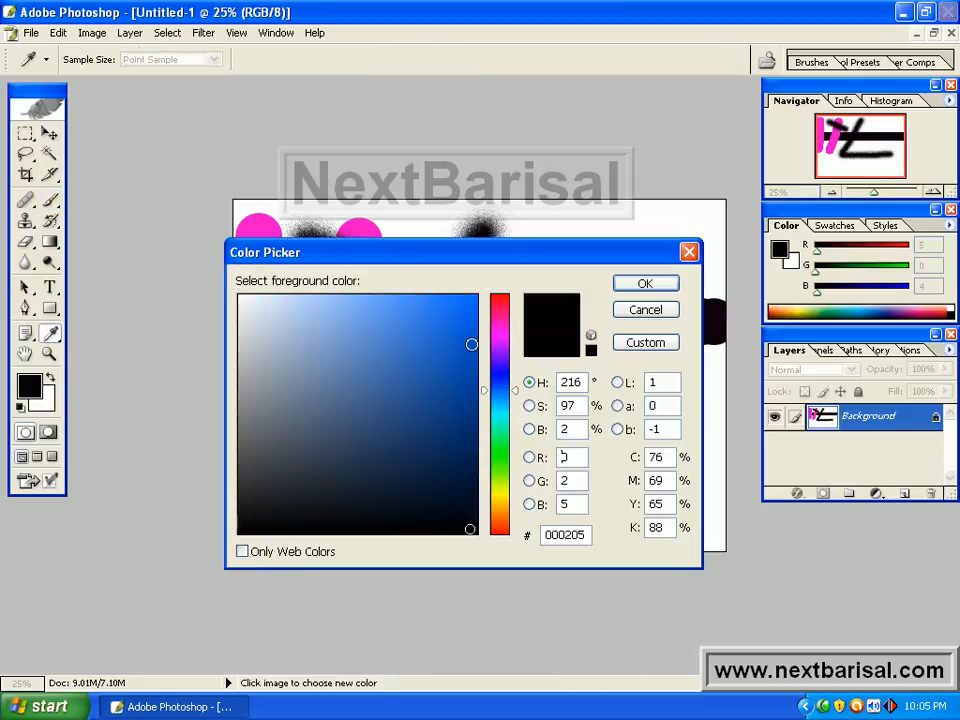
pyautogui.click(457, 331)
pyautogui.click(645, 285)
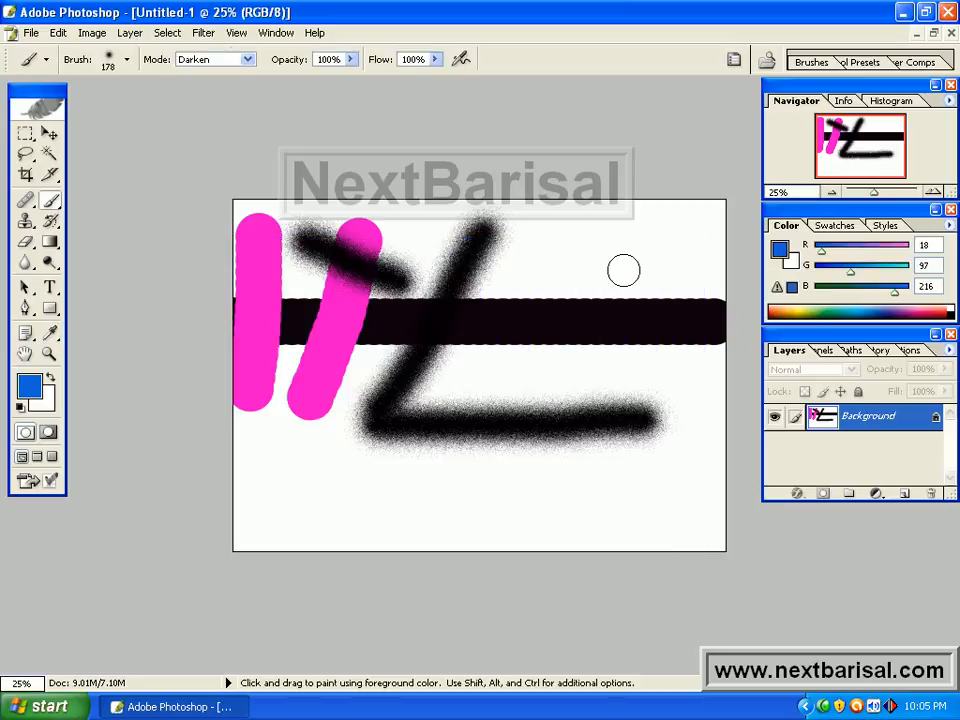
# Step: Paint a blue diagonal stroke across the black bar and another blue stroke across the lower parts of both pink strokes
pyautogui.moveTo(594, 244)
pyautogui.mouseDown()
pyautogui.moveTo(556, 268)
pyautogui.moveTo(432, 405)
pyautogui.mouseUp()
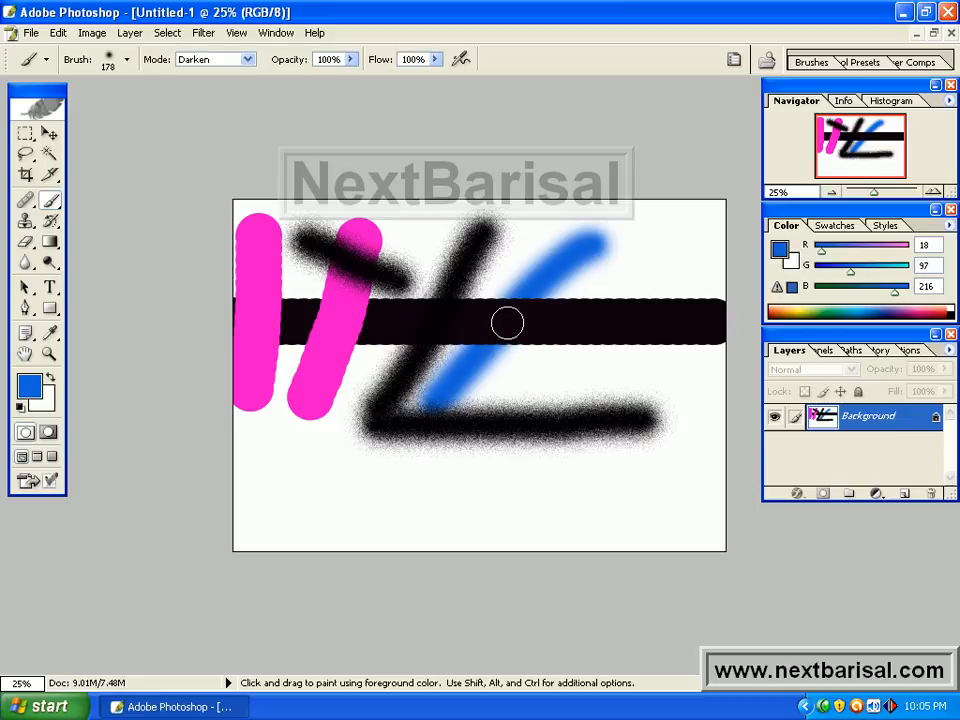
pyautogui.moveTo(180, 401); pyautogui.dragTo(334, 376)
pyautogui.scroll(7, 335, 377)
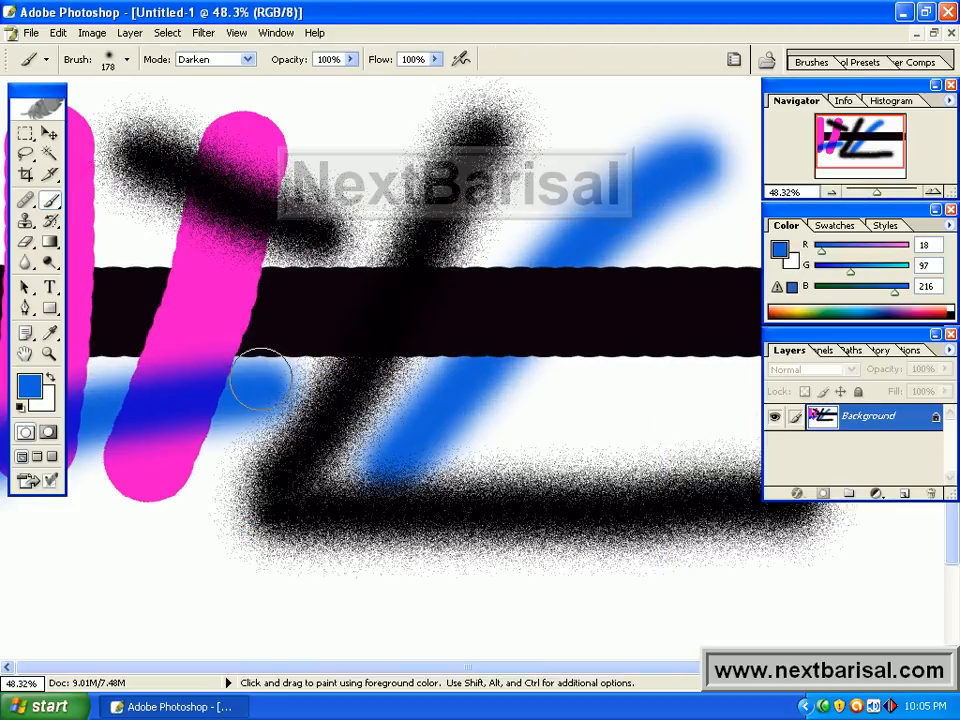
pyautogui.moveTo(173, 396)
pyautogui.mouseDown()
pyautogui.moveTo(189, 392)
pyautogui.moveTo(156, 396)
pyautogui.moveTo(212, 388)
pyautogui.moveTo(201, 390)
pyautogui.mouseUp()
# Step: Set the brush mode to Multiply and paint a horizontal blue stroke below the soft black horizontal stroke
pyautogui.click(247, 62)
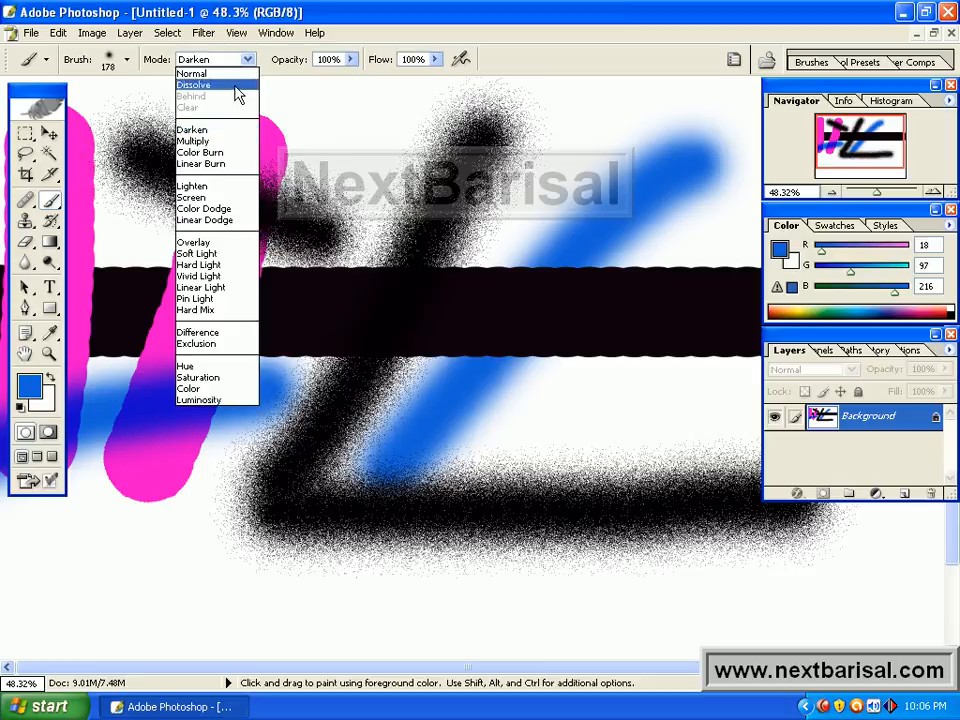
pyautogui.click(195, 141)
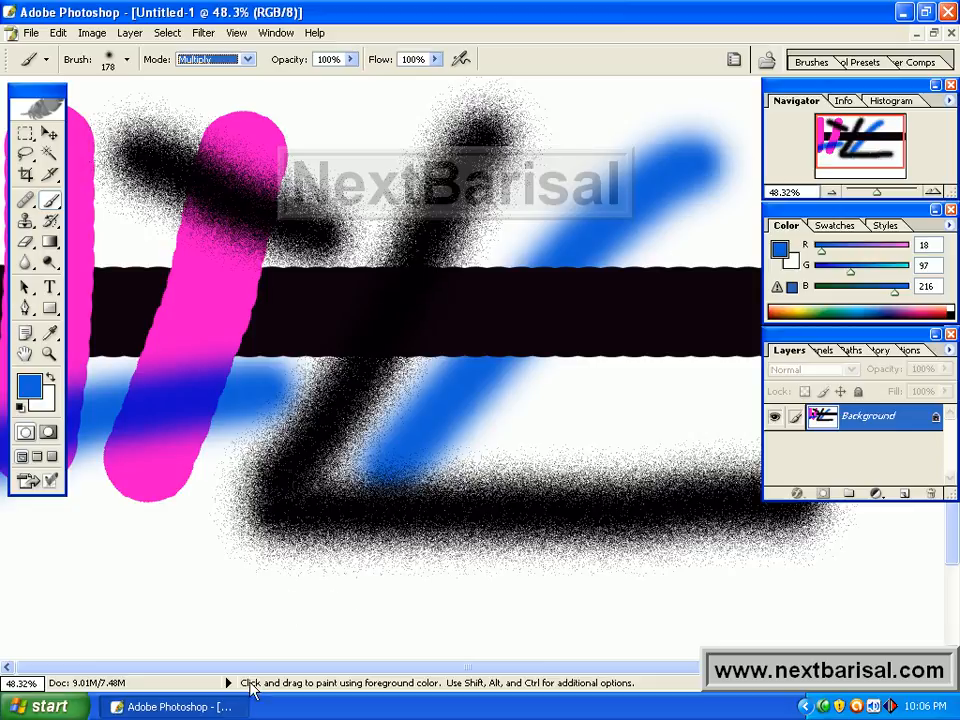
pyautogui.moveTo(193, 606); pyautogui.dragTo(522, 606)
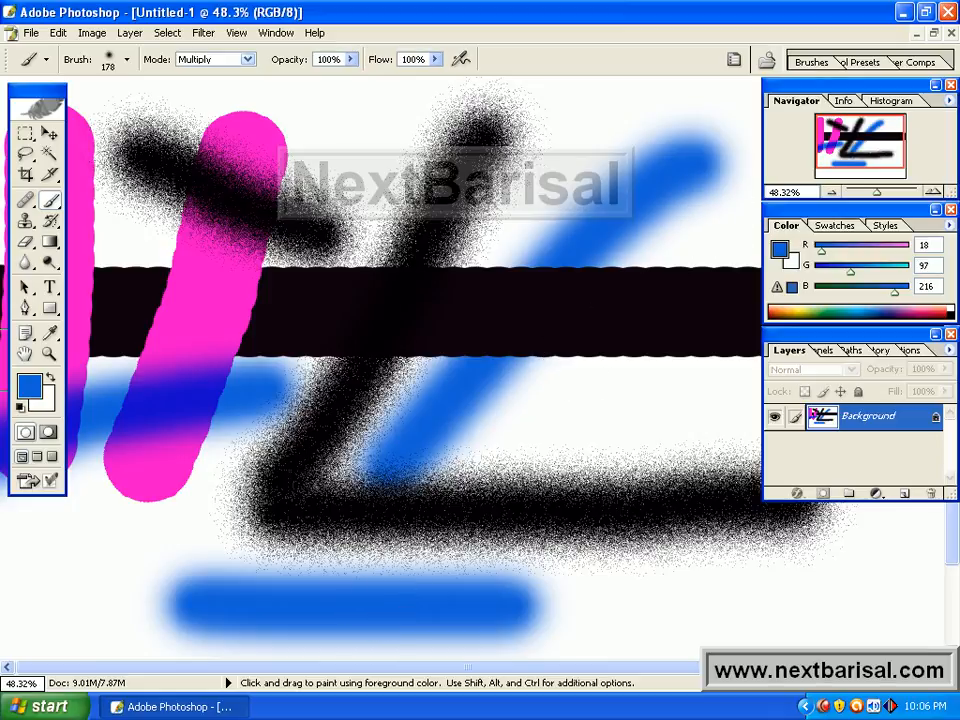
# Step: Paint a second blue diagonal stroke across the black bar, to the right of the existing blue diagonal
pyautogui.doubleClick(25, 354)
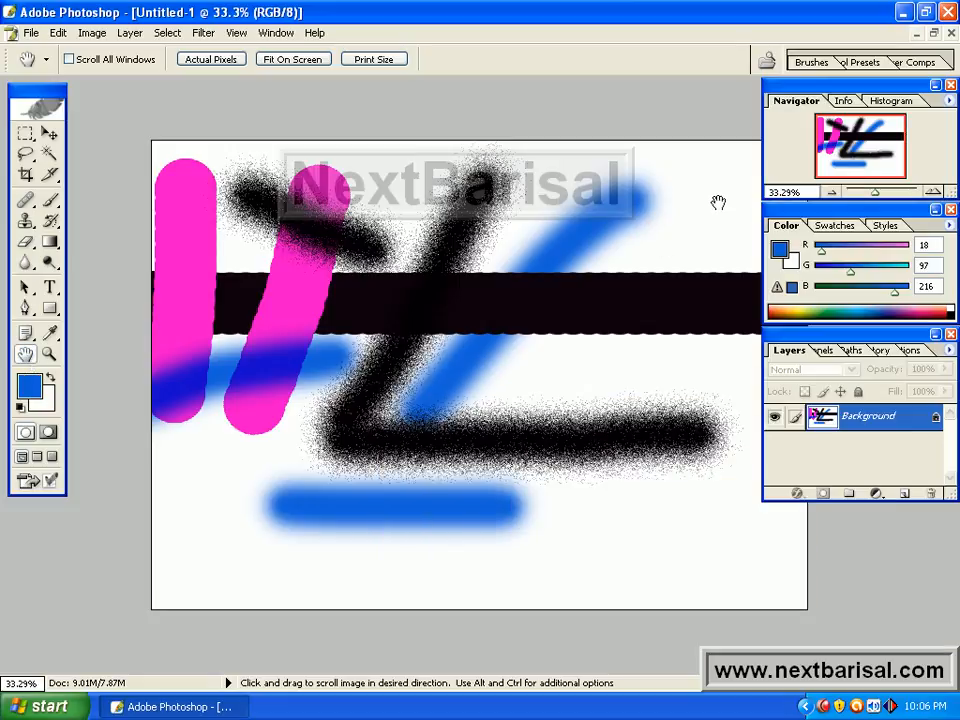
pyautogui.click(50, 200)
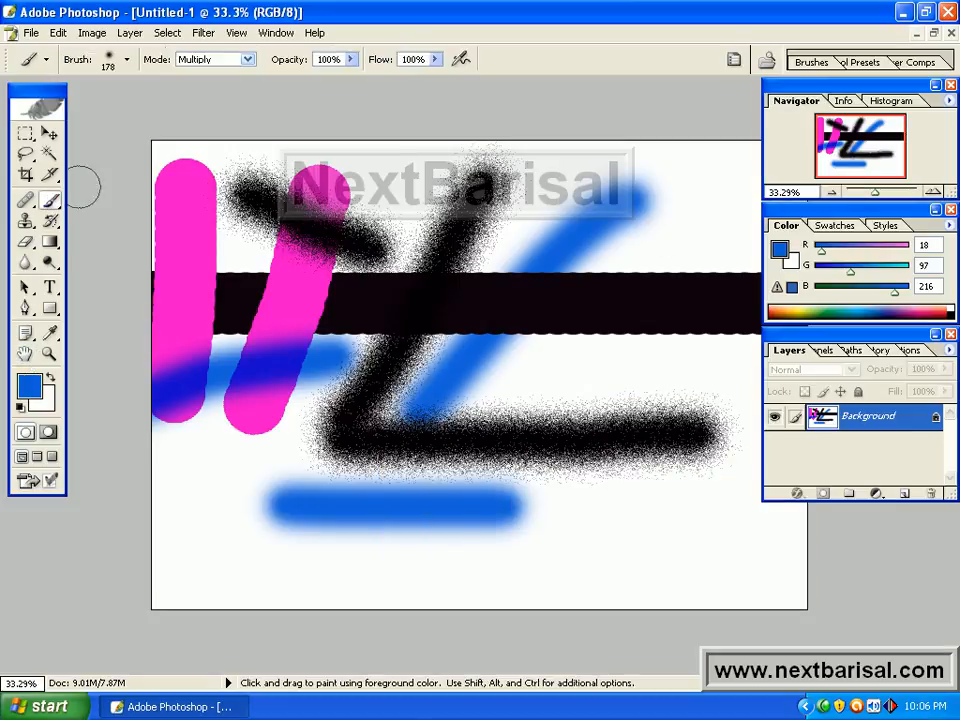
pyautogui.moveTo(724, 199); pyautogui.dragTo(565, 402)
pyautogui.scroll(4, 624, 320)
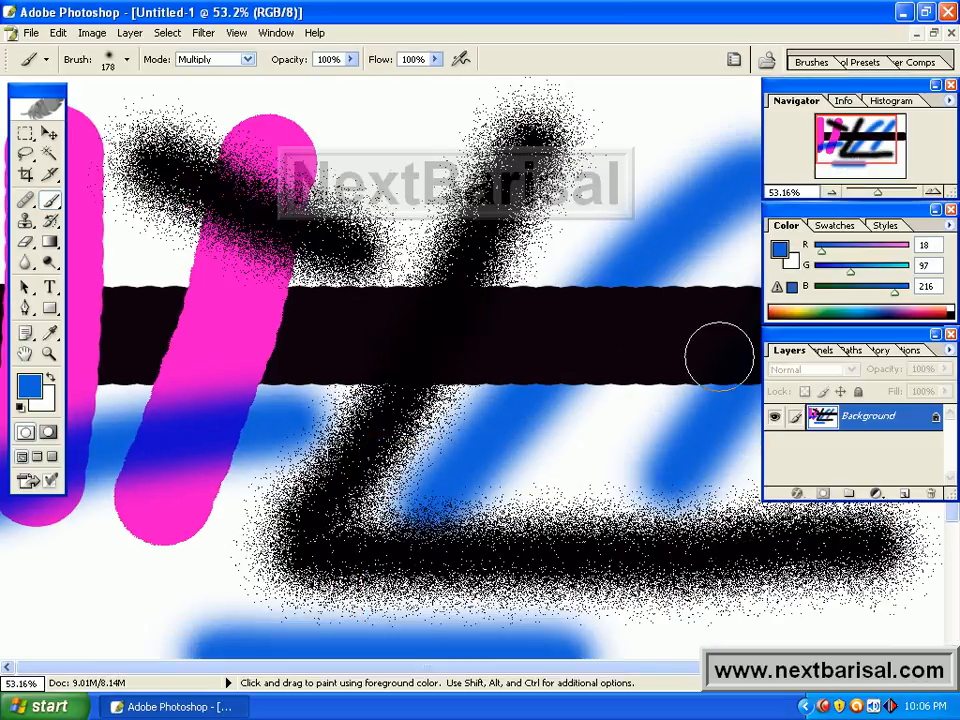
pyautogui.press('space')
pyautogui.moveTo(716, 358); pyautogui.dragTo(436, 370)
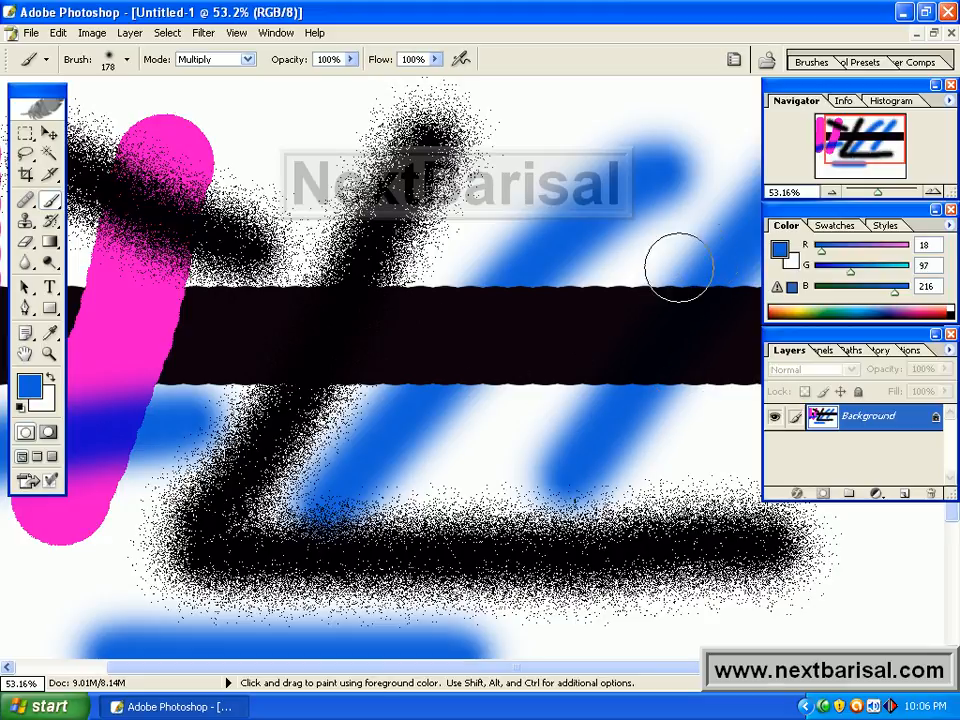
# Step: Set the foreground color to yellow-green (R 204, G 216, B 18)
pyautogui.doubleClick(25, 354)
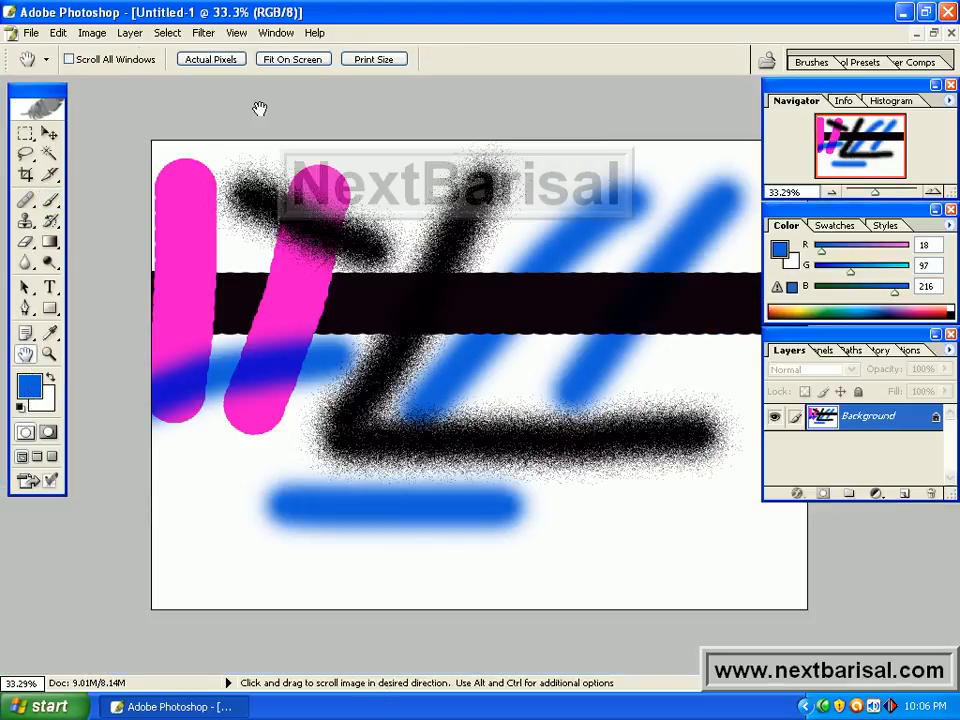
pyautogui.click(30, 387)
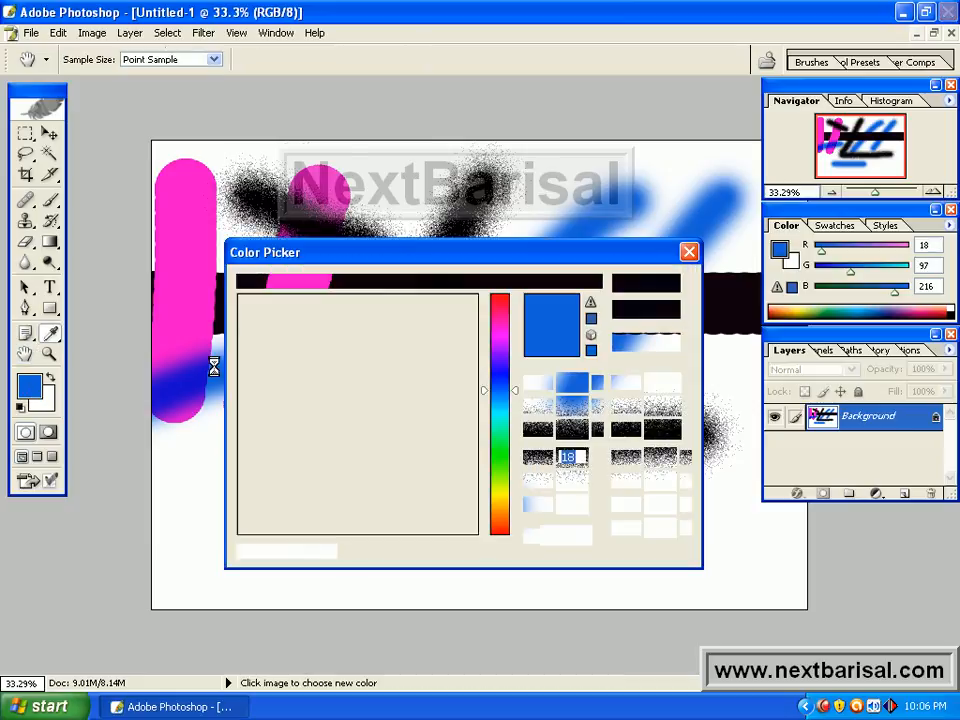
pyautogui.click(499, 493)
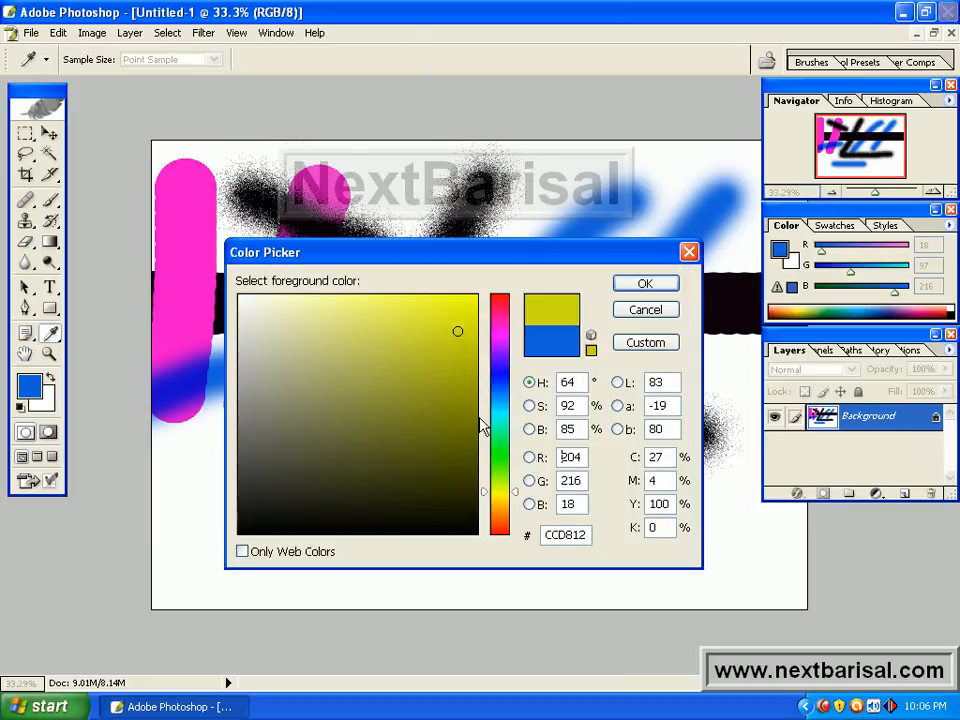
pyautogui.click(650, 287)
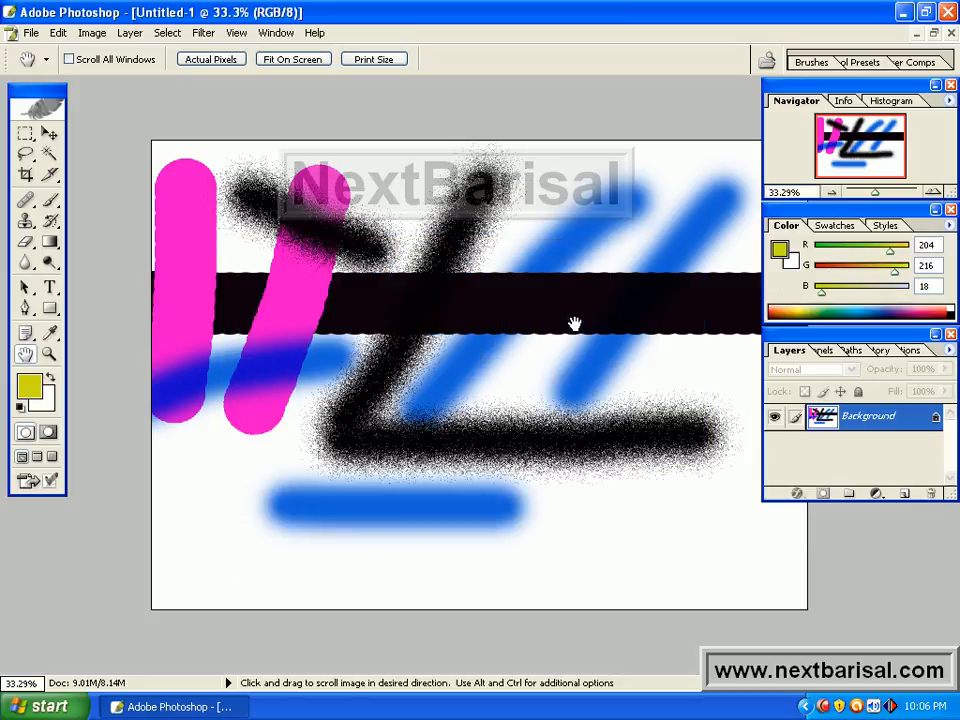
# Step: Paint yellow-green Multiply strokes over the first blue diagonal, across the lower end of the slanted pink stroke, and diagonally across its middle
pyautogui.click(47, 202)
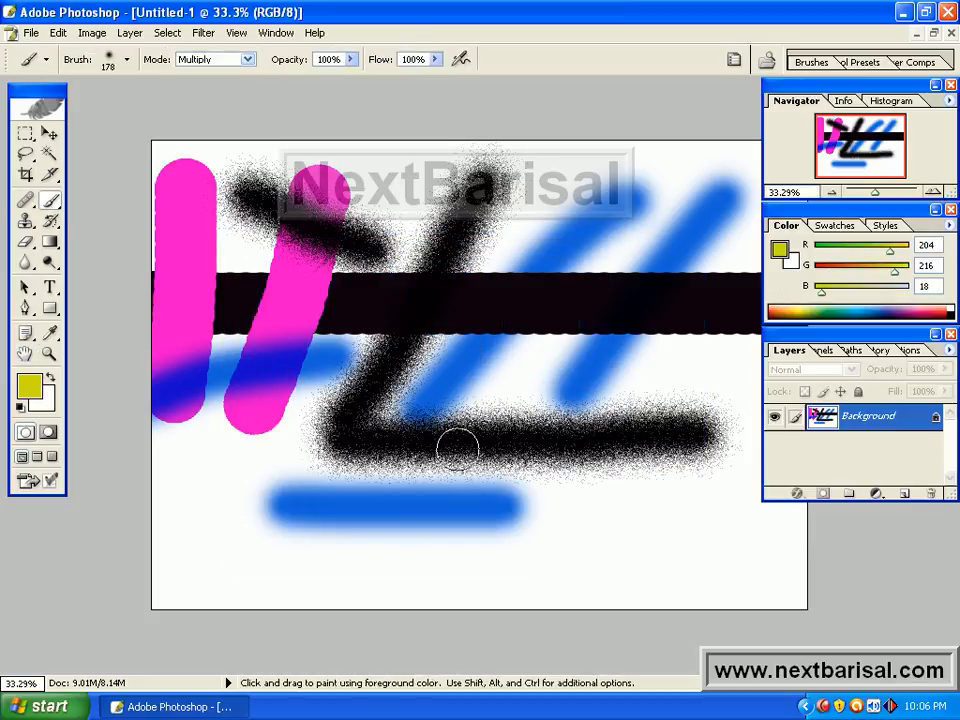
pyautogui.press('space')
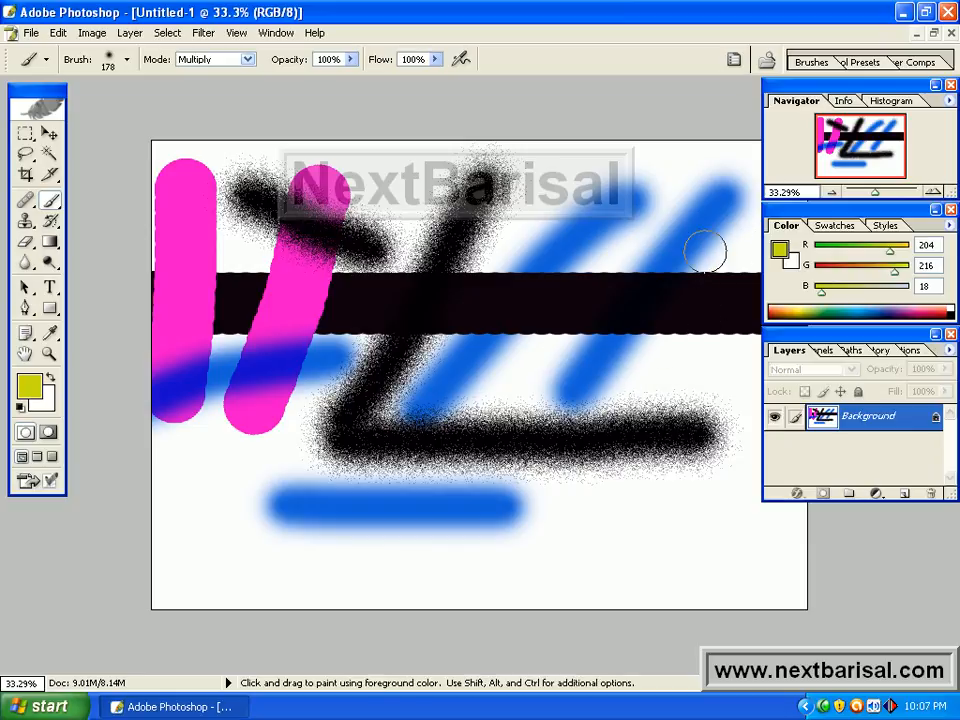
pyautogui.moveTo(636, 245); pyautogui.dragTo(461, 354)
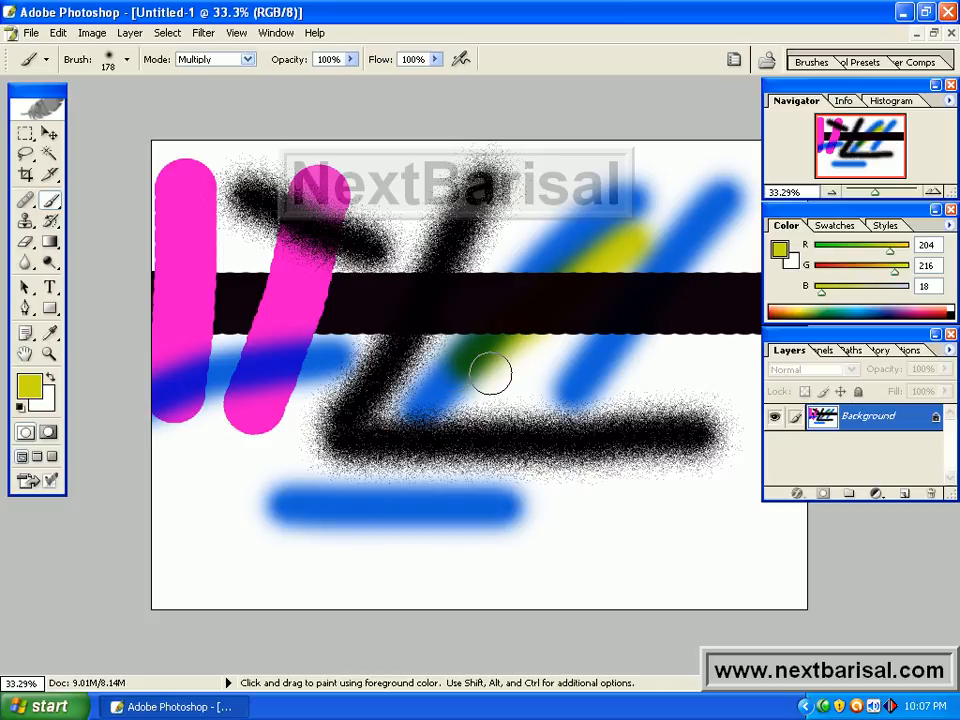
pyautogui.scroll(5, 475, 387)
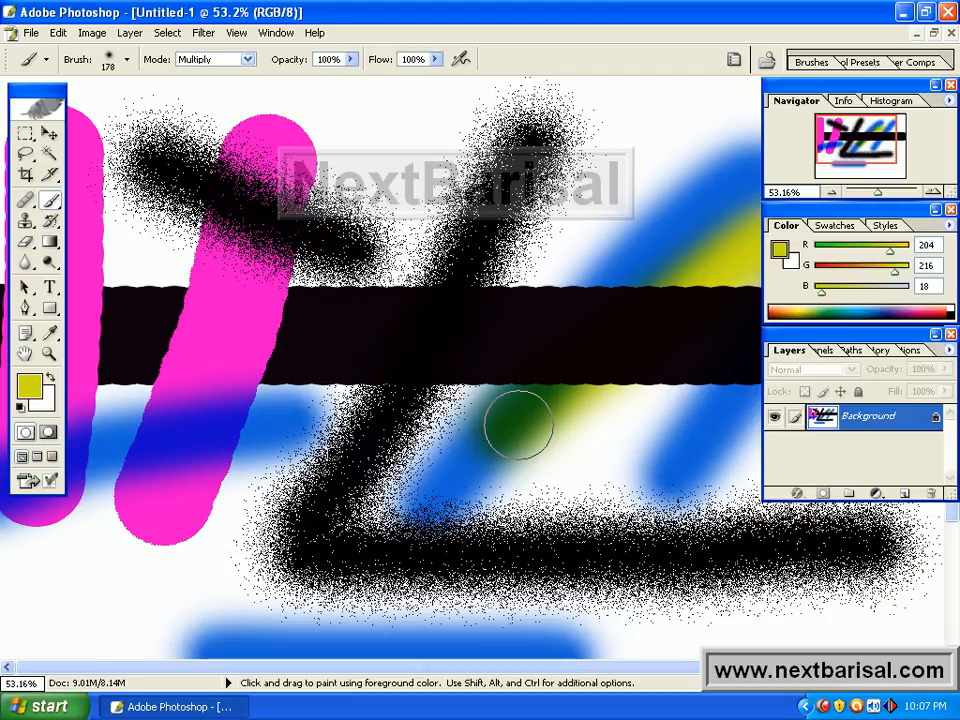
pyautogui.moveTo(90, 528); pyautogui.dragTo(150, 520)
pyautogui.moveTo(220, 515); pyautogui.dragTo(300, 503)
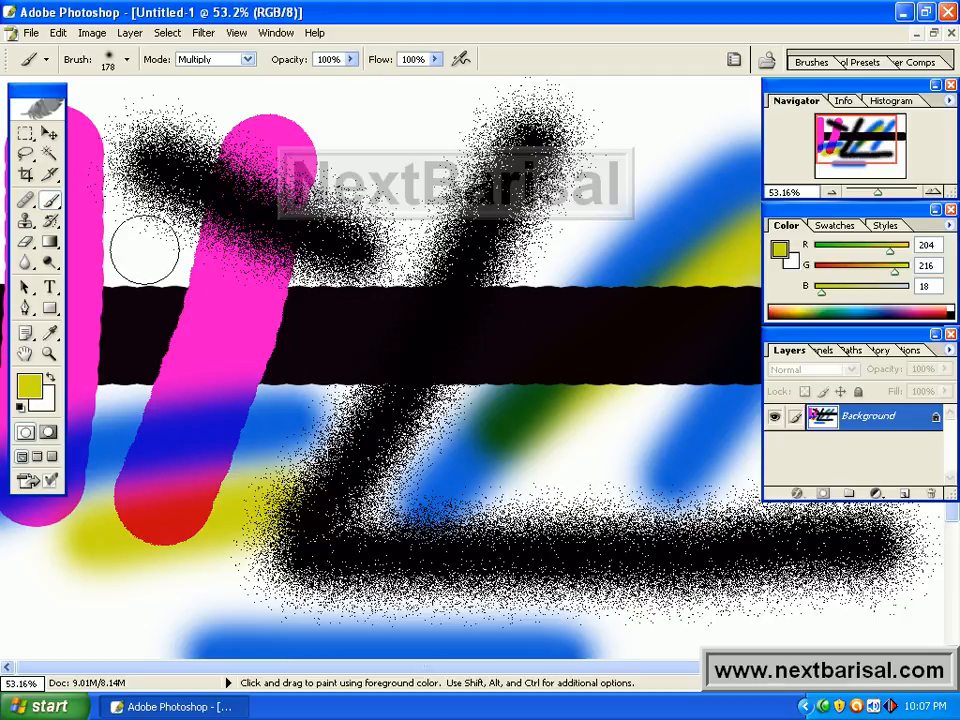
pyautogui.moveTo(100, 225); pyautogui.dragTo(323, 385)
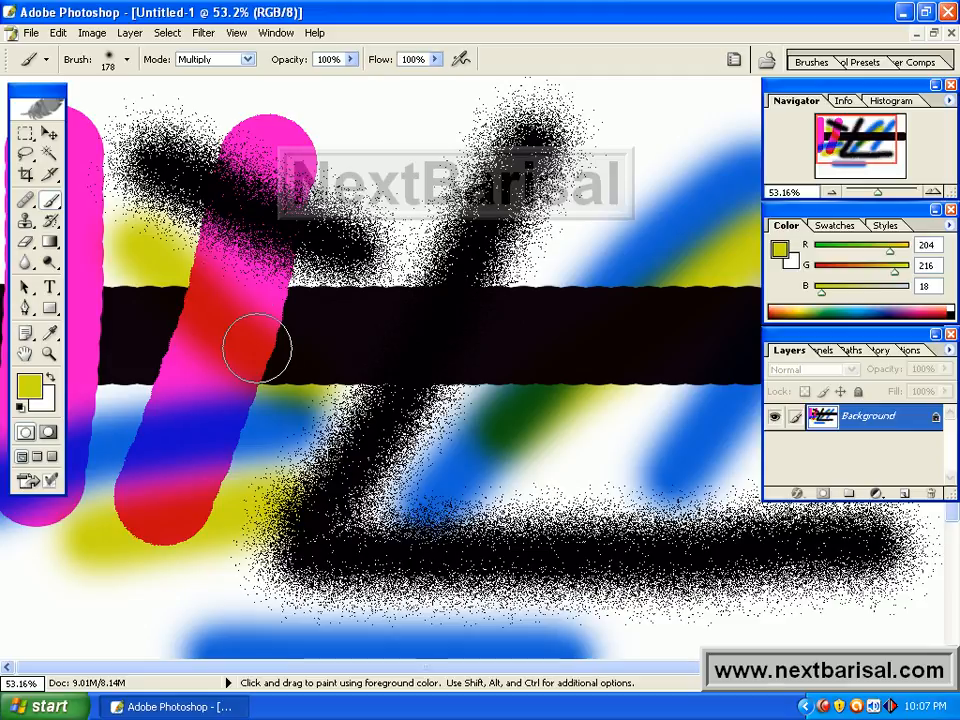
# Step: Close the painted document without saving and create a new blank document with the same default settings
pyautogui.click(951, 34)
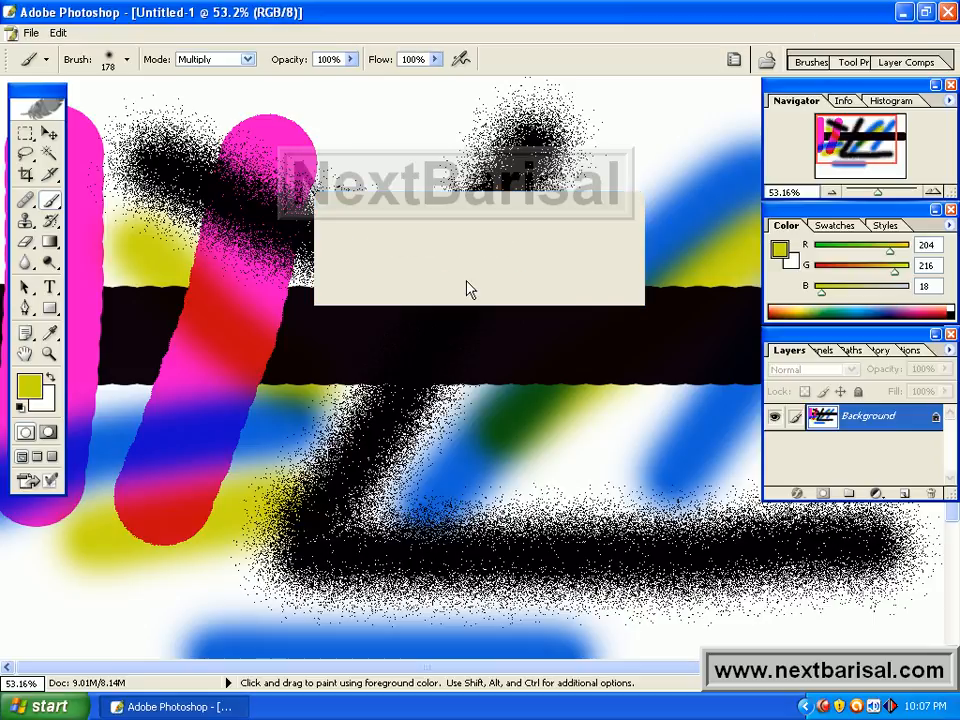
pyautogui.click(466, 281)
pyautogui.click(13, 33)
pyautogui.click(40, 52)
pyautogui.click(671, 249)
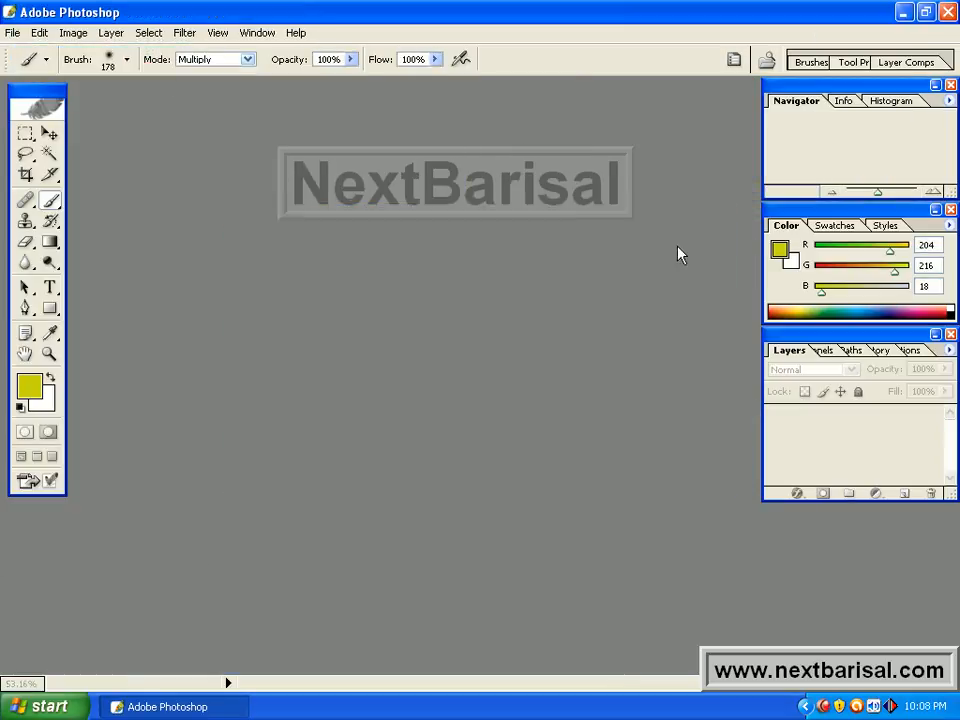
pyautogui.click(537, 93)
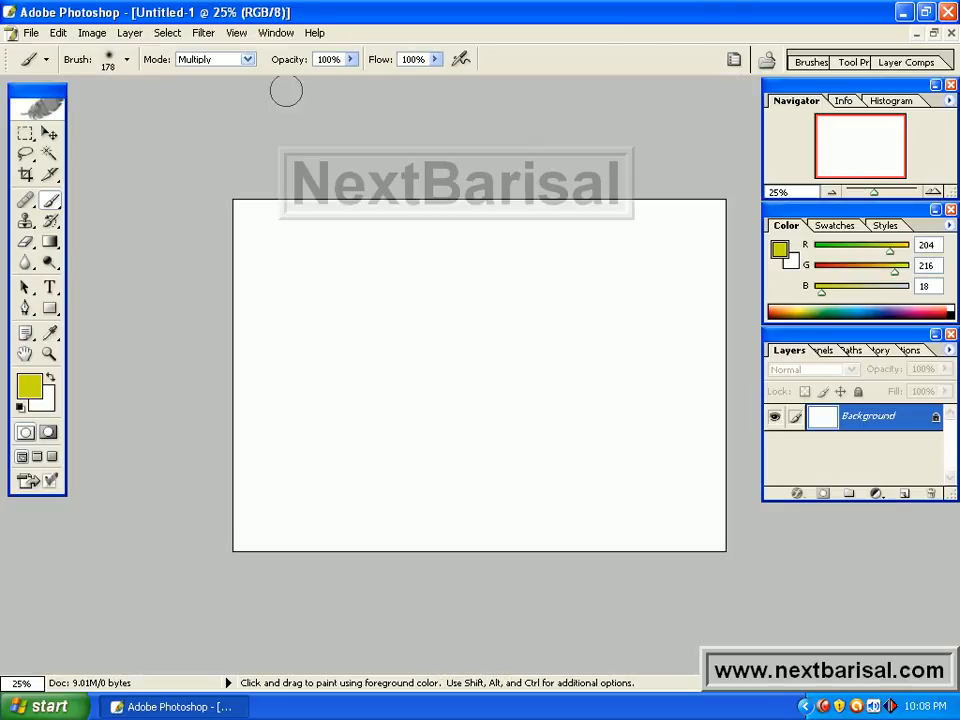
# Step: Set the foreground color to near-black (R 10, G 11, B 0) and the brush mode to Normal
pyautogui.click(29, 386)
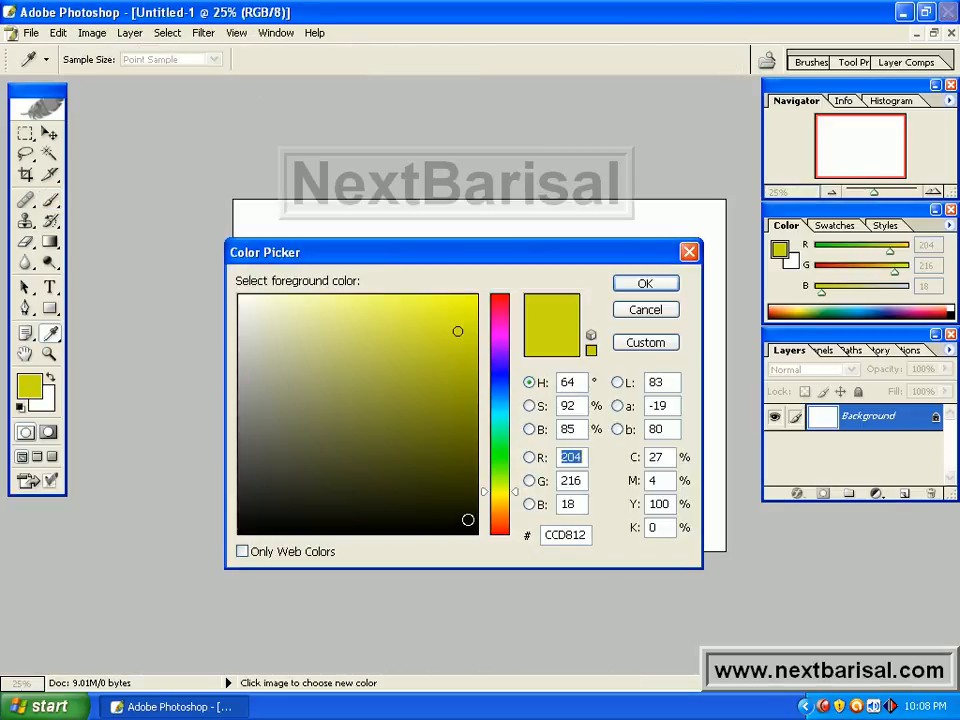
pyautogui.click(469, 523)
pyautogui.click(668, 283)
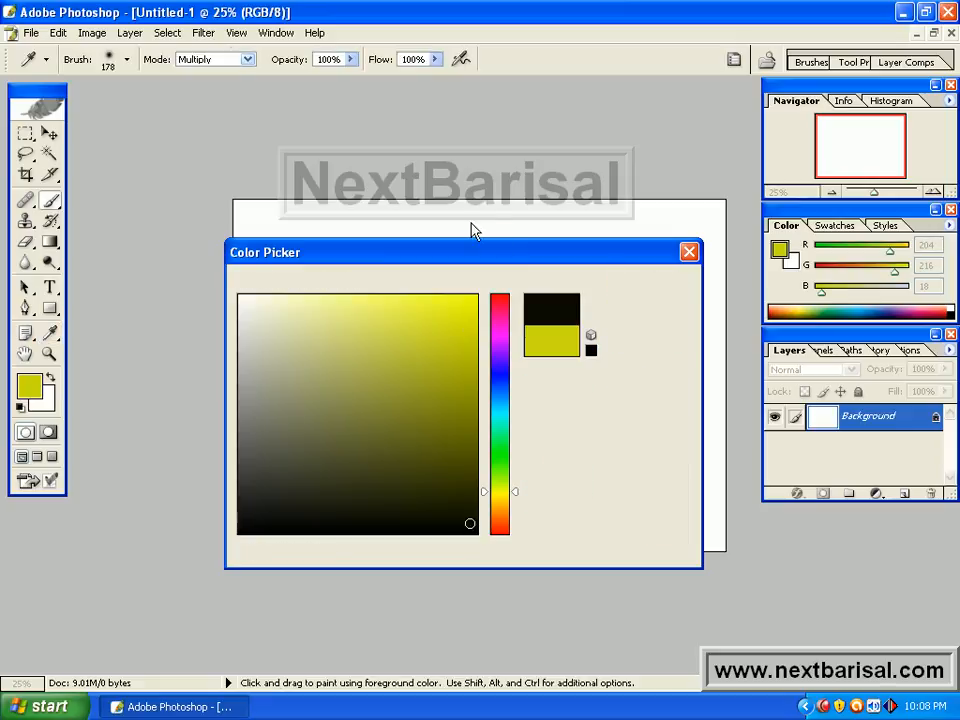
pyautogui.click(247, 60)
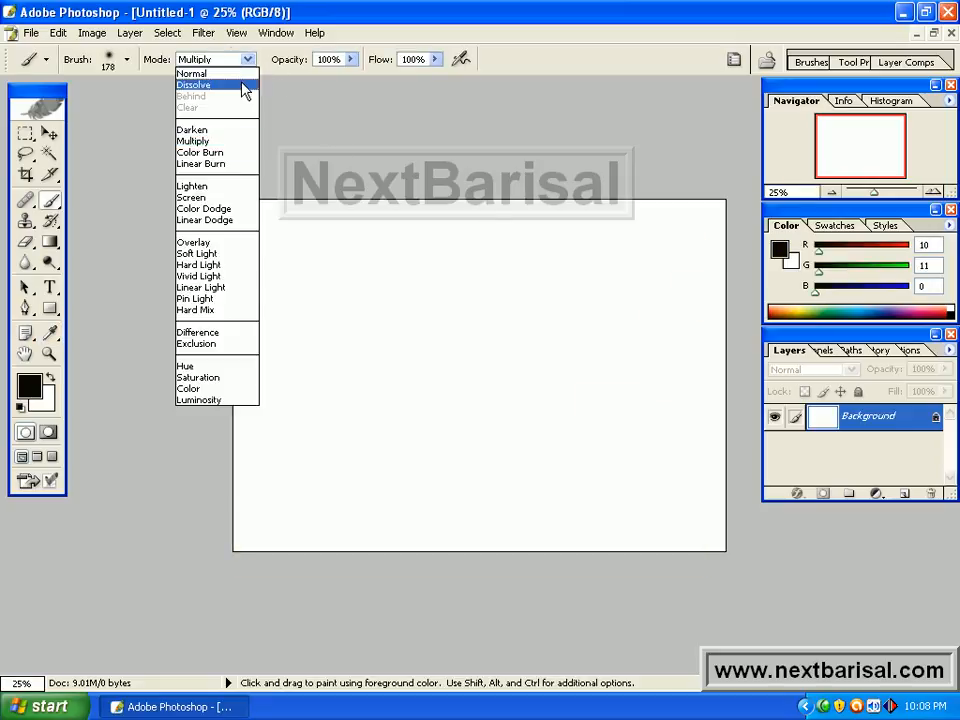
pyautogui.click(242, 75)
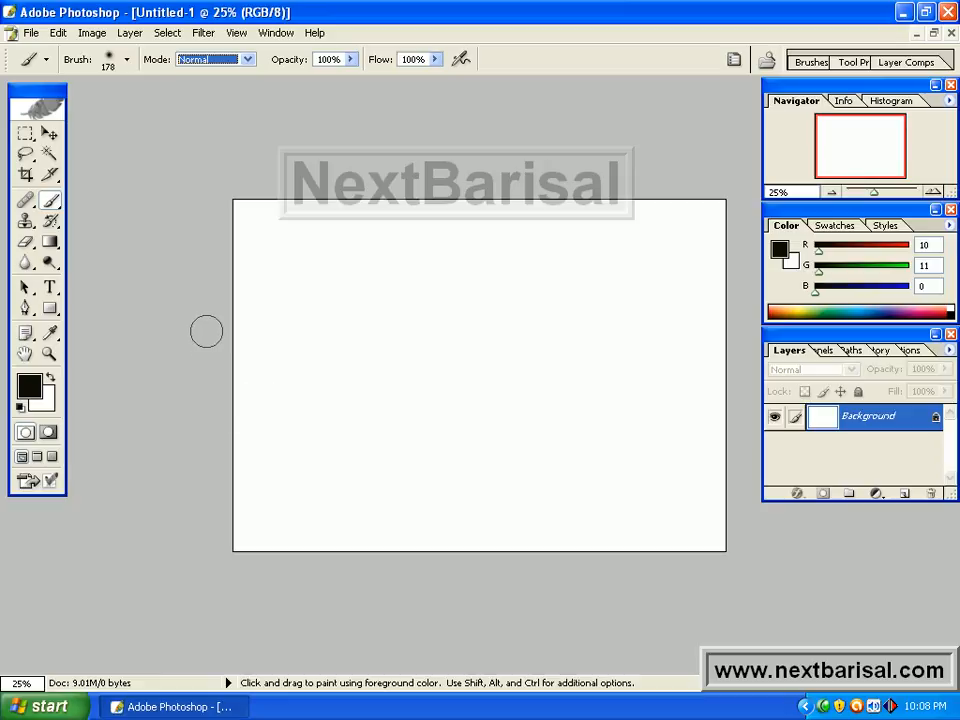
# Step: Set the soft brush tip to 180 px and paint a black horizontal stroke across the full width of the canvas
pyautogui.click(127, 62)
pyautogui.moveTo(165, 114); pyautogui.dragTo(172, 116)
pyautogui.click(175, 378)
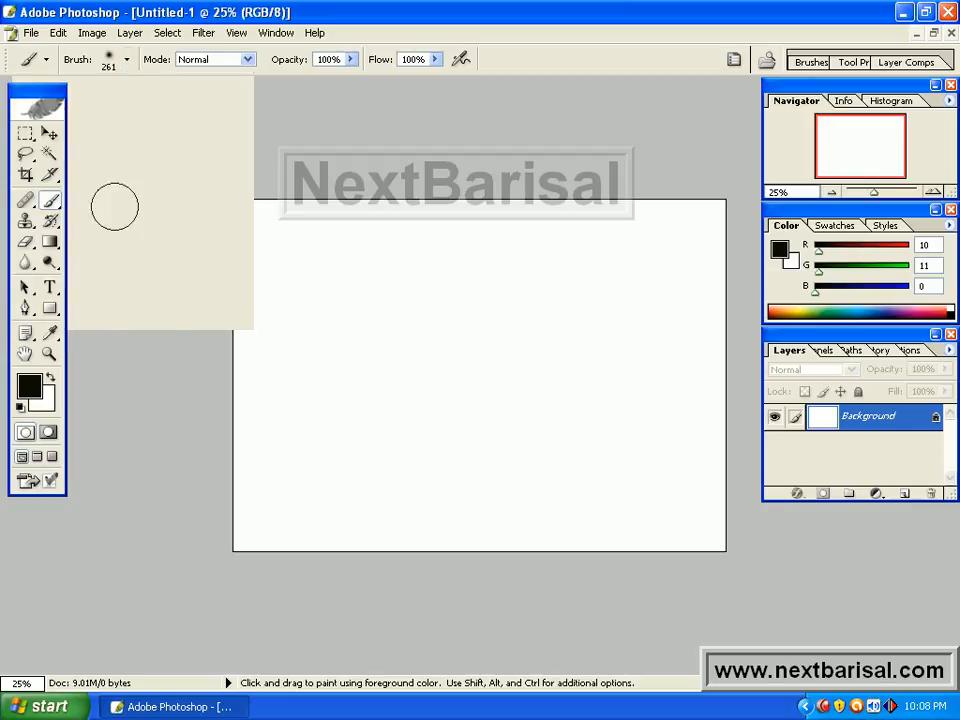
pyautogui.rightClick(30, 64)
pyautogui.click(60, 64)
pyautogui.click(127, 62)
pyautogui.click(156, 121)
pyautogui.click(111, 421)
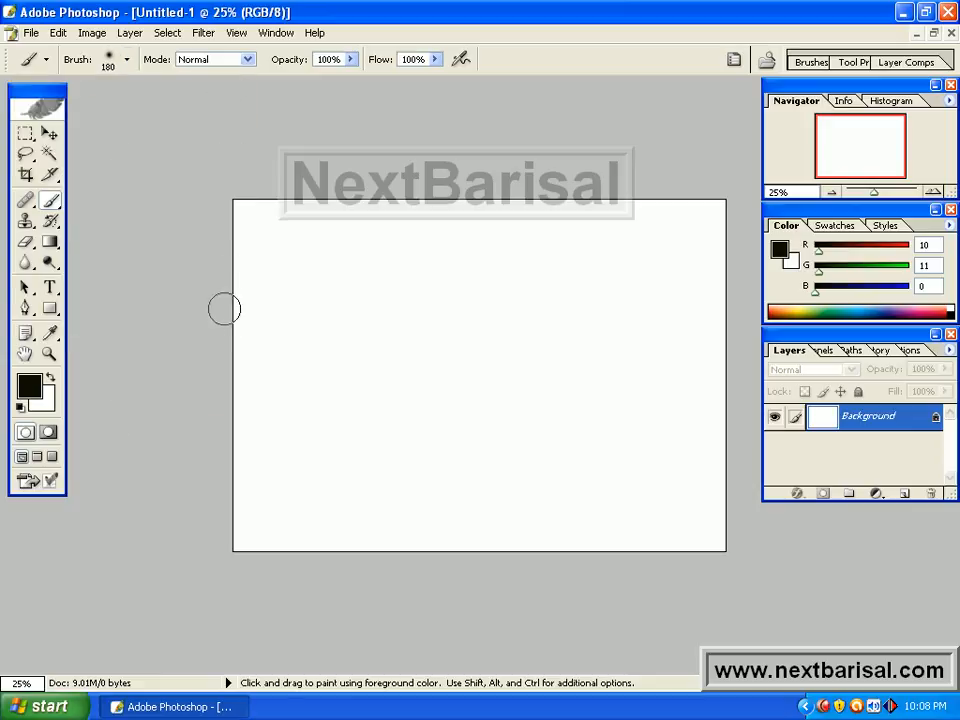
pyautogui.moveTo(195, 319); pyautogui.dragTo(746, 321)
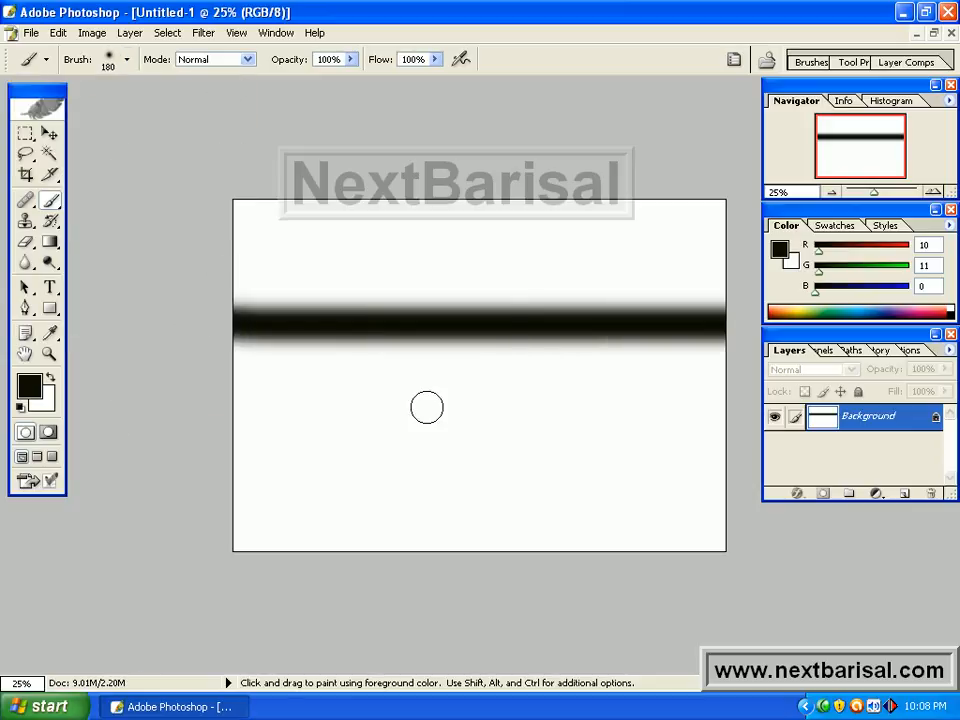
# Step: Choose the hard round 19 px brush tip and enlarge its diameter to 343 px
pyautogui.click(127, 62)
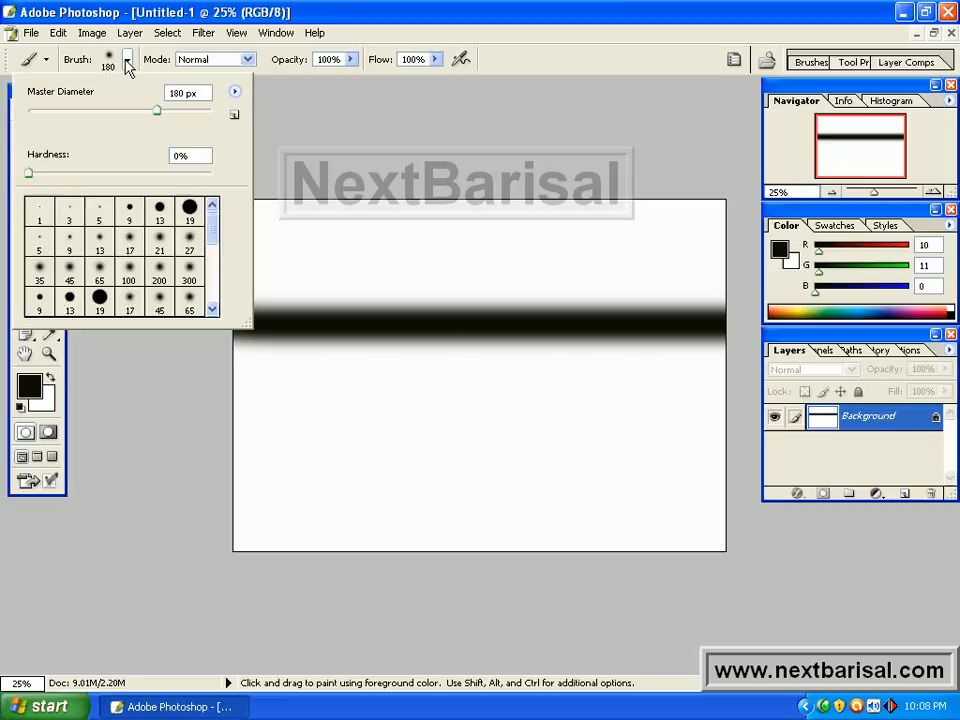
pyautogui.click(190, 210)
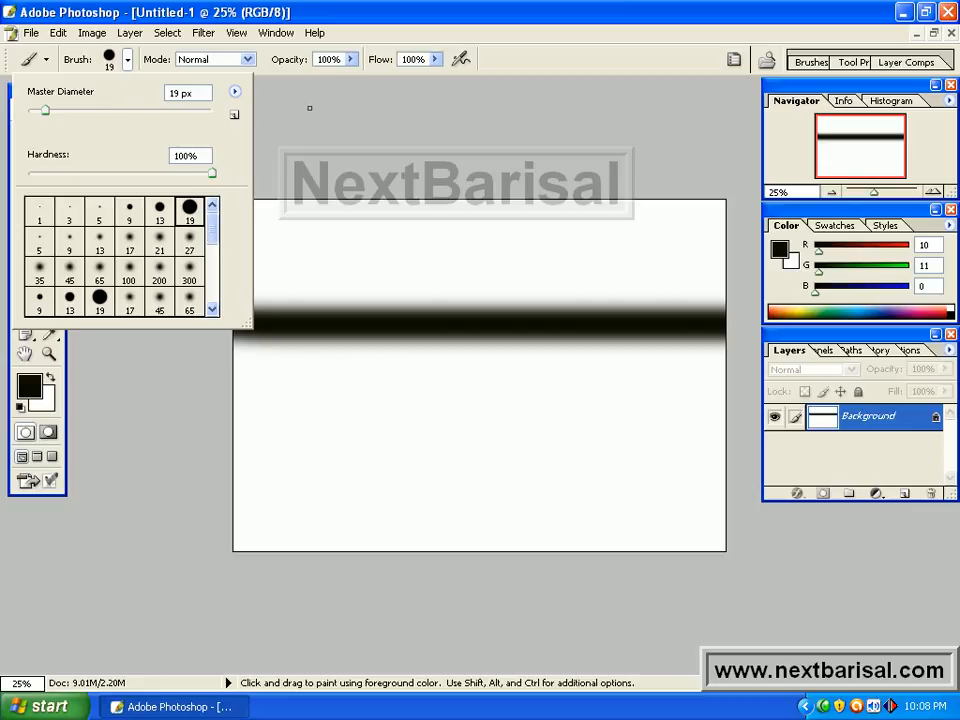
pyautogui.click(127, 62)
pyautogui.click(128, 62)
pyautogui.moveTo(43, 116); pyautogui.dragTo(183, 126)
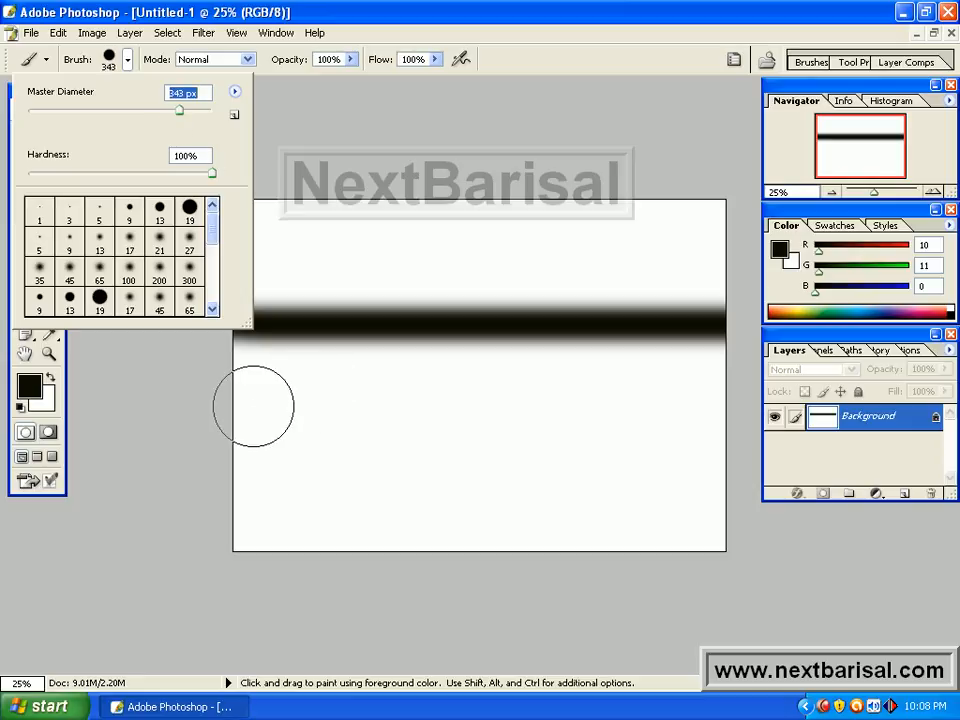
pyautogui.press('Return')
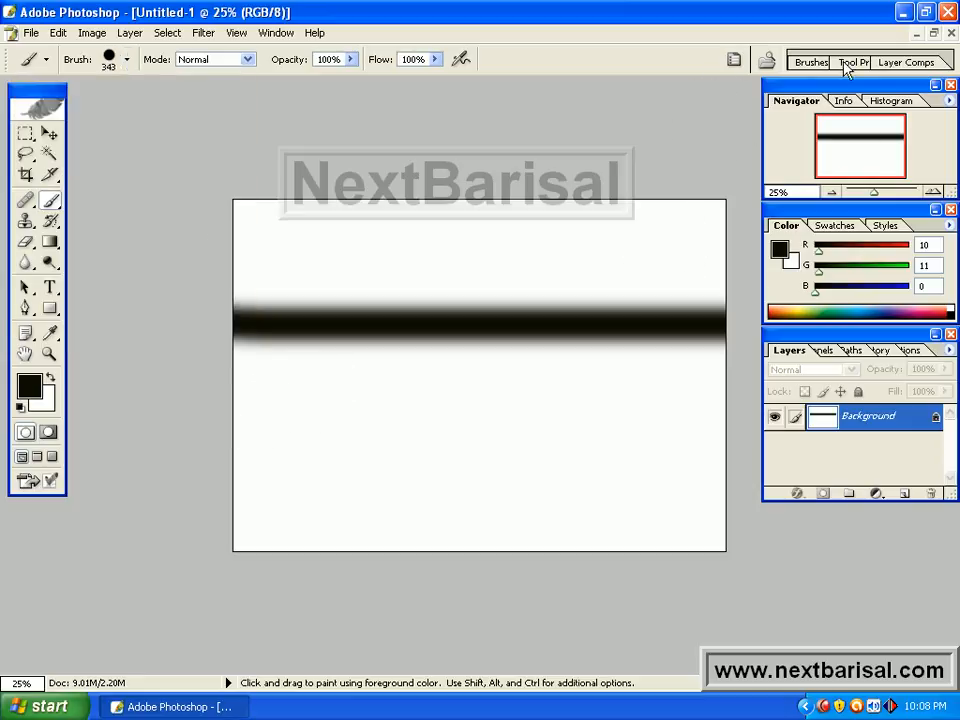
# Step: Create another new blank document and paint a thick hard-edged black horizontal bar across its full width
pyautogui.click(31, 33)
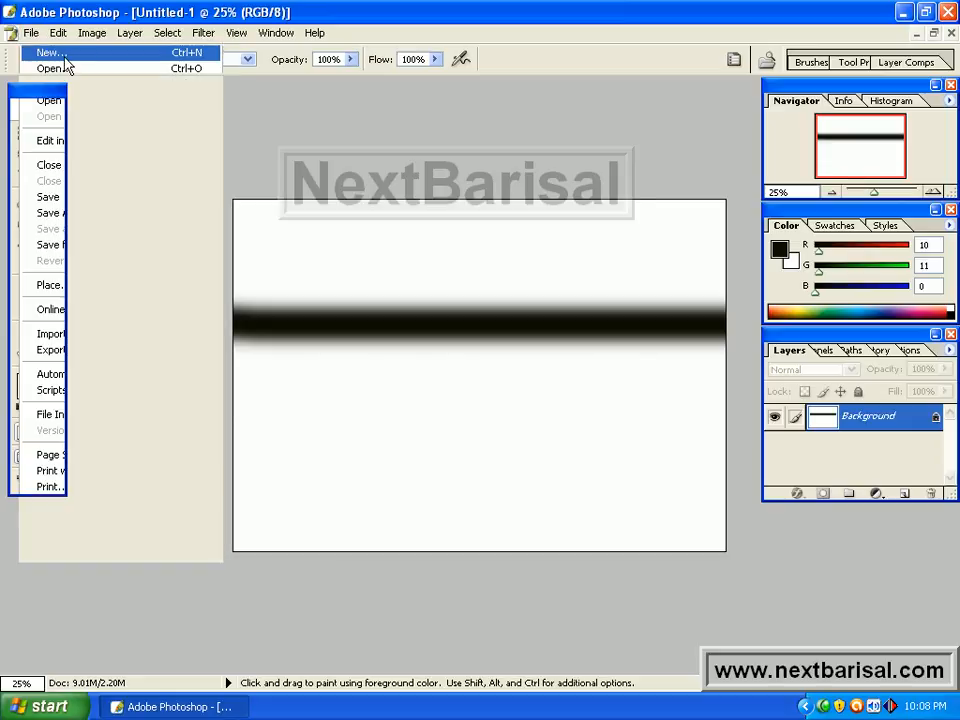
pyautogui.click(50, 52)
pyautogui.click(678, 253)
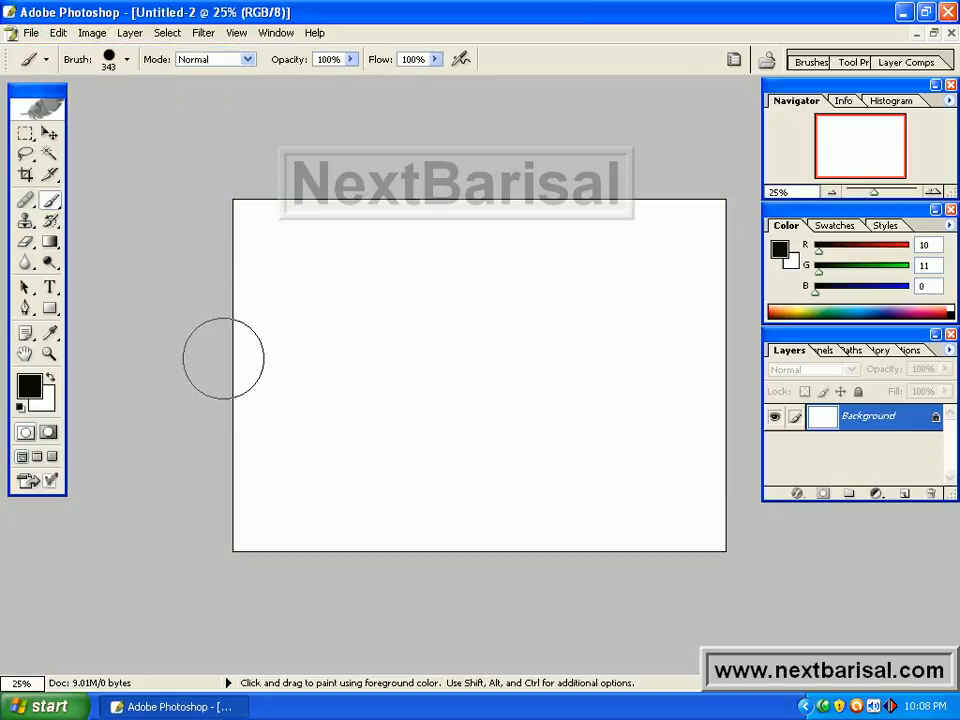
pyautogui.moveTo(223, 356); pyautogui.dragTo(358, 350)
pyautogui.moveTo(448, 350); pyautogui.dragTo(722, 347)
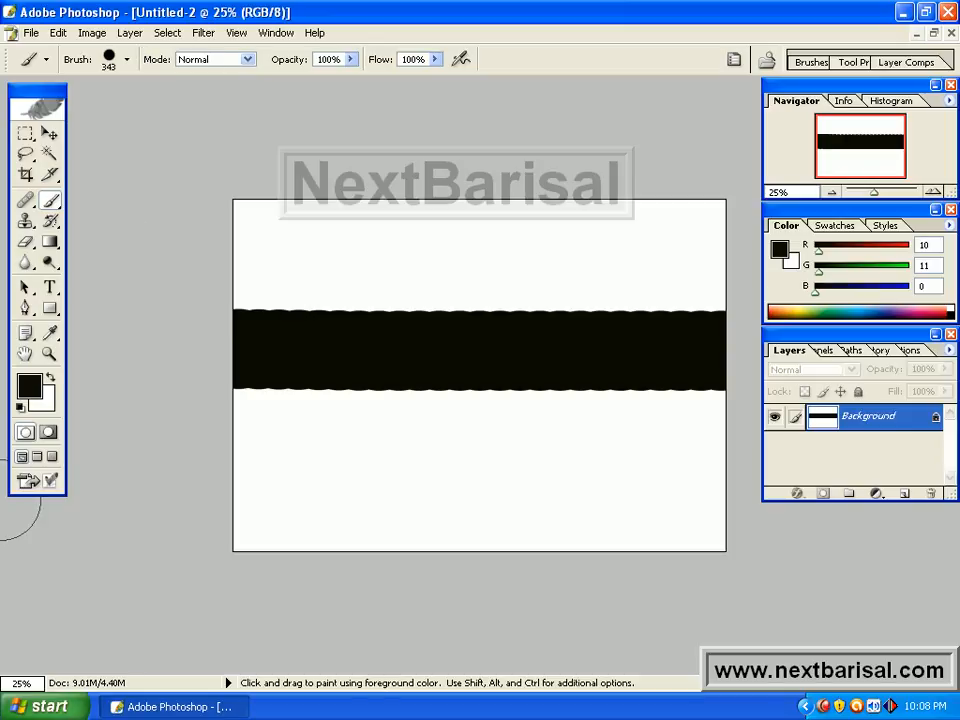
# Step: Set the foreground color to yellow (R 228, G 241, B 16) and the brush mode to Color Burn
pyautogui.click(30, 387)
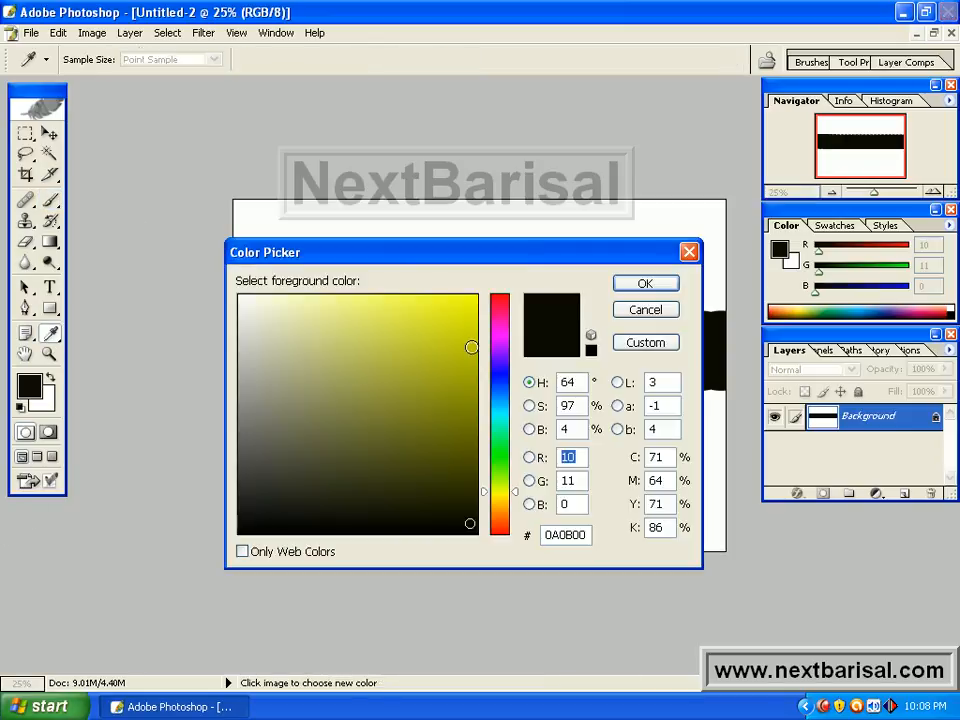
pyautogui.click(461, 307)
pyautogui.click(645, 282)
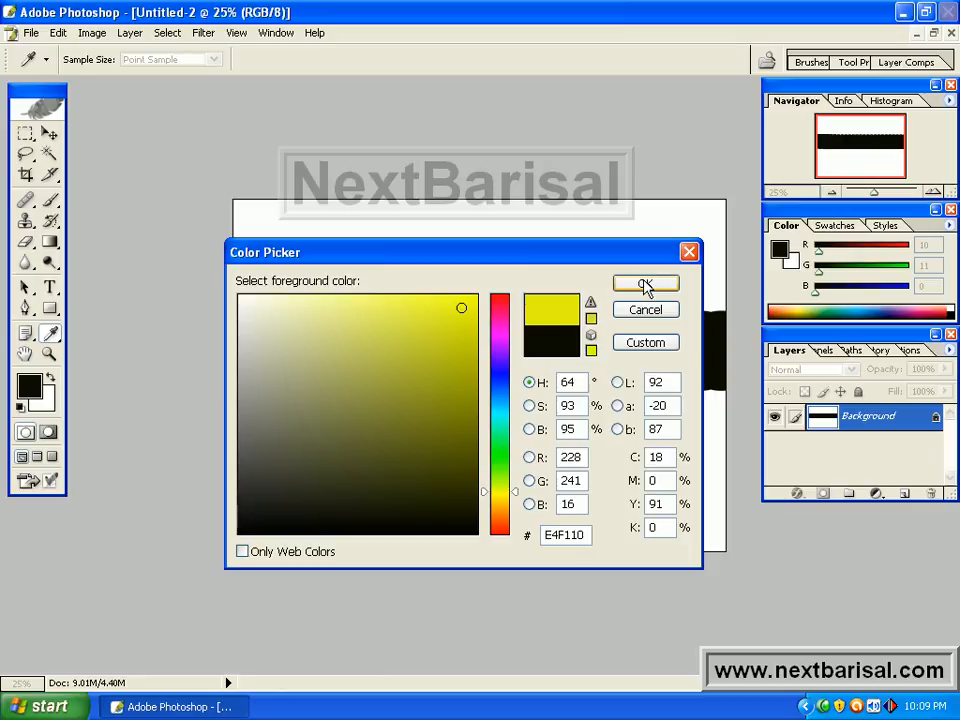
pyautogui.click(247, 59)
pyautogui.click(237, 152)
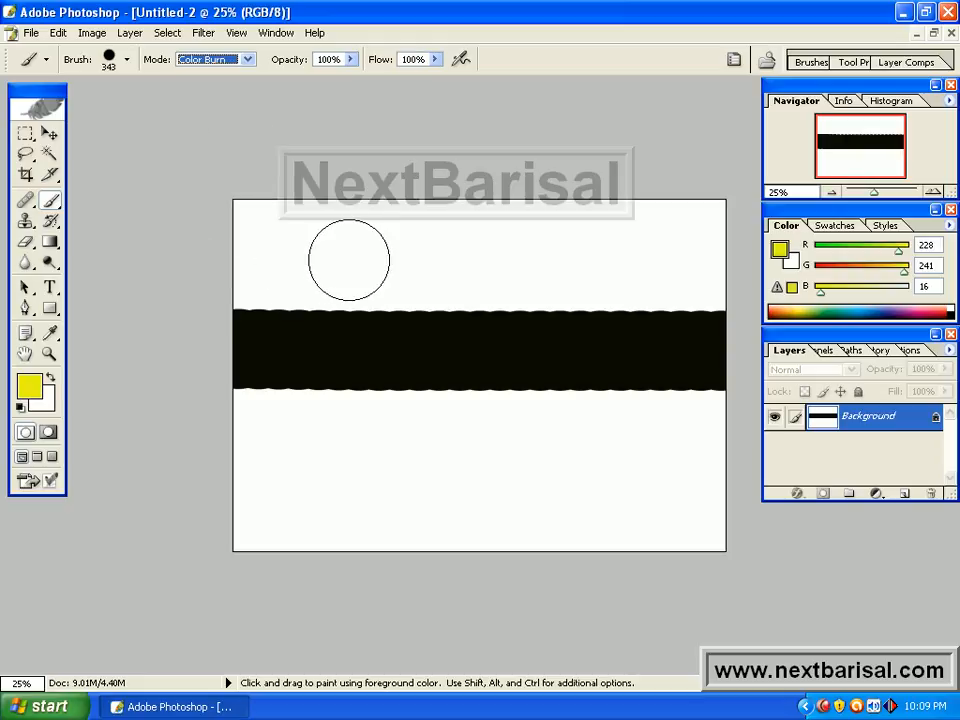
# Step: Paint a yellow Color Burn stroke diagonally across the left part of the black bar and inspect the overlap up close
pyautogui.moveTo(374, 235); pyautogui.dragTo(234, 512)
pyautogui.moveTo(331, 350); pyautogui.dragTo(321, 371)
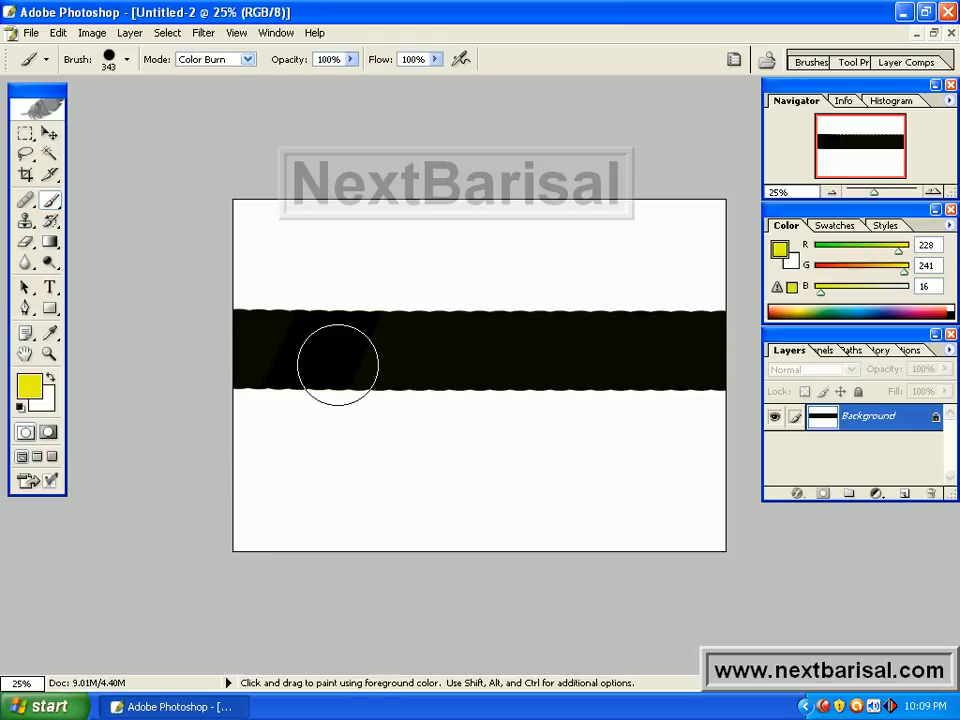
pyautogui.hotkey('ctrl', '+')
pyautogui.scroll(2, 277, 405)
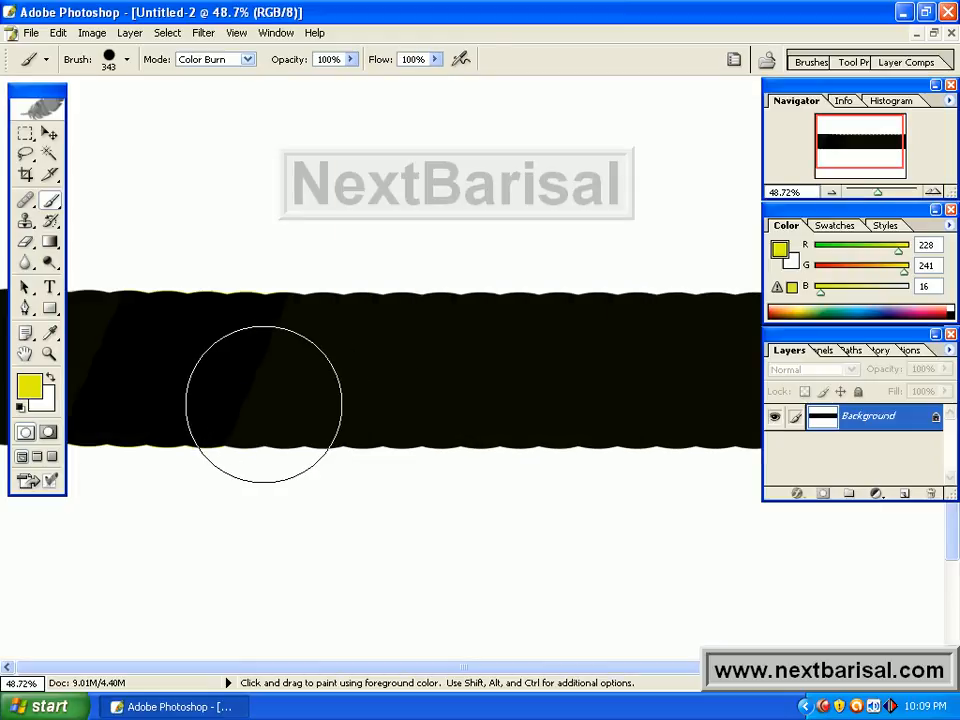
pyautogui.press('space')
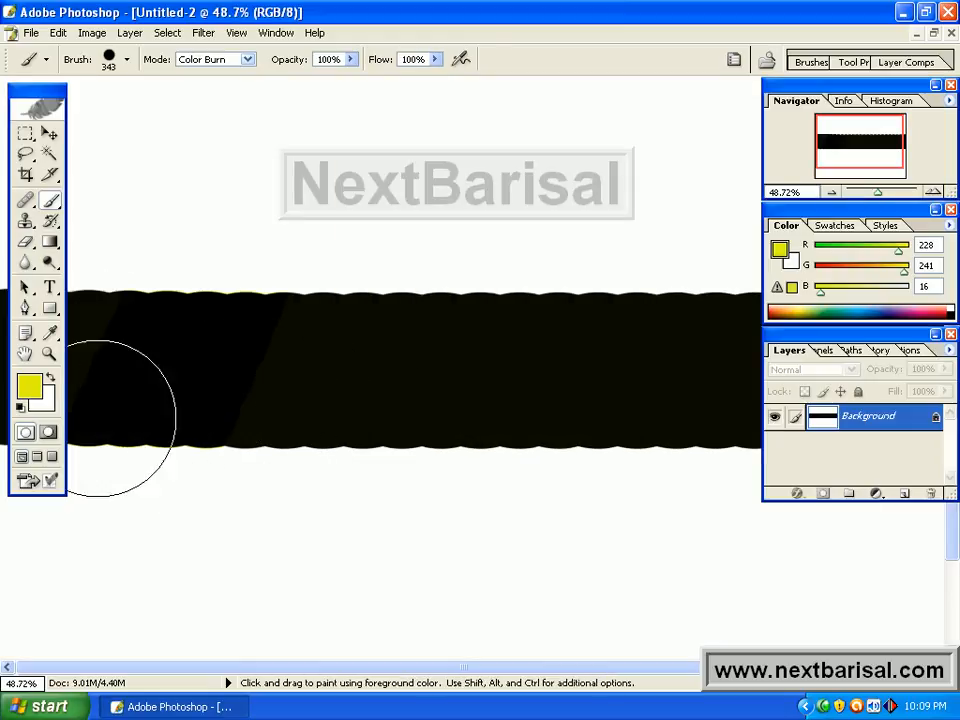
# Step: Change the foreground color to magenta (R 241, G 16, B 233) and paint a diagonal stroke across the middle of the black bar
pyautogui.click(30, 386)
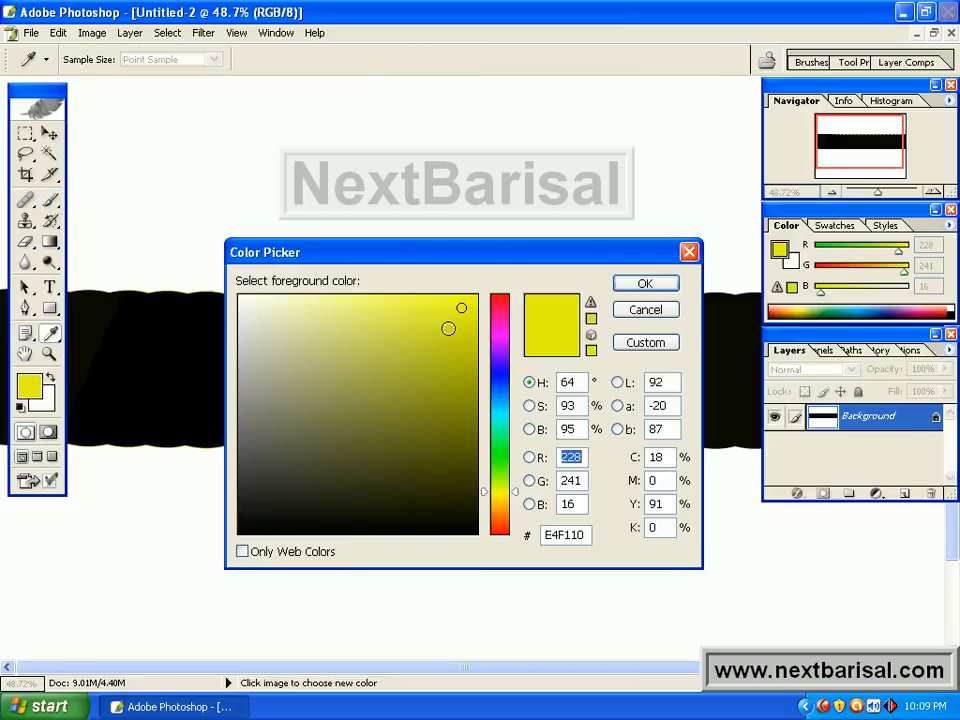
pyautogui.click(499, 334)
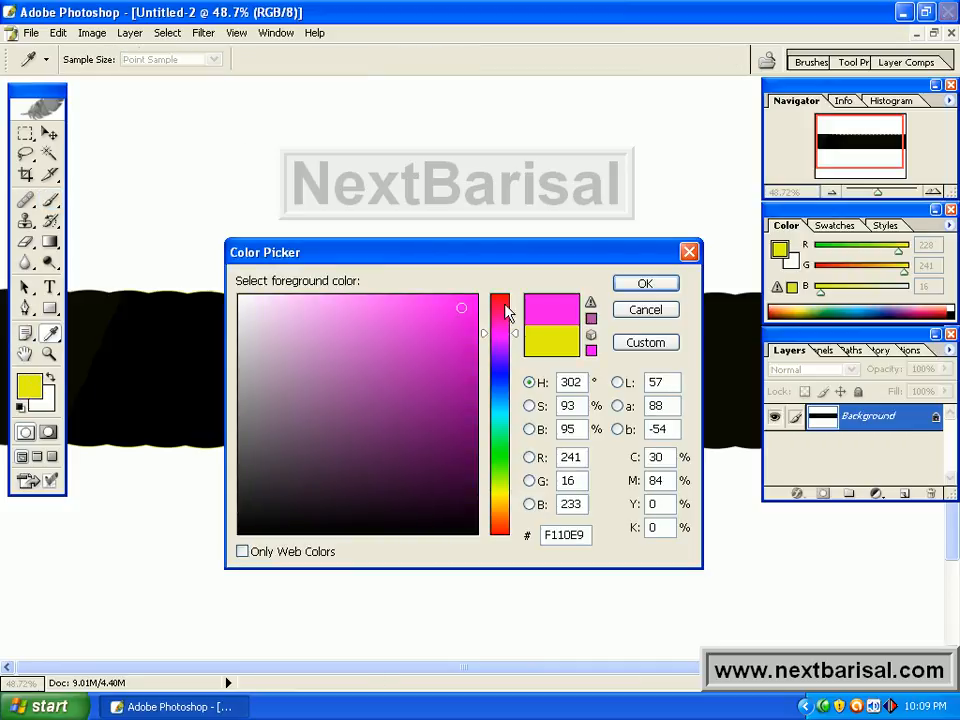
pyautogui.click(630, 285)
pyautogui.moveTo(520, 287)
pyautogui.mouseDown()
pyautogui.moveTo(497, 360)
pyautogui.moveTo(403, 499)
pyautogui.moveTo(369, 573)
pyautogui.mouseUp()
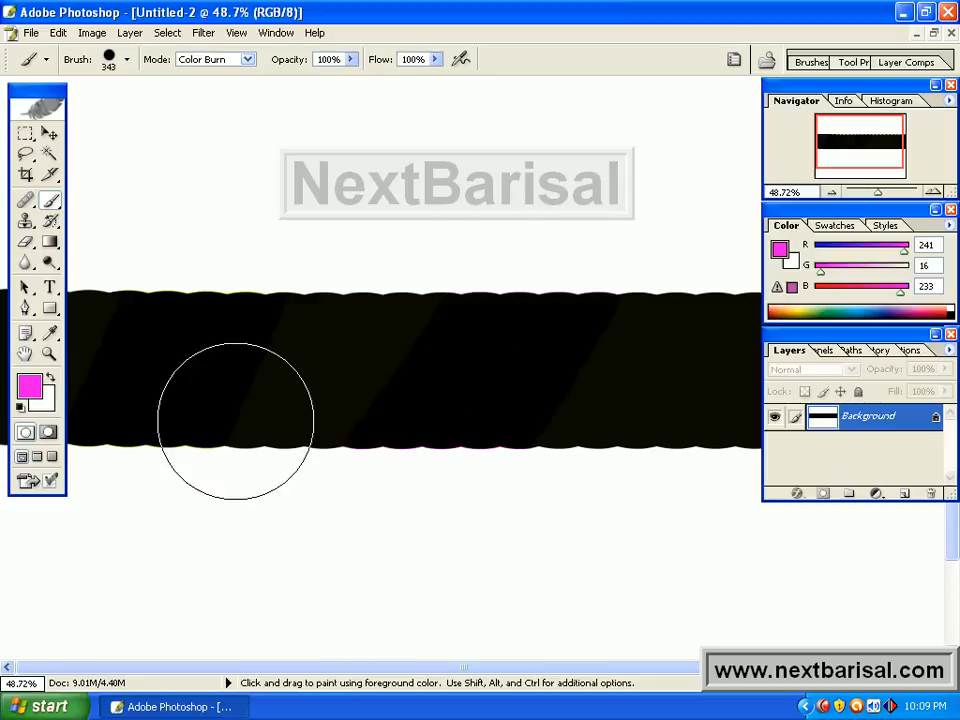
# Step: Change the foreground color to green (R 16, G 241, B 80) and paint a diagonal stroke across the right part of the black bar
pyautogui.click(37, 392)
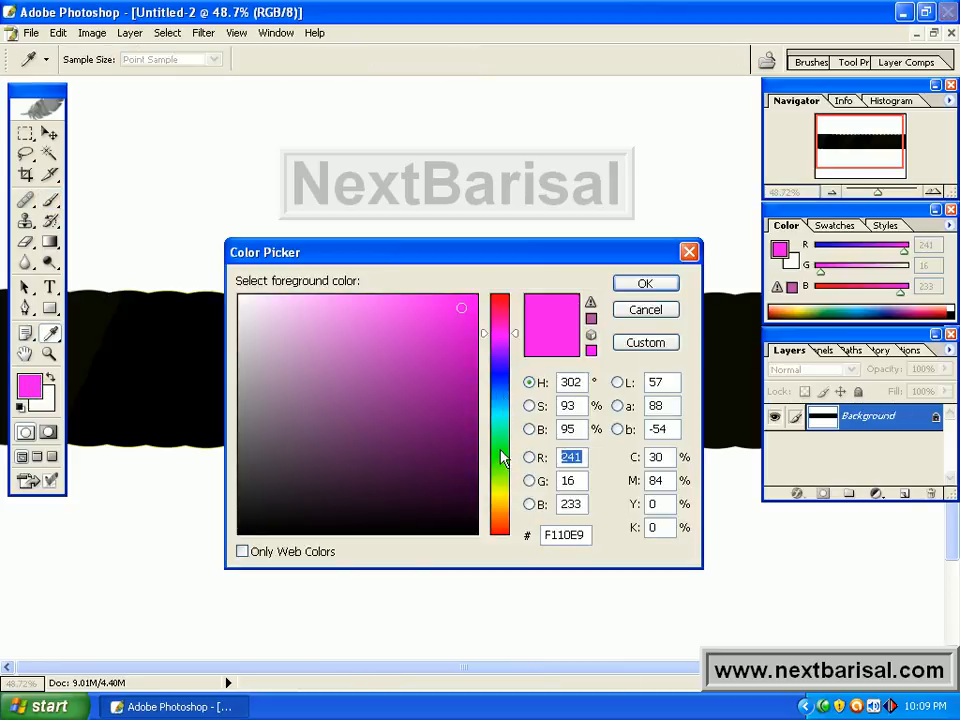
pyautogui.click(500, 443)
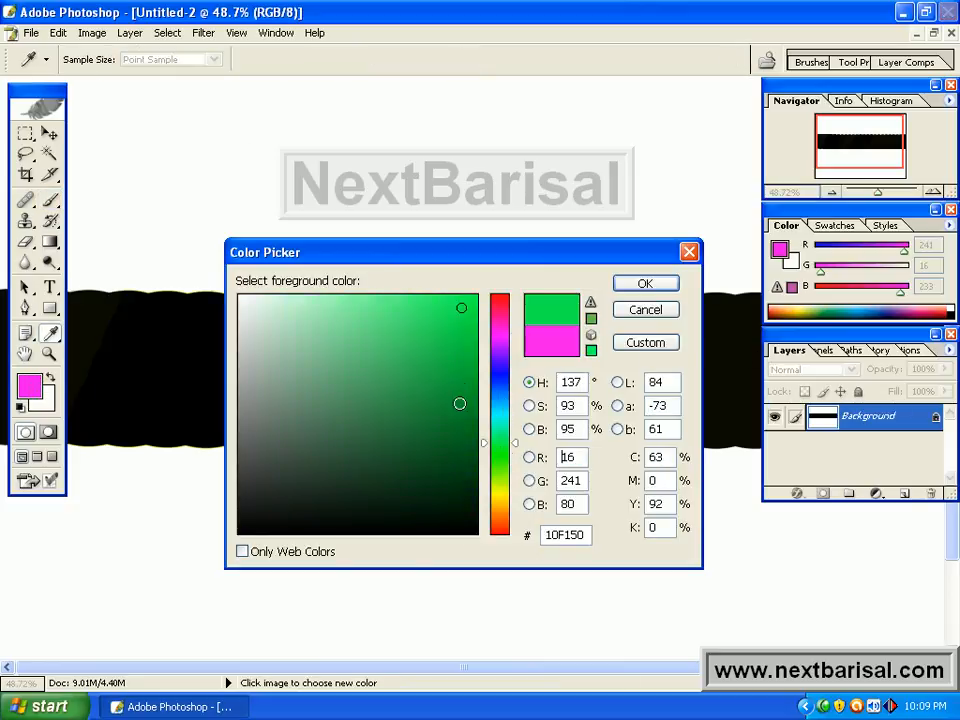
pyautogui.click(632, 288)
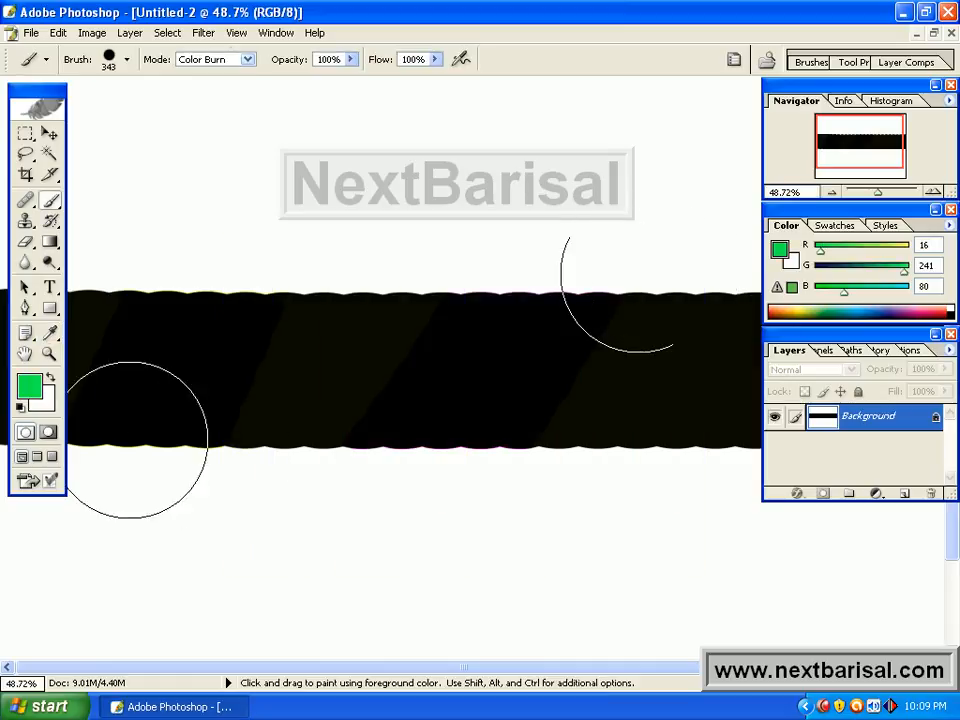
pyautogui.doubleClick(26, 355)
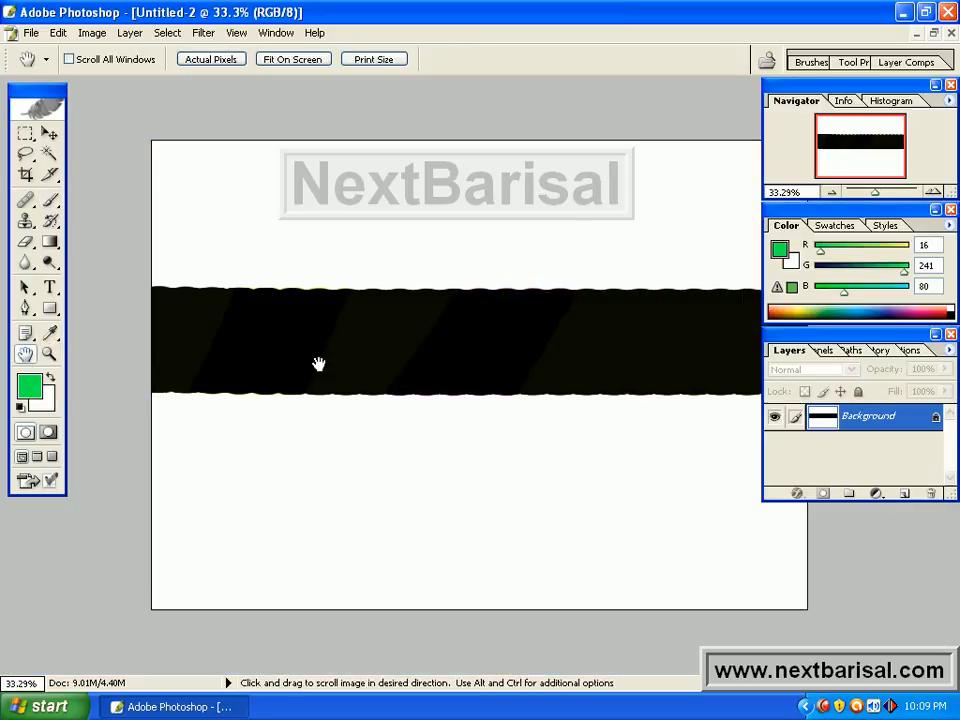
pyautogui.click(50, 200)
pyautogui.click(666, 340)
pyautogui.hotkey('ctrl', 'z')
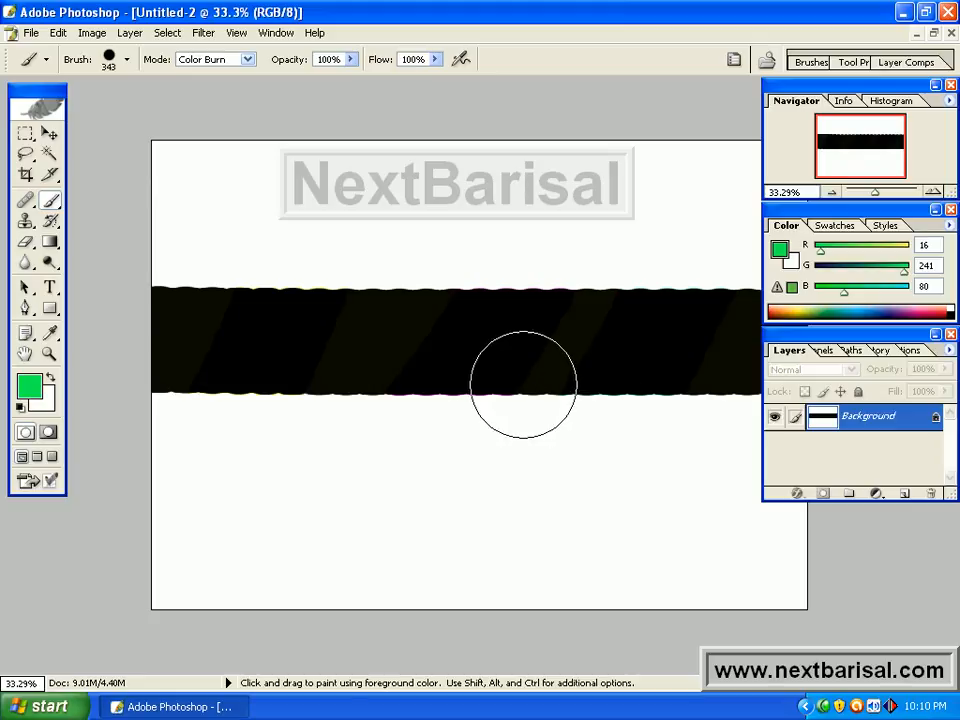
# Step: Paint a full-width horizontal bar below the black one in blue (R 16, G 58, B 241) with the brush in Normal mode
pyautogui.click(30, 392)
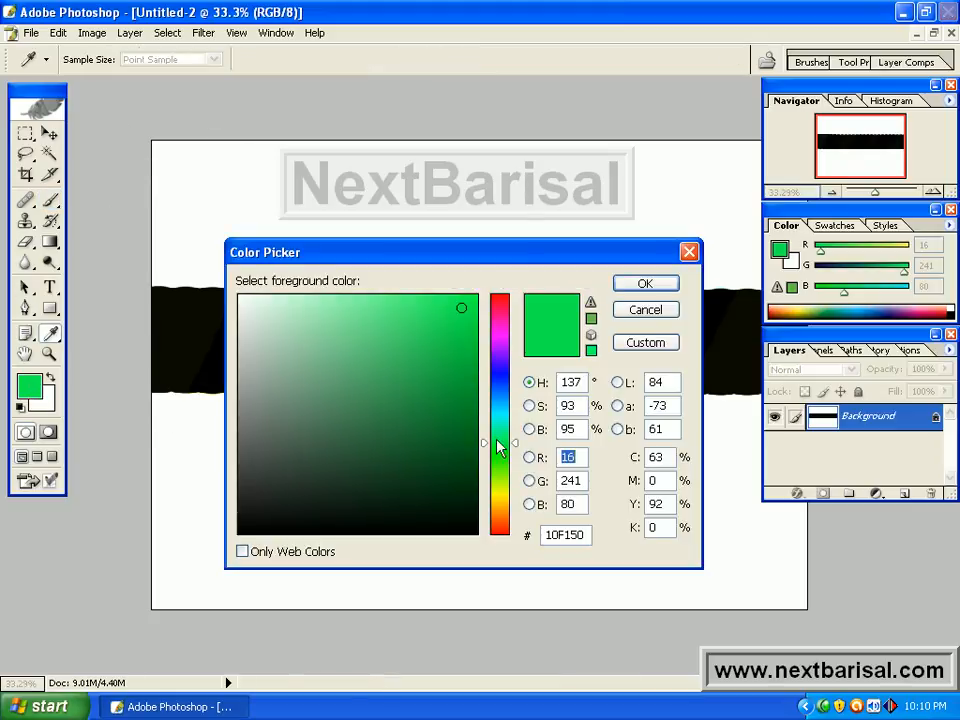
pyautogui.click(498, 383)
pyautogui.click(645, 283)
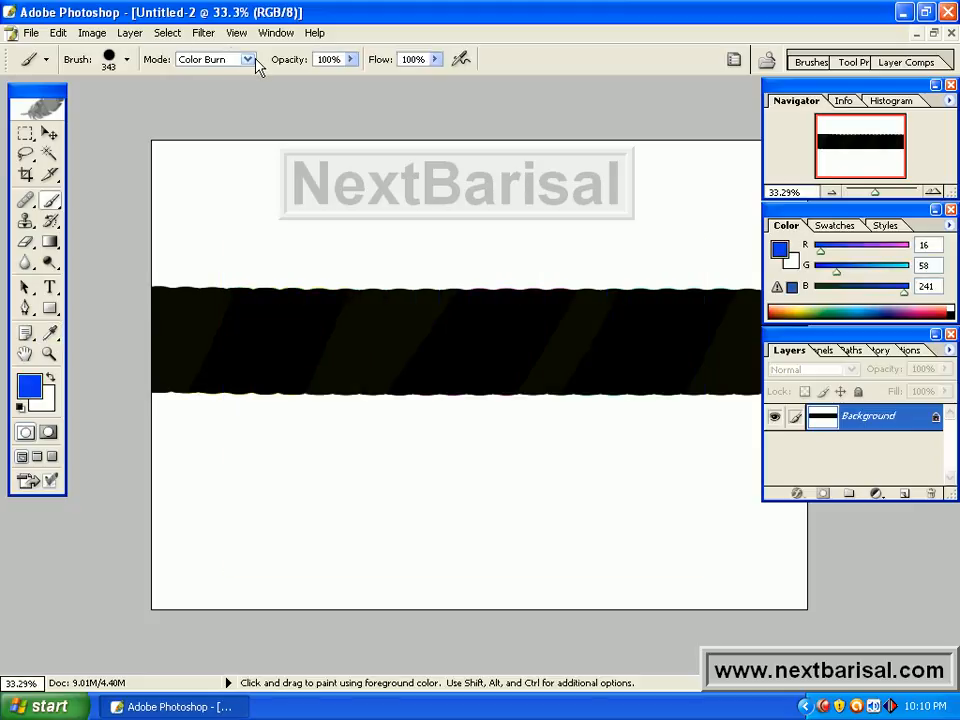
pyautogui.click(248, 60)
pyautogui.click(193, 75)
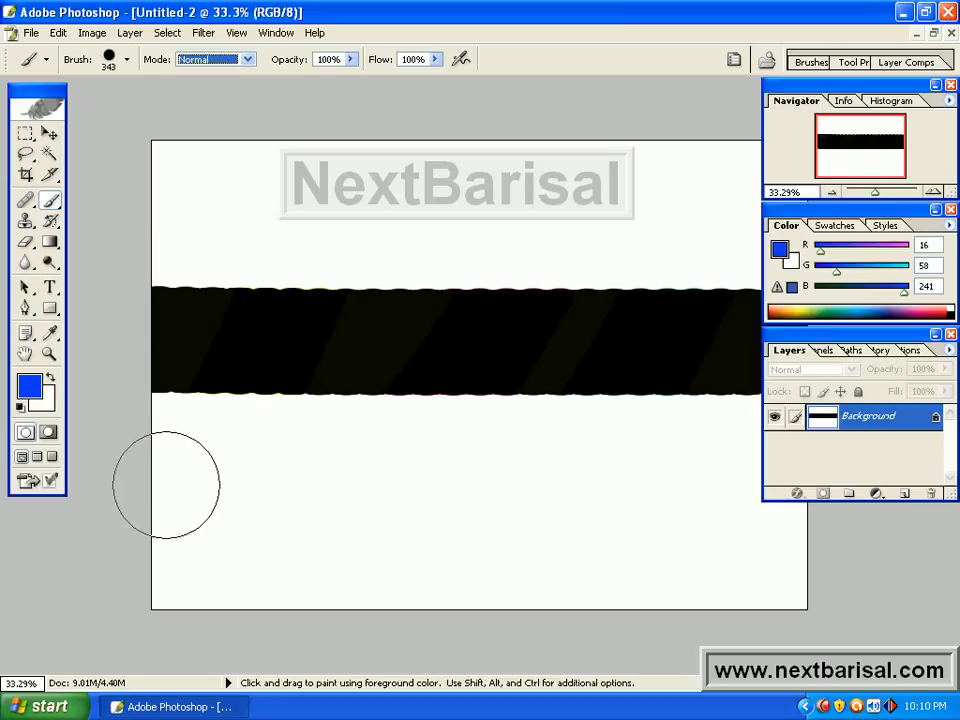
pyautogui.moveTo(161, 499)
pyautogui.mouseDown()
pyautogui.moveTo(514, 506)
pyautogui.moveTo(885, 536)
pyautogui.mouseUp()
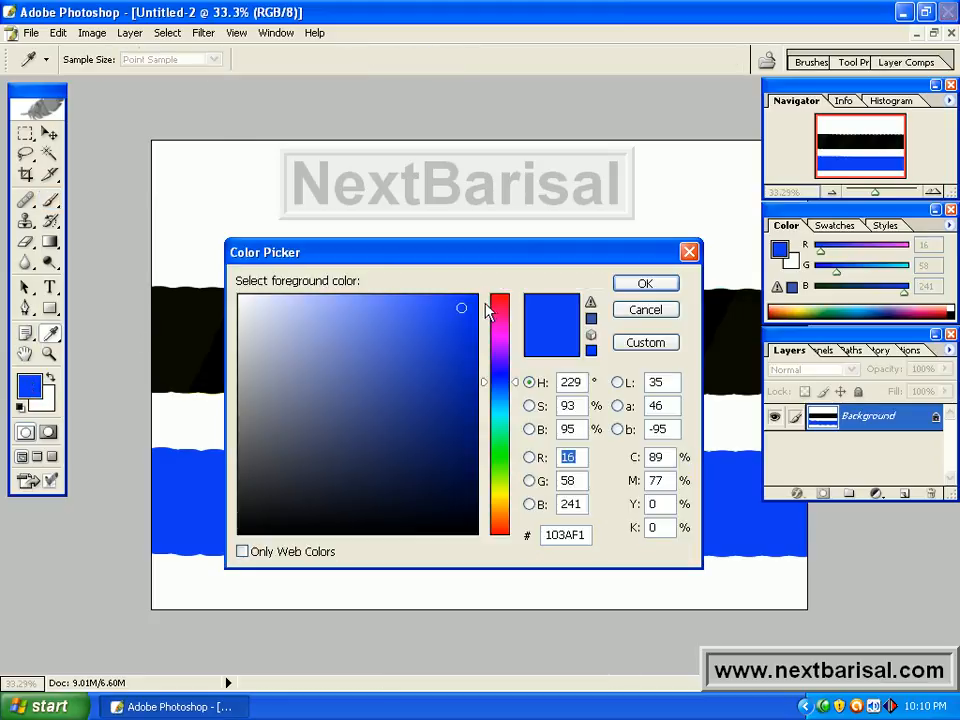
# Step: Set the foreground color to red (R 241, G 16, B 48) and the brush mode to Linear Burn
pyautogui.click(506, 302)
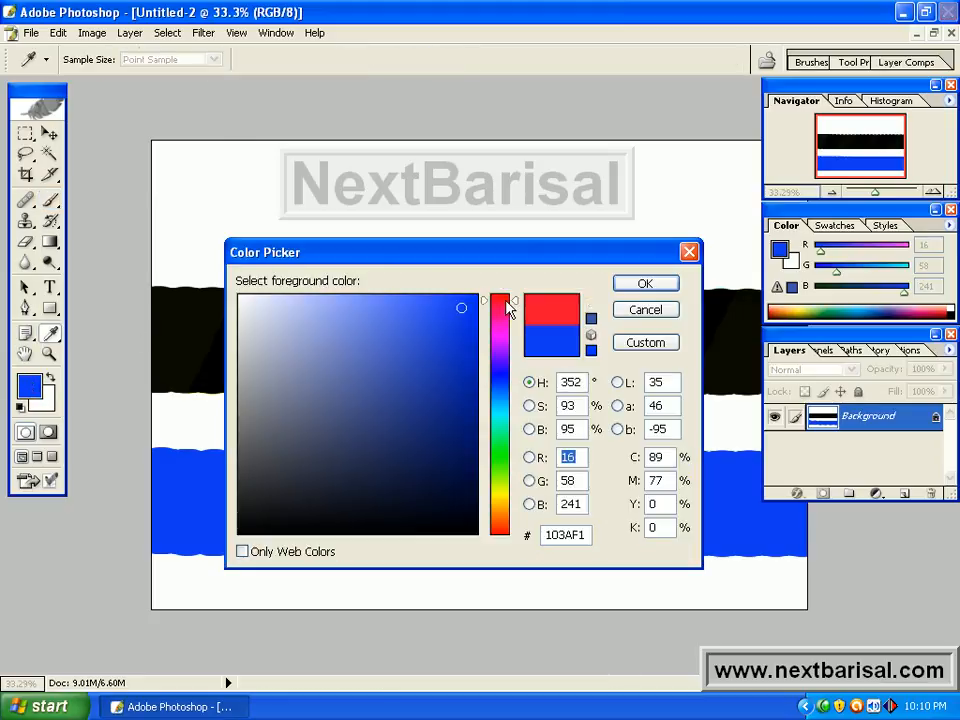
pyautogui.click(672, 285)
pyautogui.press('b')
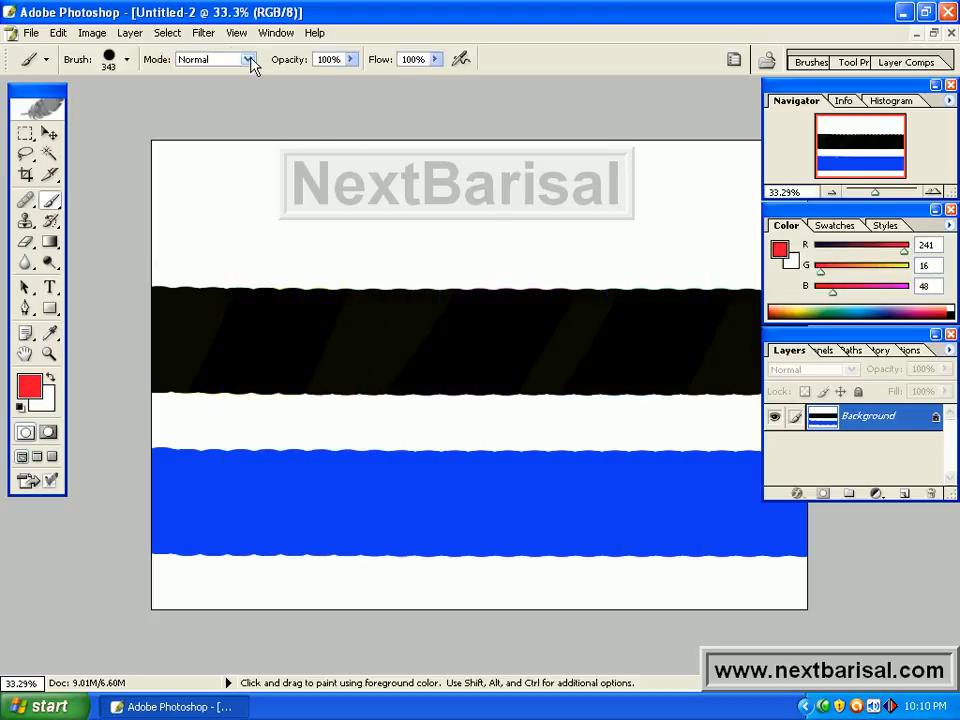
pyautogui.click(247, 59)
pyautogui.click(229, 164)
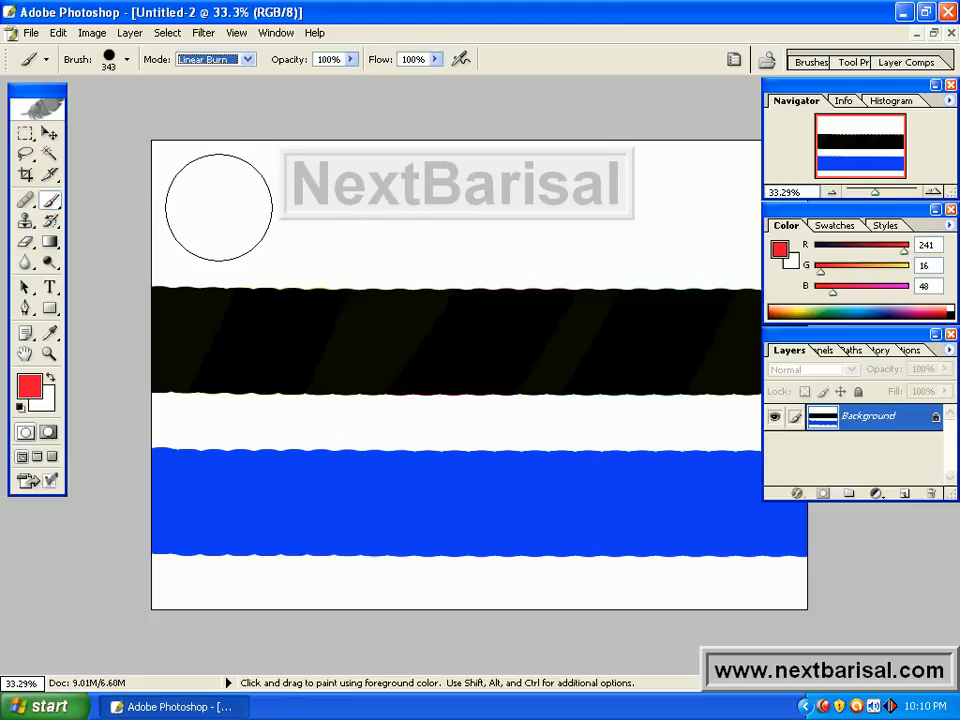
# Step: Reduce the brush diameter to 97 px and paint a vertical red stroke across both bars near the canvas's left edge
pyautogui.click(127, 62)
pyautogui.moveTo(125, 112); pyautogui.dragTo(156, 118)
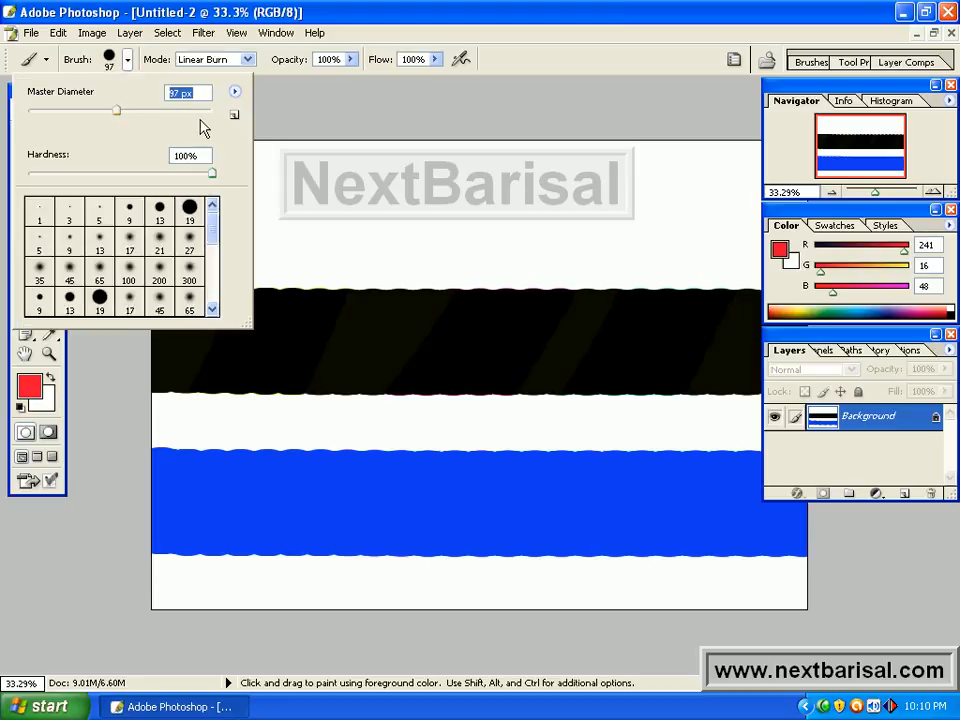
pyautogui.press('Return')
pyautogui.moveTo(232, 206); pyautogui.dragTo(234, 627)
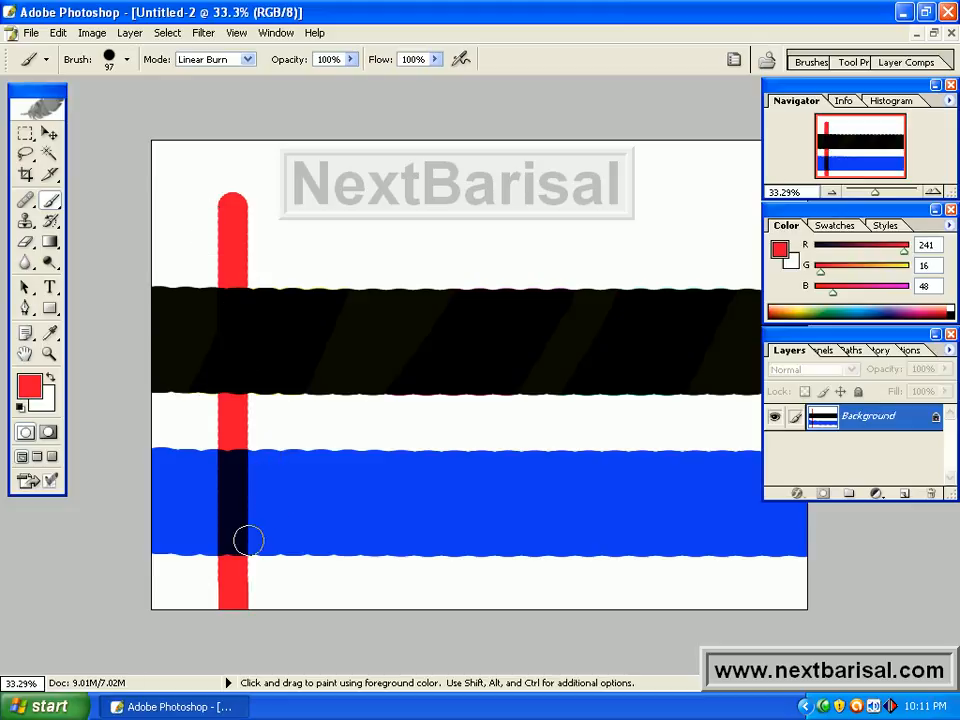
# Step: Switch the brush mode to Color Burn and paint a second vertical red stroke across the black and blue bars
pyautogui.click(248, 60)
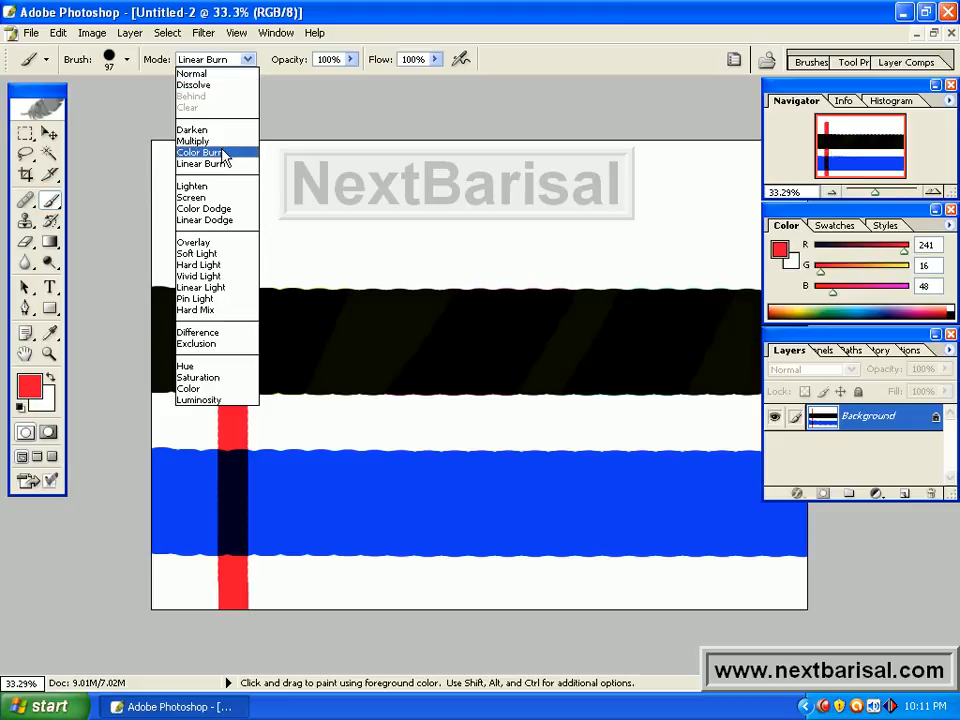
pyautogui.click(200, 151)
pyautogui.moveTo(384, 295); pyautogui.dragTo(388, 480)
pyautogui.moveTo(396, 588); pyautogui.dragTo(407, 670)
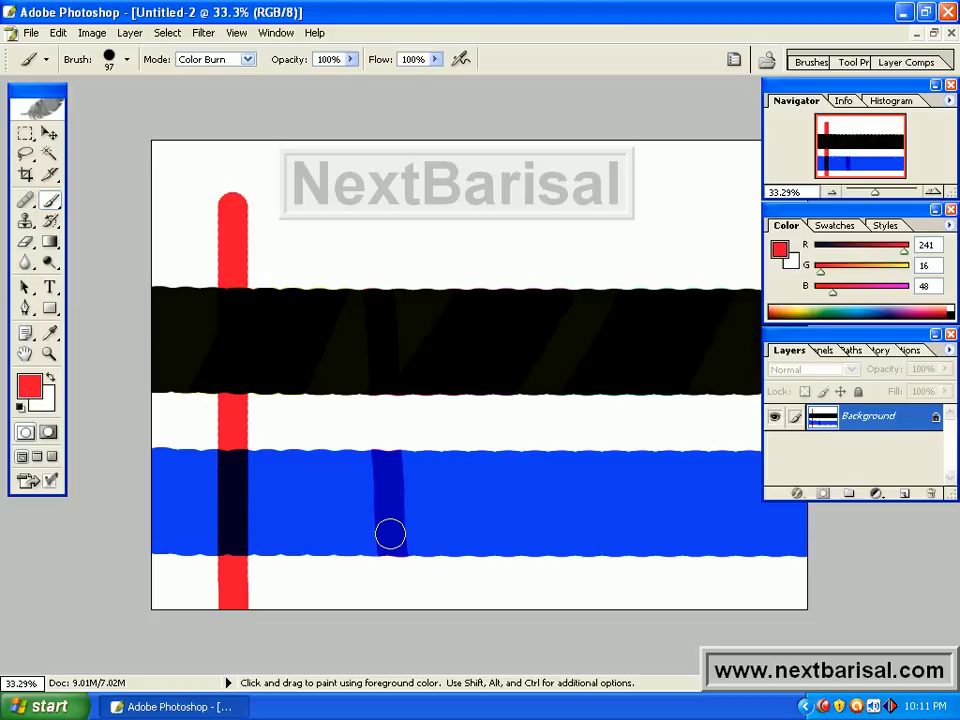
# Step: Switch the brush mode to Lighten and paint a vertical red stroke across both bars, to the right of the Color Burn stroke
pyautogui.click(249, 60)
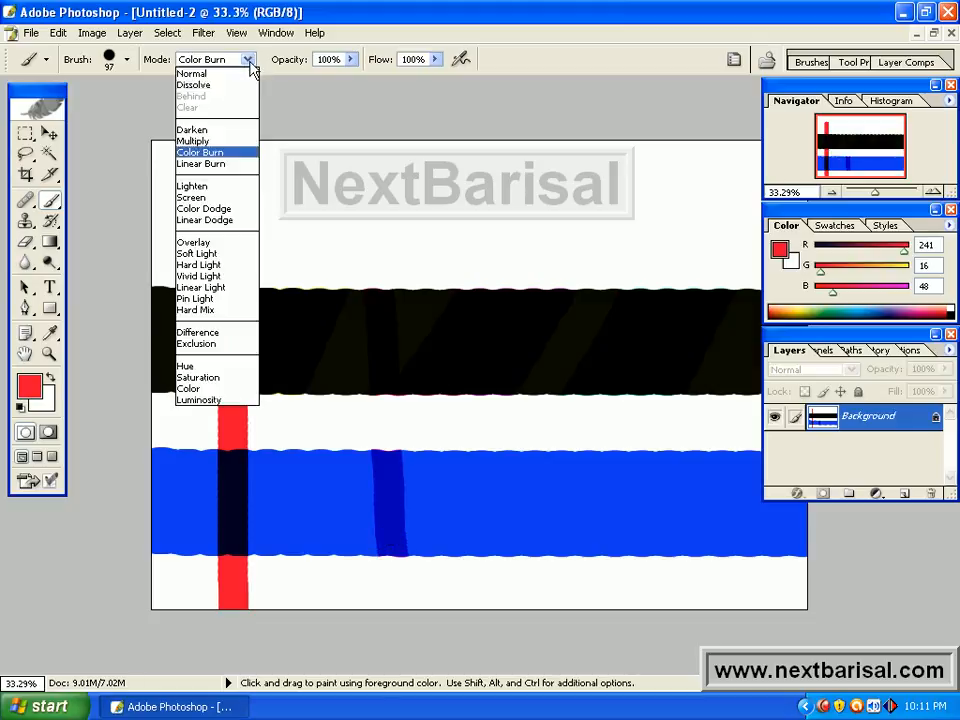
pyautogui.click(227, 193)
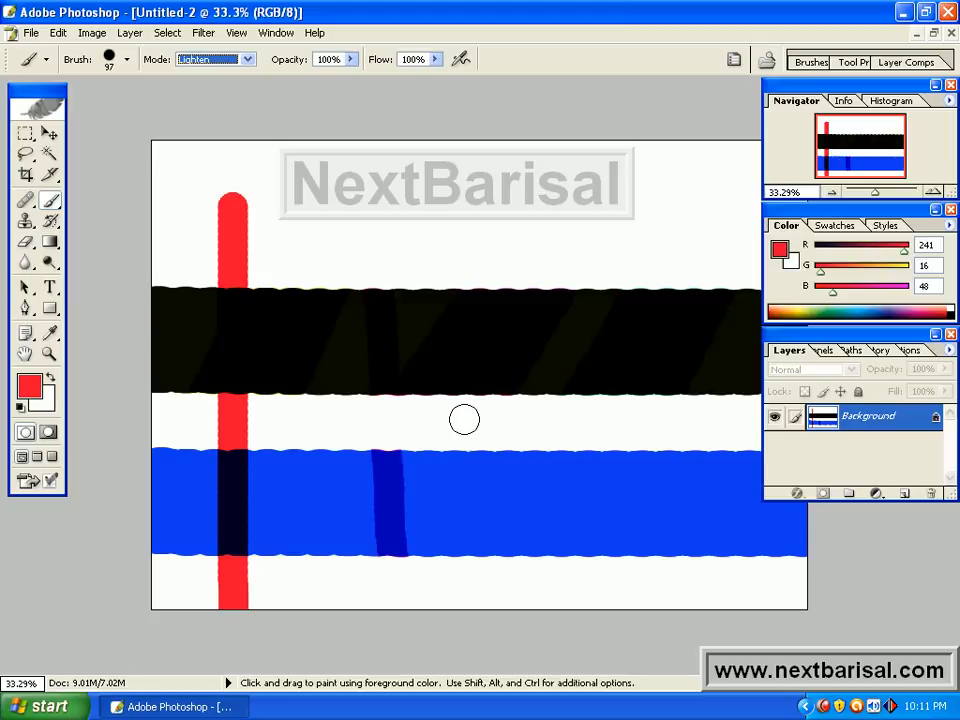
pyautogui.moveTo(508, 236); pyautogui.dragTo(514, 626)
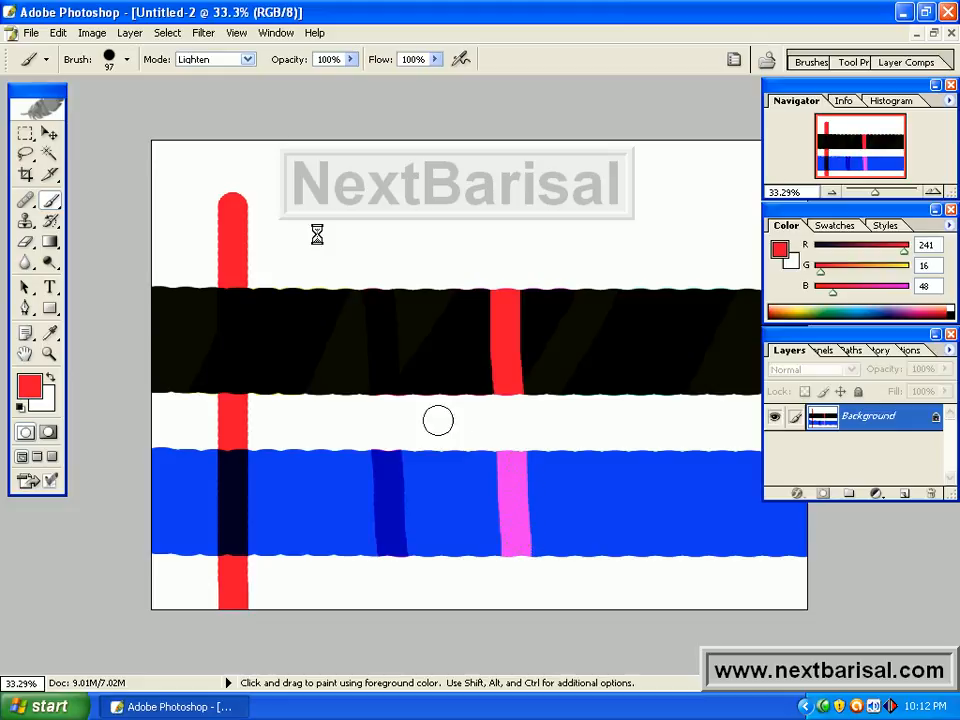
# Step: Switch the brush mode to Screen and paint three red strokes: one across both bars and two shorter ones from the black bar down through the blue
pyautogui.click(247, 61)
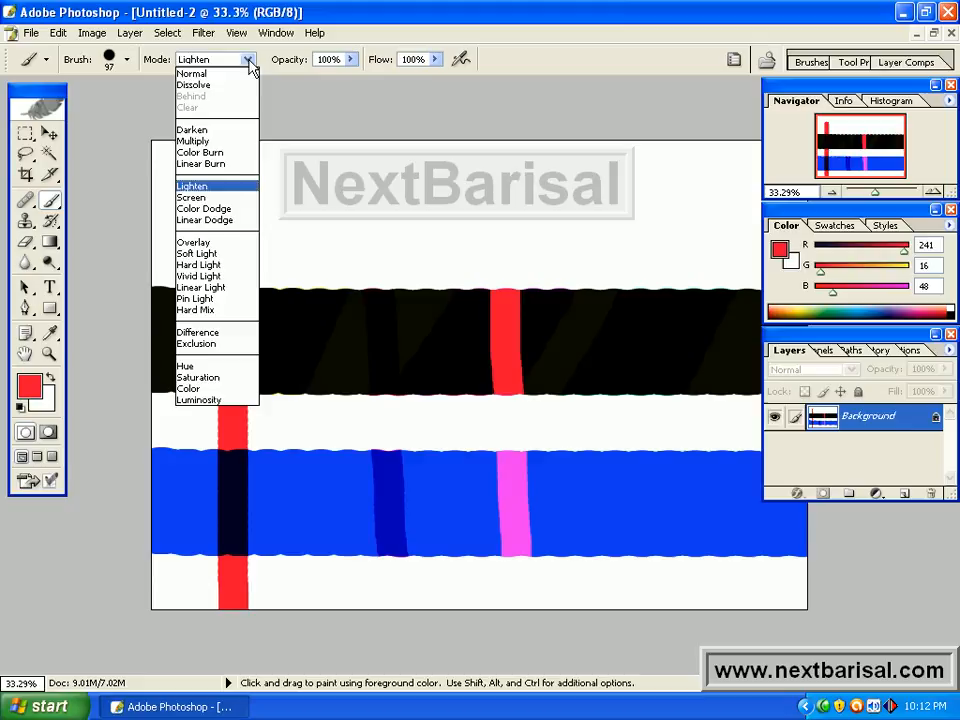
pyautogui.click(222, 198)
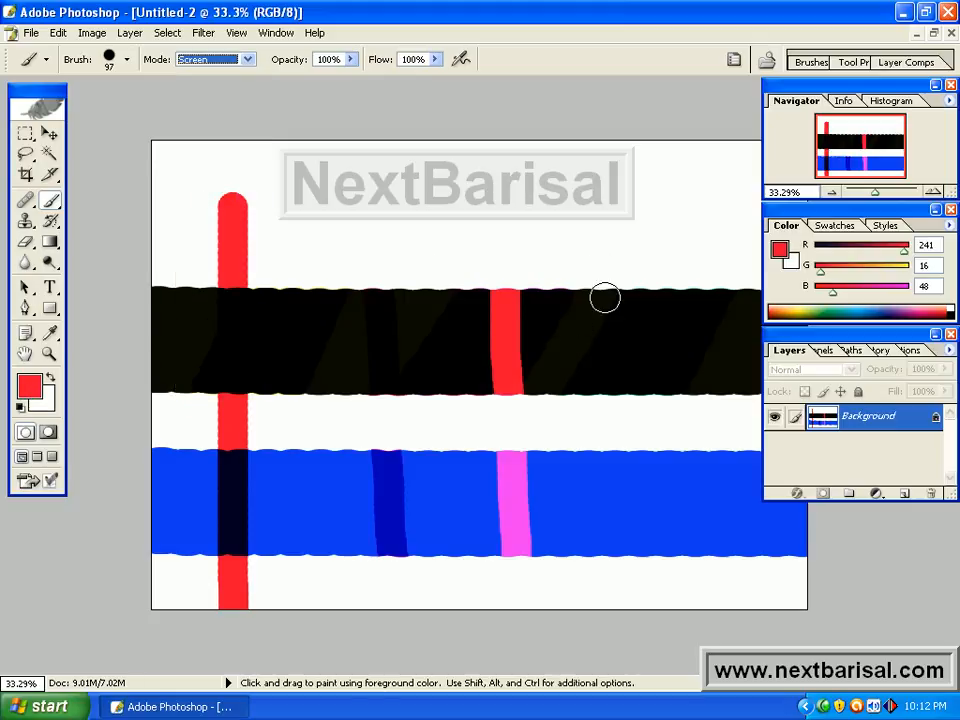
pyautogui.moveTo(594, 290); pyautogui.dragTo(580, 555)
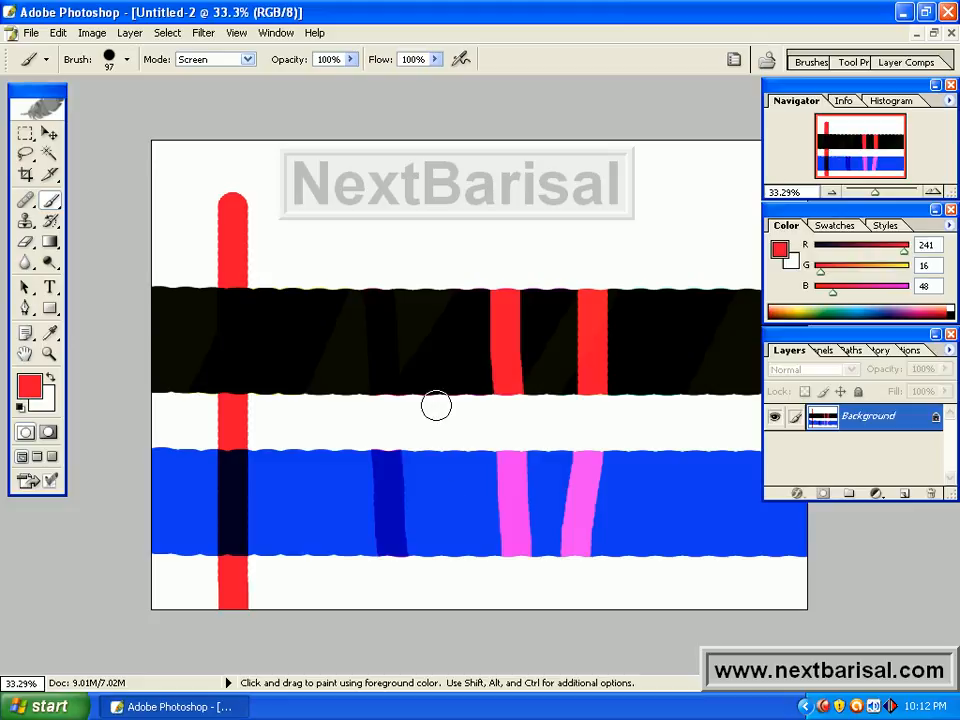
pyautogui.moveTo(437, 395); pyautogui.dragTo(440, 462)
pyautogui.moveTo(453, 530); pyautogui.dragTo(456, 617)
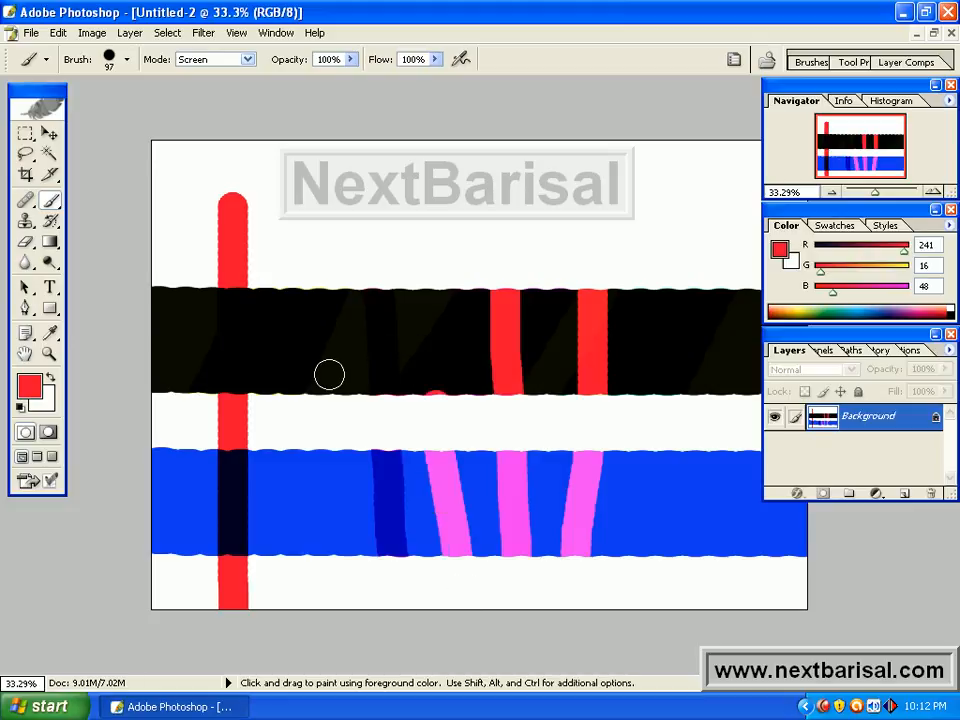
pyautogui.moveTo(345, 369); pyautogui.dragTo(343, 574)
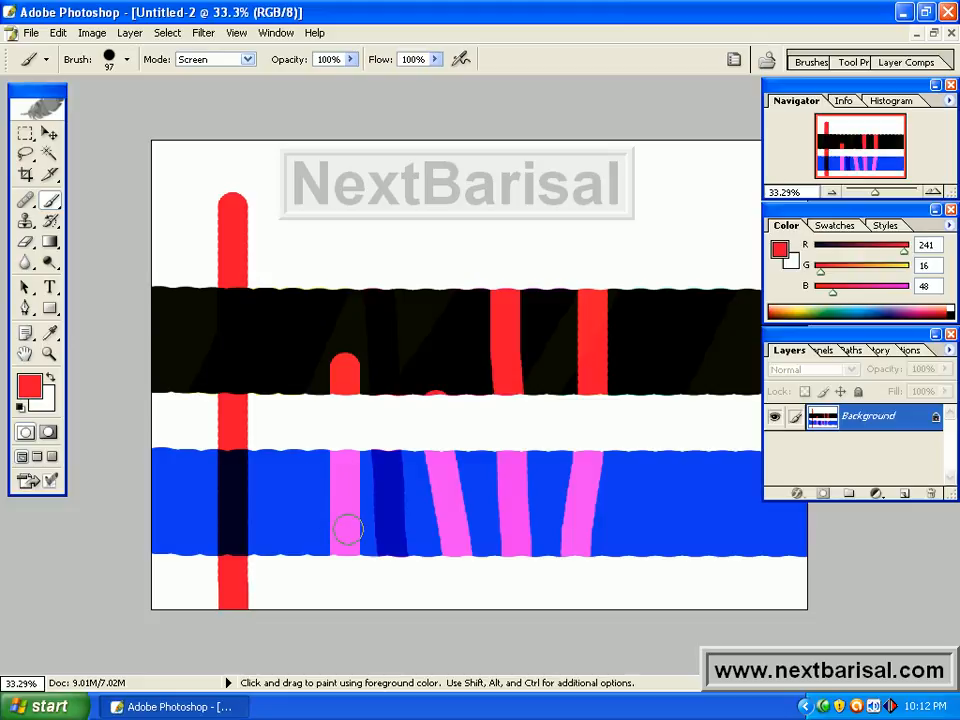
# Step: Switch the brush mode to Color Dodge and paint two vertical red strokes across both bars, one right of the Screen strokes and one near the center-left
pyautogui.click(249, 64)
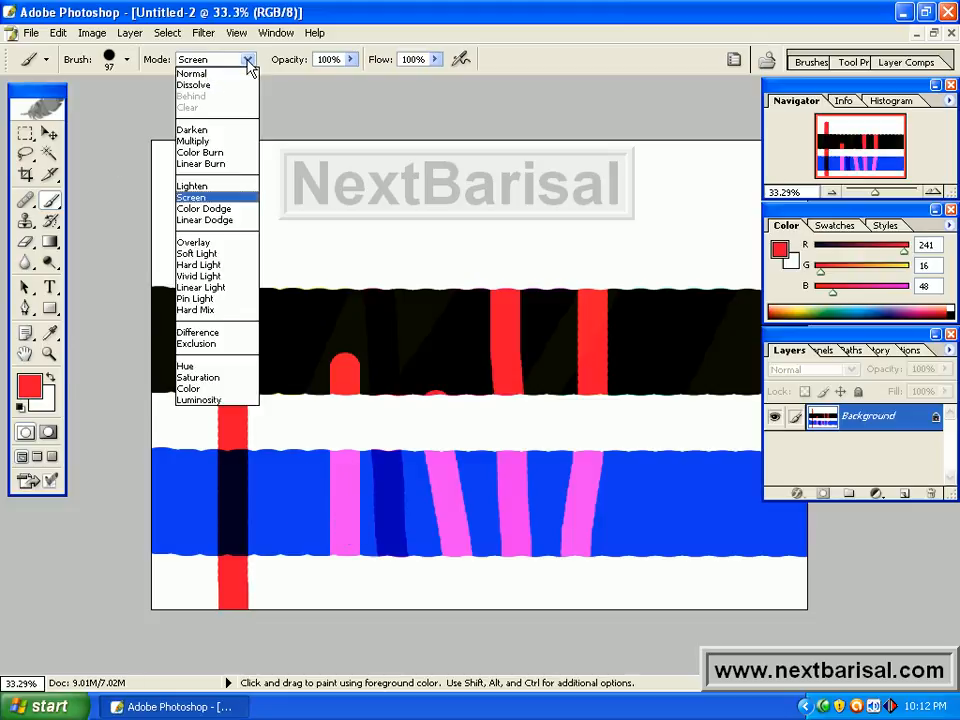
pyautogui.click(219, 210)
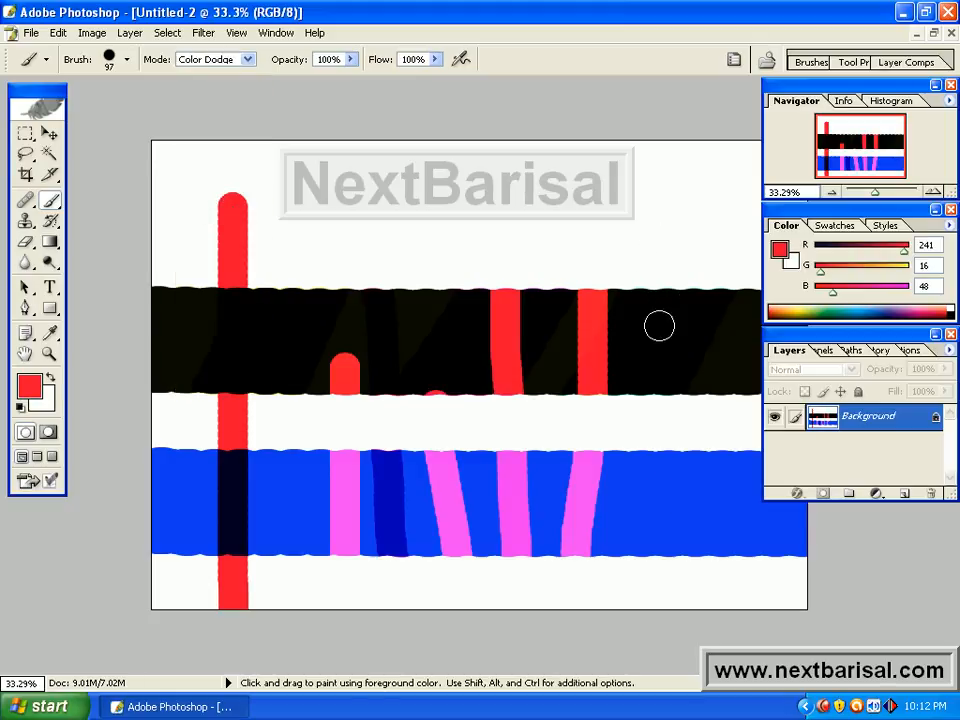
pyautogui.moveTo(658, 270); pyautogui.dragTo(658, 621)
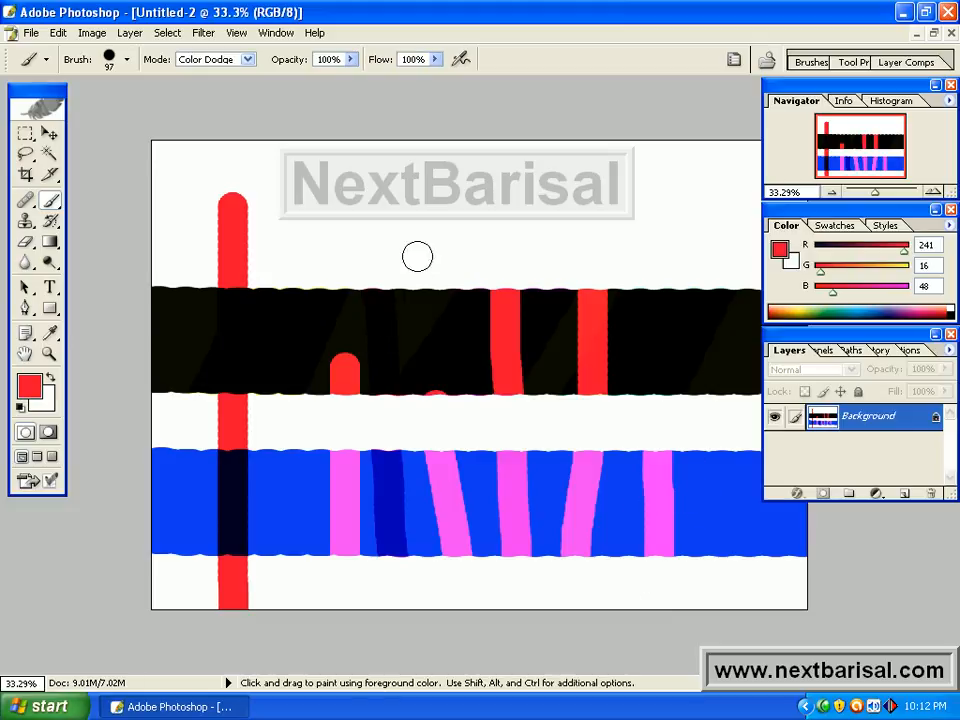
pyautogui.moveTo(418, 257); pyautogui.dragTo(422, 572)
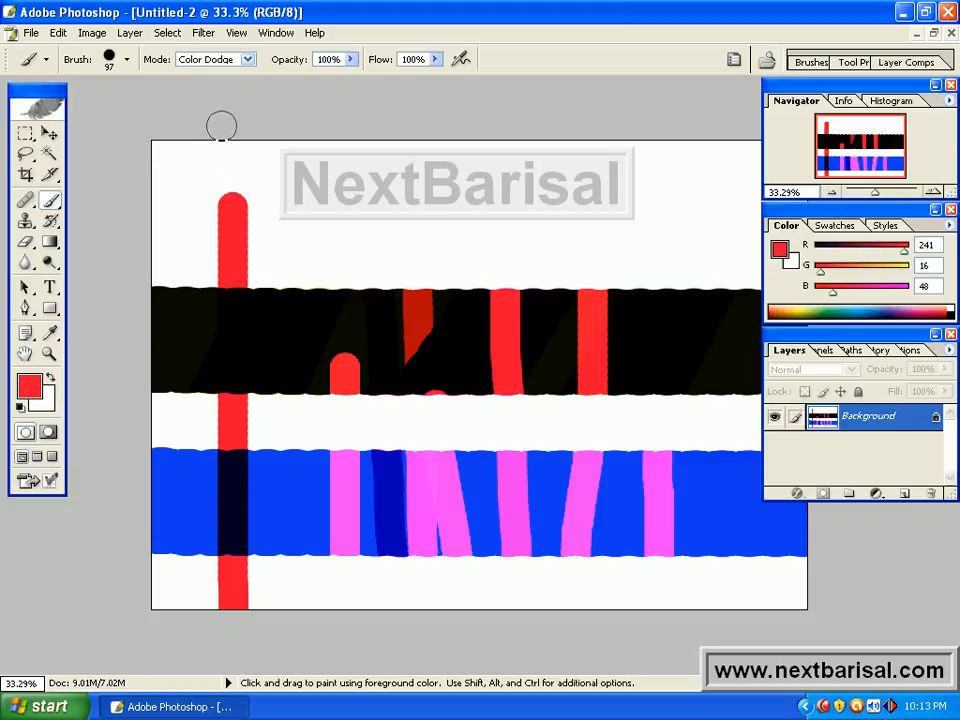
# Step: Switch the brush mode to Linear Dodge and paint a vertical red stroke across both bars near the canvas's right end
pyautogui.click(247, 61)
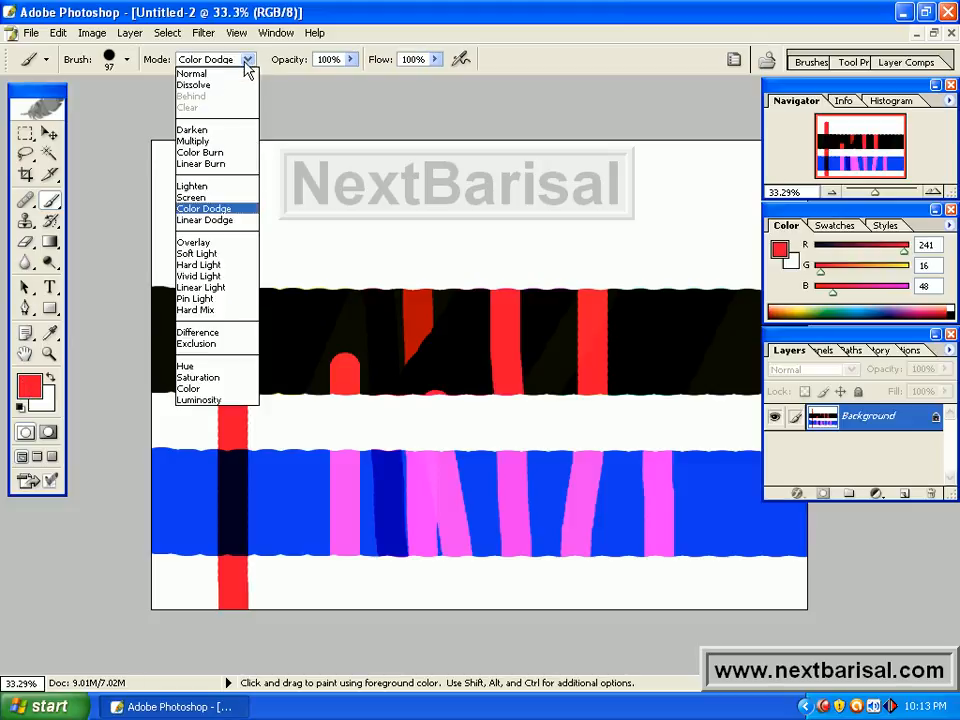
pyautogui.click(222, 220)
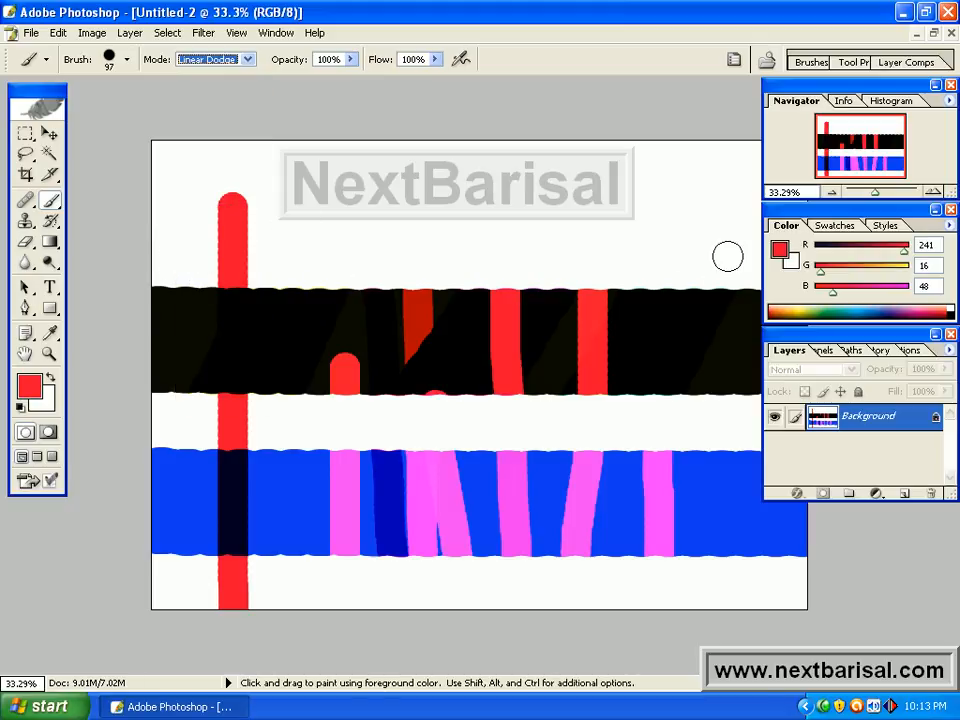
pyautogui.moveTo(726, 258); pyautogui.dragTo(724, 606)
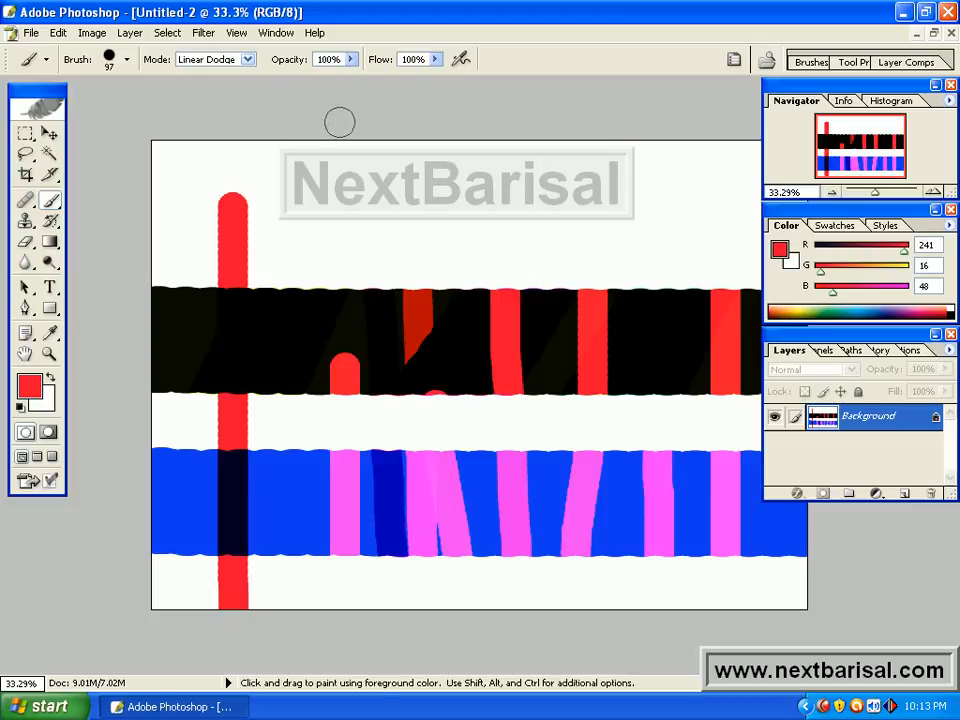
# Step: Switch the brush mode to Overlay and paint repeated vertical red strokes beside the leftmost full-length stroke and between the two rightmost strokes
pyautogui.click(246, 60)
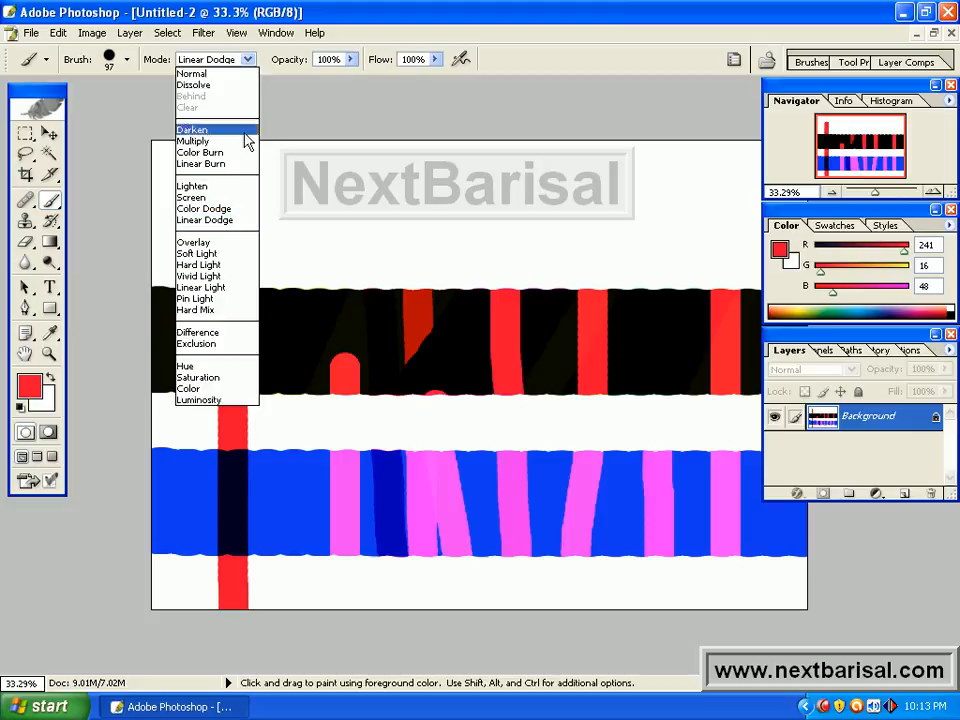
pyautogui.click(248, 252)
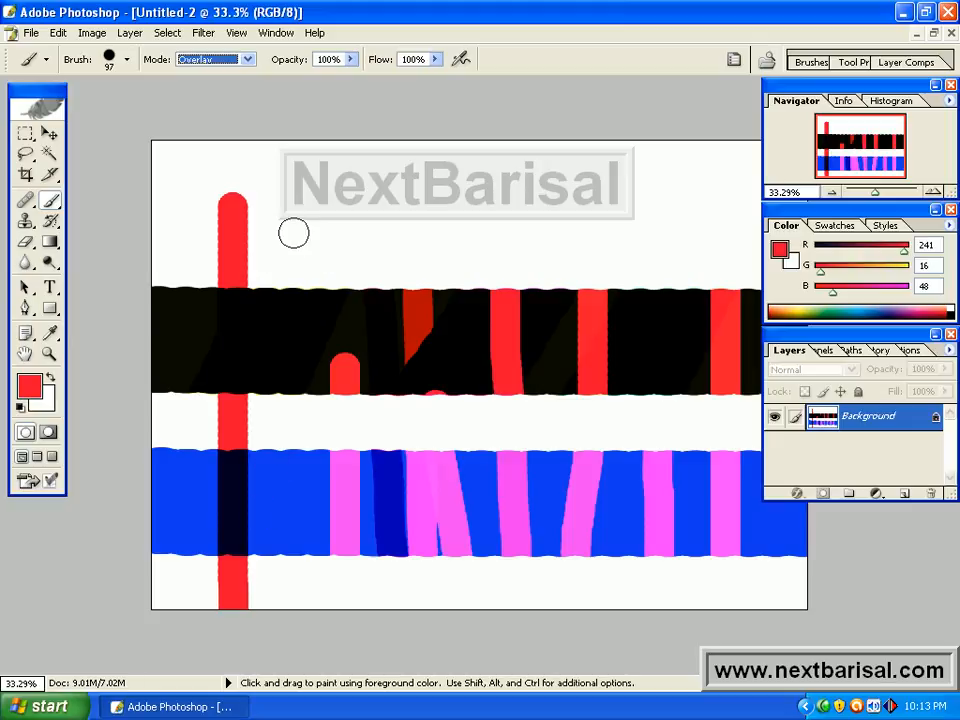
pyautogui.moveTo(294, 281); pyautogui.dragTo(294, 624)
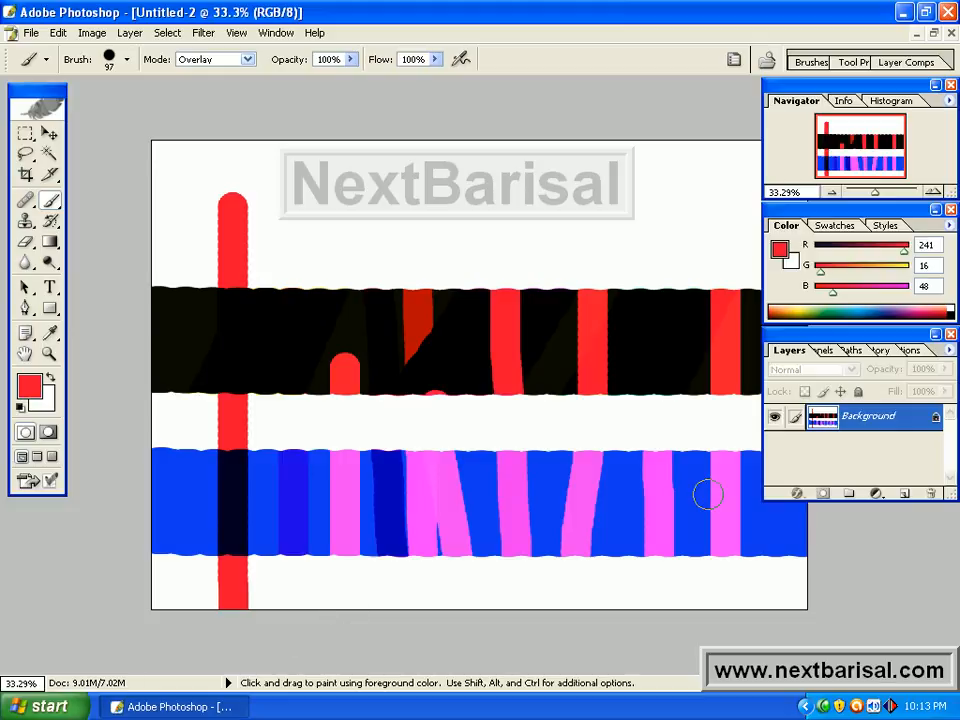
pyautogui.moveTo(686, 240); pyautogui.dragTo(695, 637)
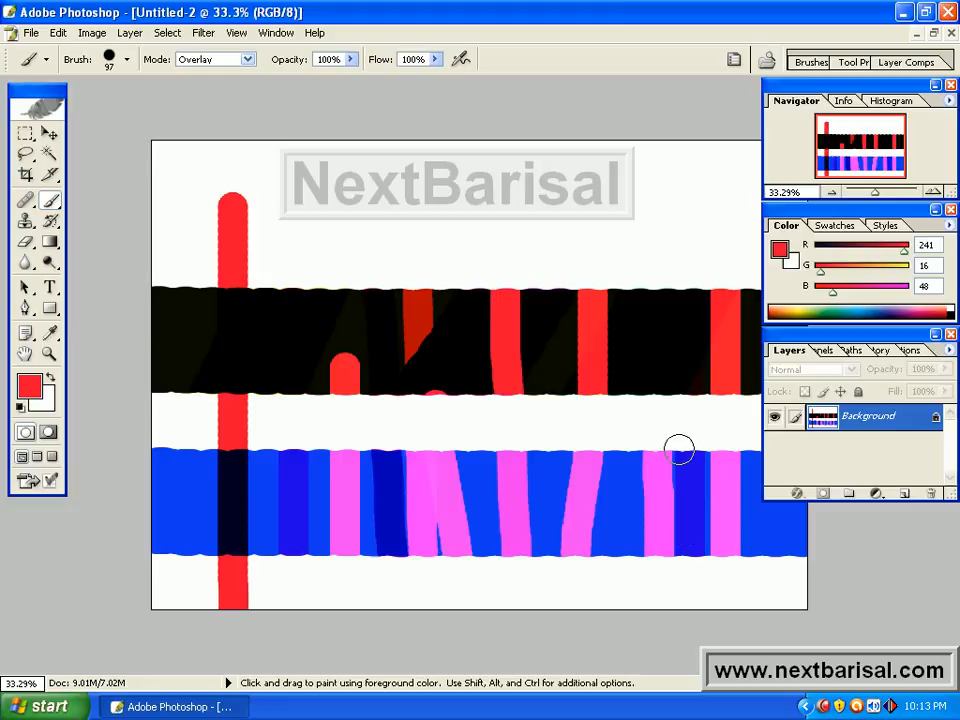
pyautogui.moveTo(700, 381); pyautogui.dragTo(711, 609)
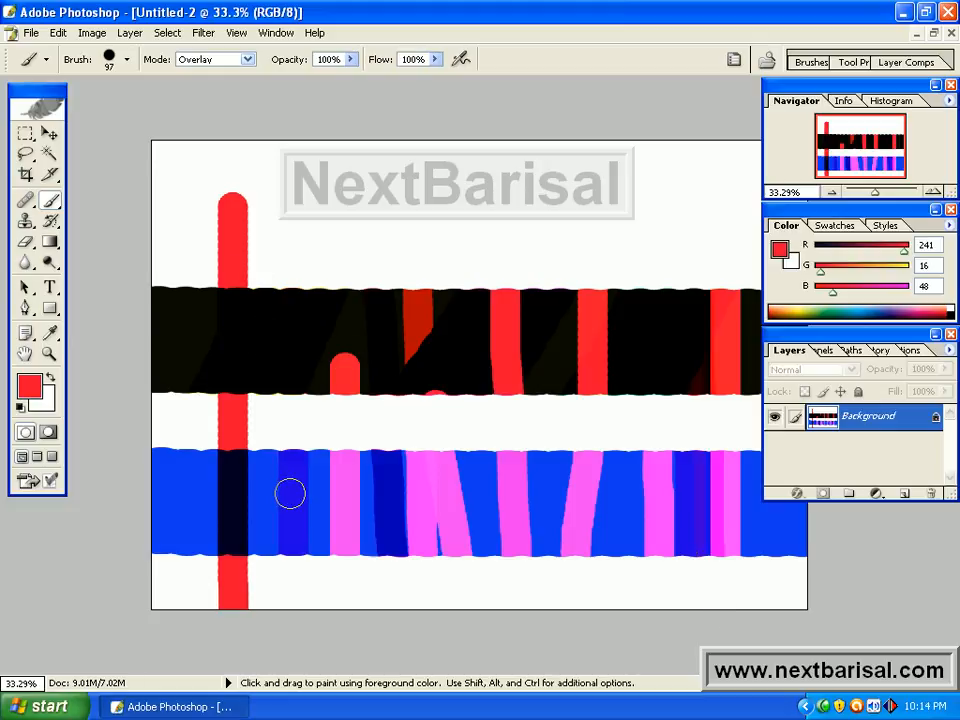
pyautogui.moveTo(293, 540); pyautogui.dragTo(293, 562)
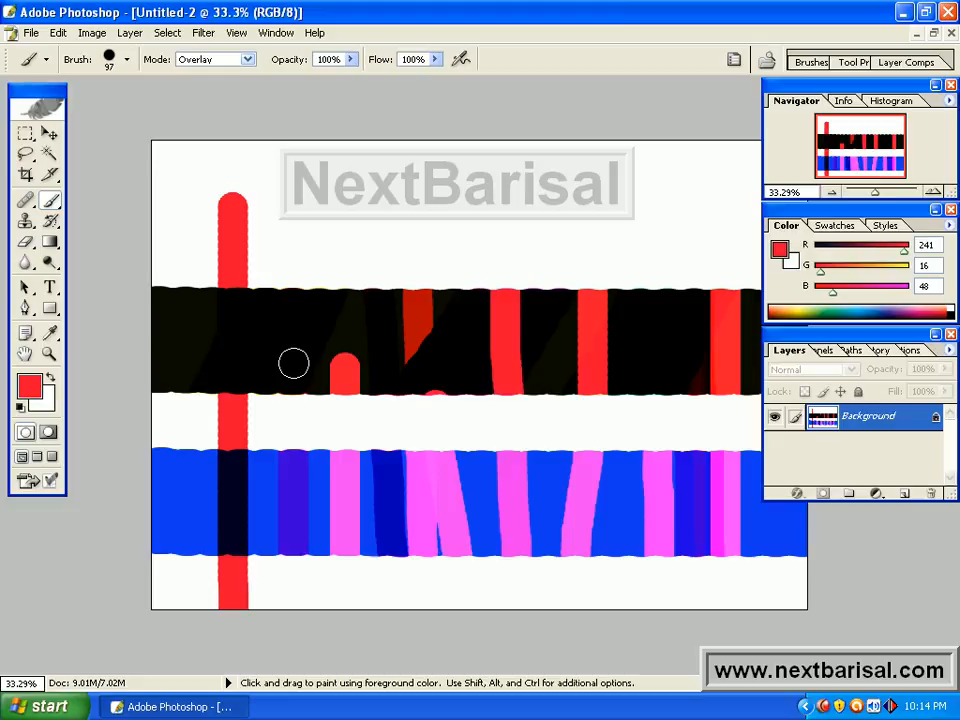
pyautogui.moveTo(293, 363); pyautogui.dragTo(287, 621)
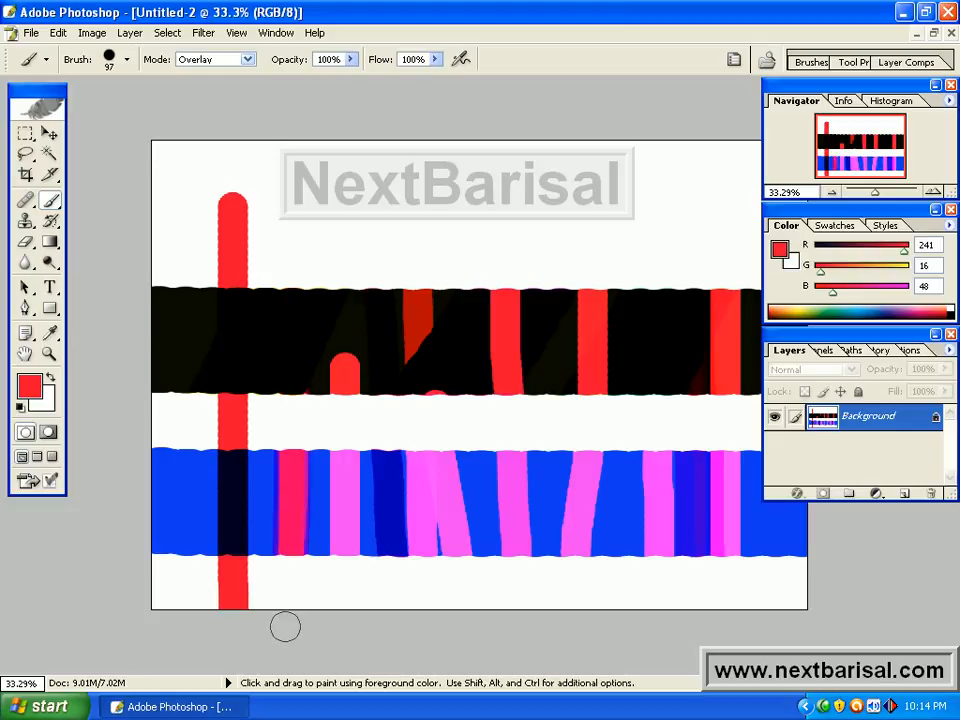
pyautogui.moveTo(284, 625)
pyautogui.mouseDown()
pyautogui.moveTo(305, 418)
pyautogui.moveTo(298, 440)
pyautogui.moveTo(294, 433)
pyautogui.moveTo(295, 650)
pyautogui.moveTo(297, 380)
pyautogui.moveTo(282, 640)
pyautogui.moveTo(298, 422)
pyautogui.moveTo(298, 611)
pyautogui.mouseUp()
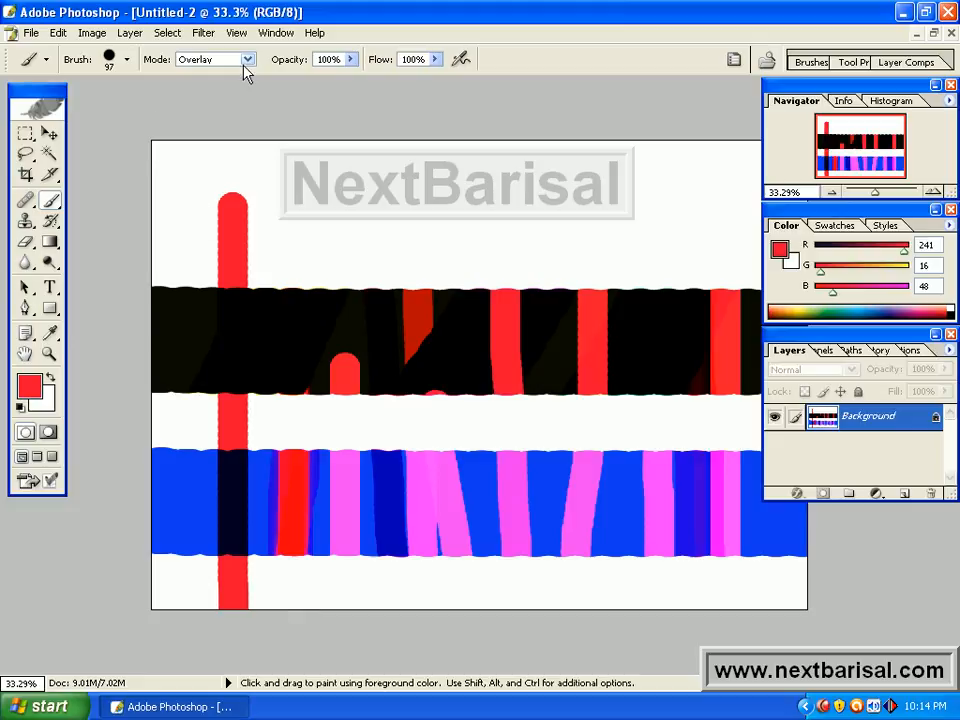
# Step: Close the painted document without saving and create a new blank 7 x 5 inch RGB document at 300 pixels/inch with a white background
pyautogui.click(951, 33)
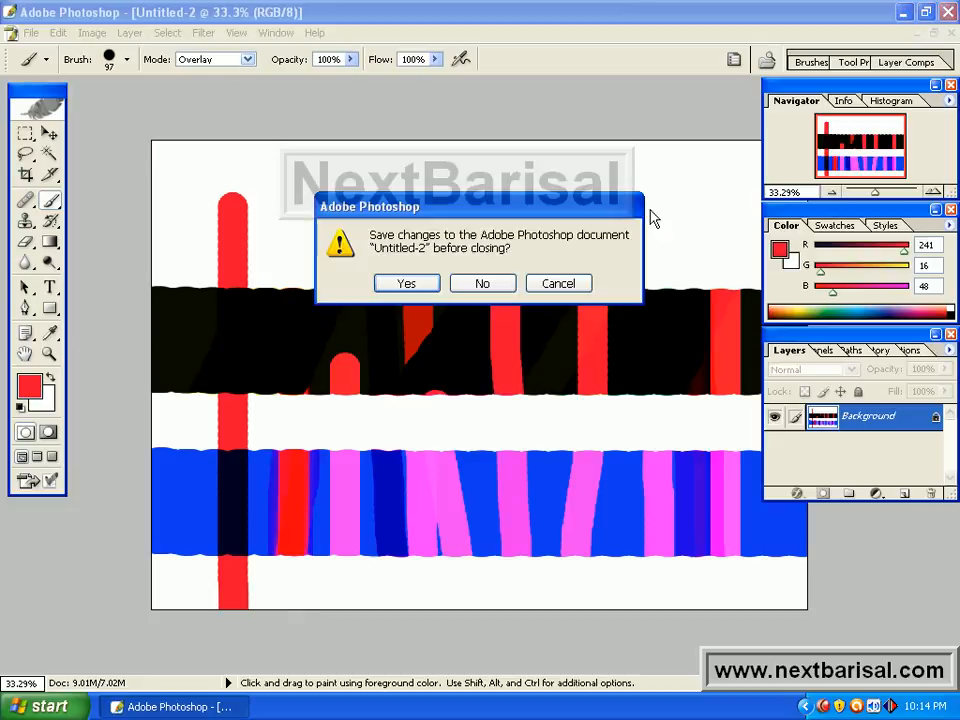
pyautogui.click(501, 284)
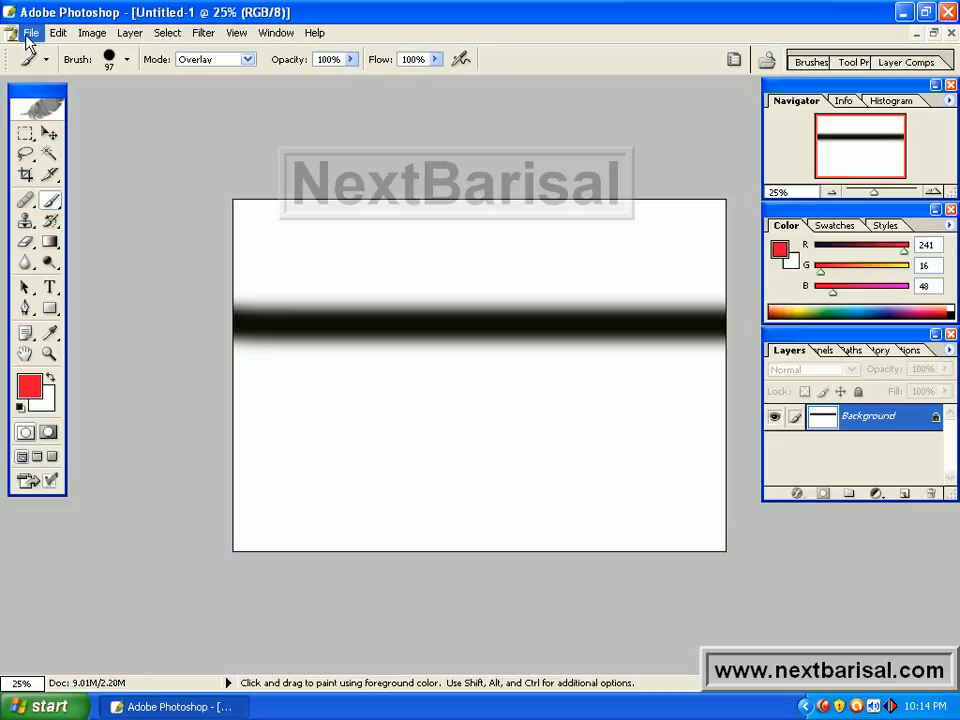
pyautogui.click(30, 35)
pyautogui.click(50, 52)
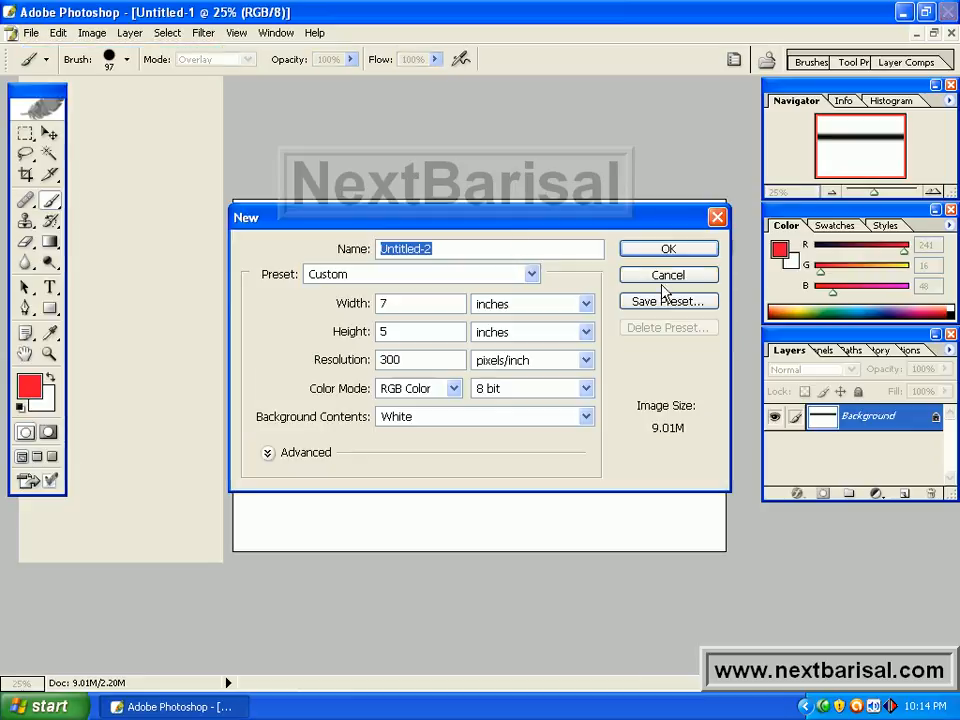
pyautogui.click(664, 250)
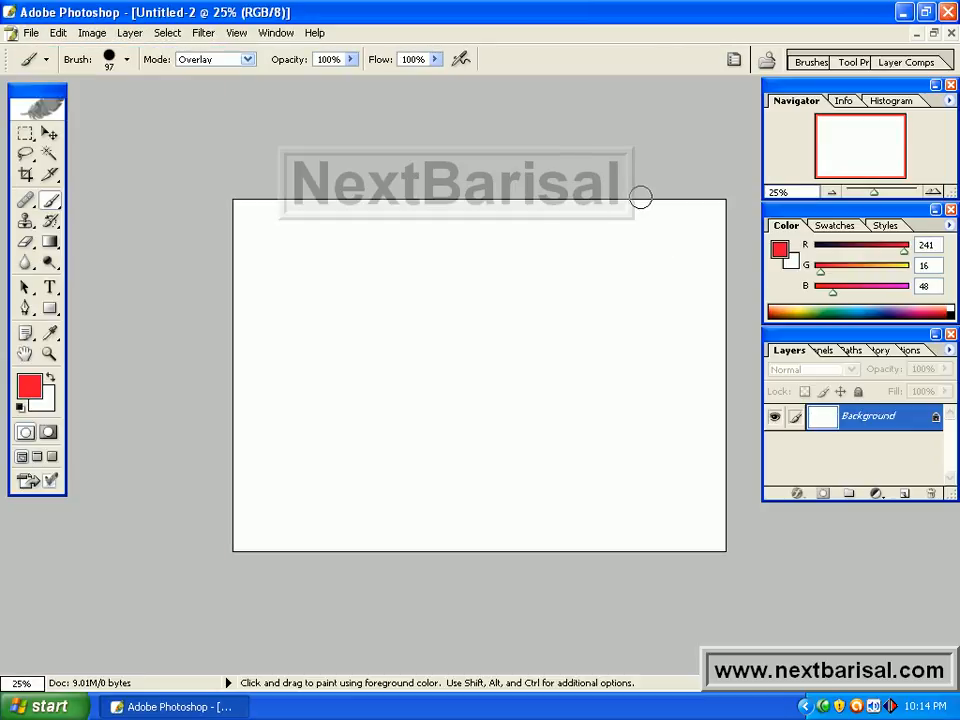
# Step: Switch the brush mode to Normal and paint a horizontal red bar across the upper part of the blank canvas
pyautogui.click(248, 59)
pyautogui.click(250, 74)
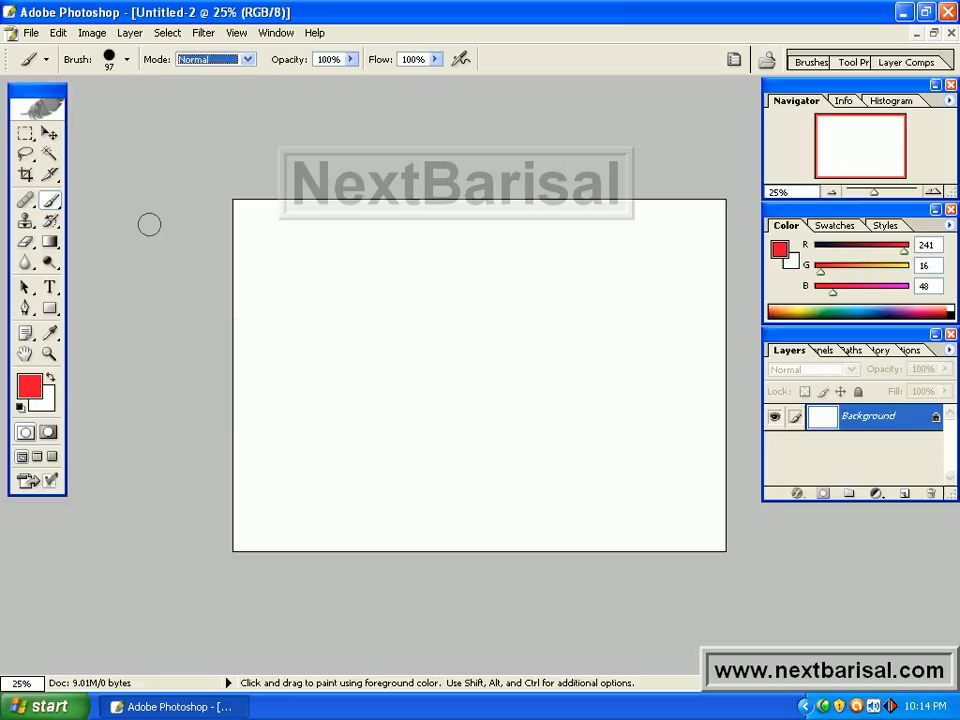
pyautogui.moveTo(197, 279); pyautogui.dragTo(741, 272)
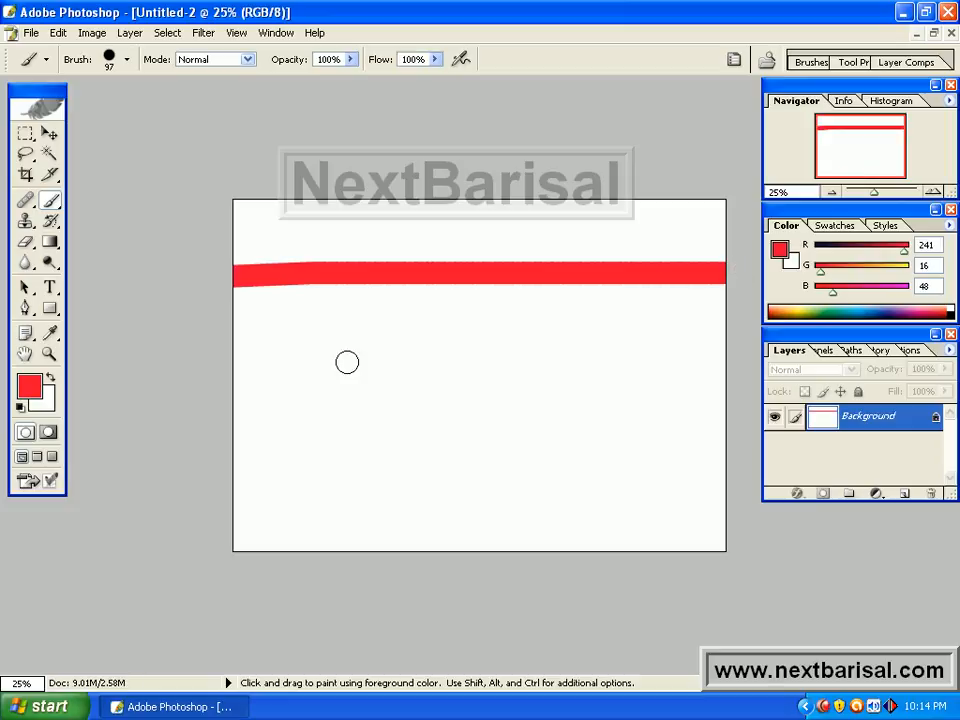
# Step: Set the foreground color to blue 093AC6 and paint a horizontal bar across the canvas below the red one
pyautogui.click(36, 392)
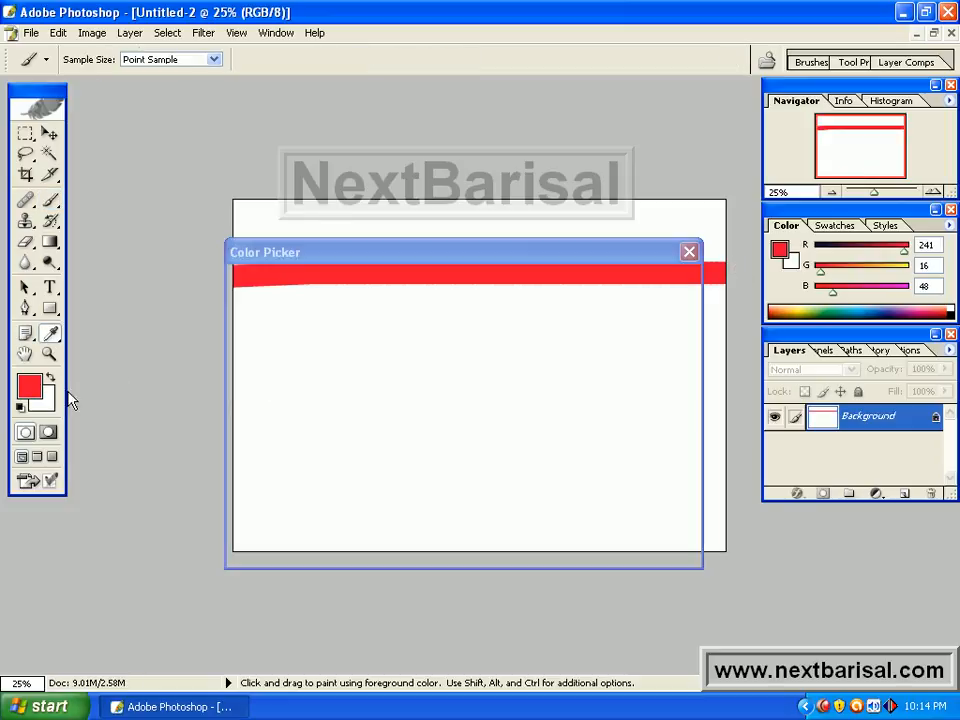
pyautogui.click(500, 386)
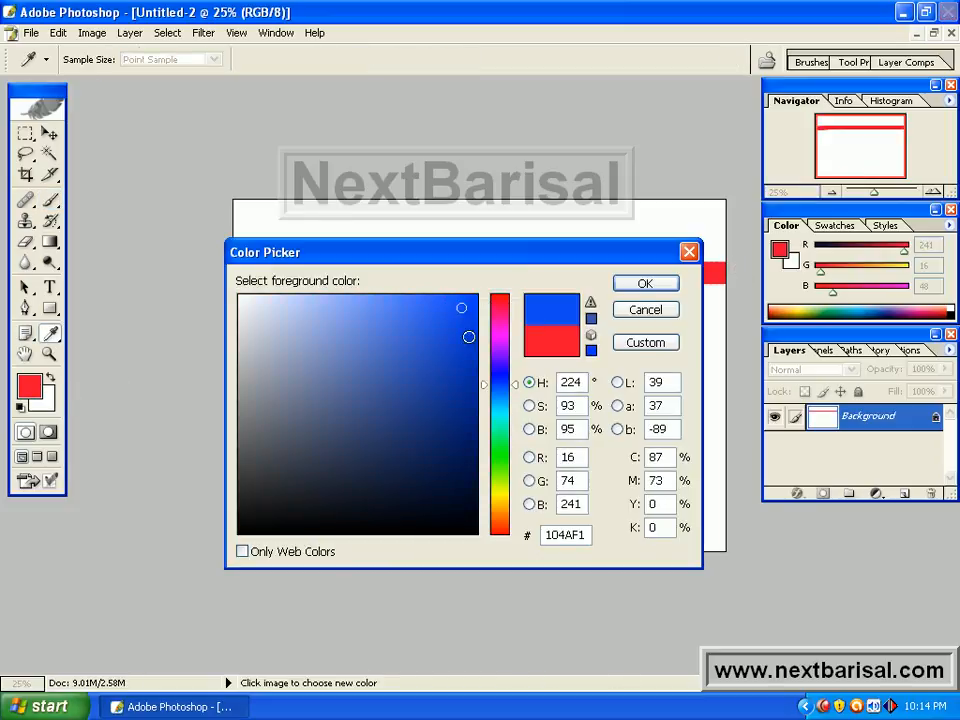
pyautogui.click(467, 347)
pyautogui.click(640, 285)
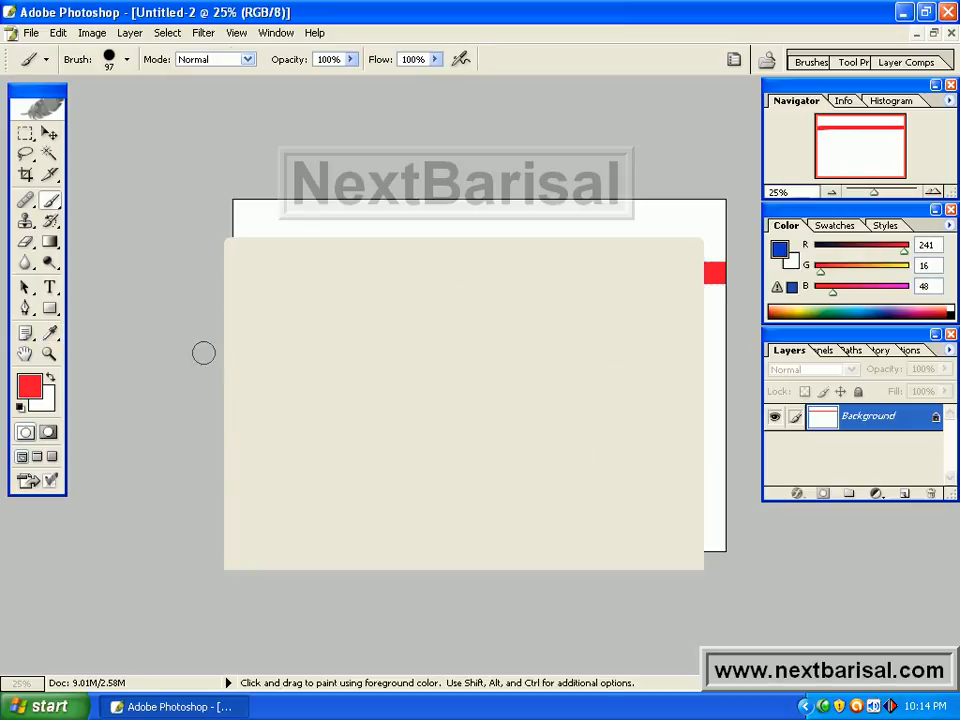
pyautogui.moveTo(199, 347); pyautogui.dragTo(752, 371)
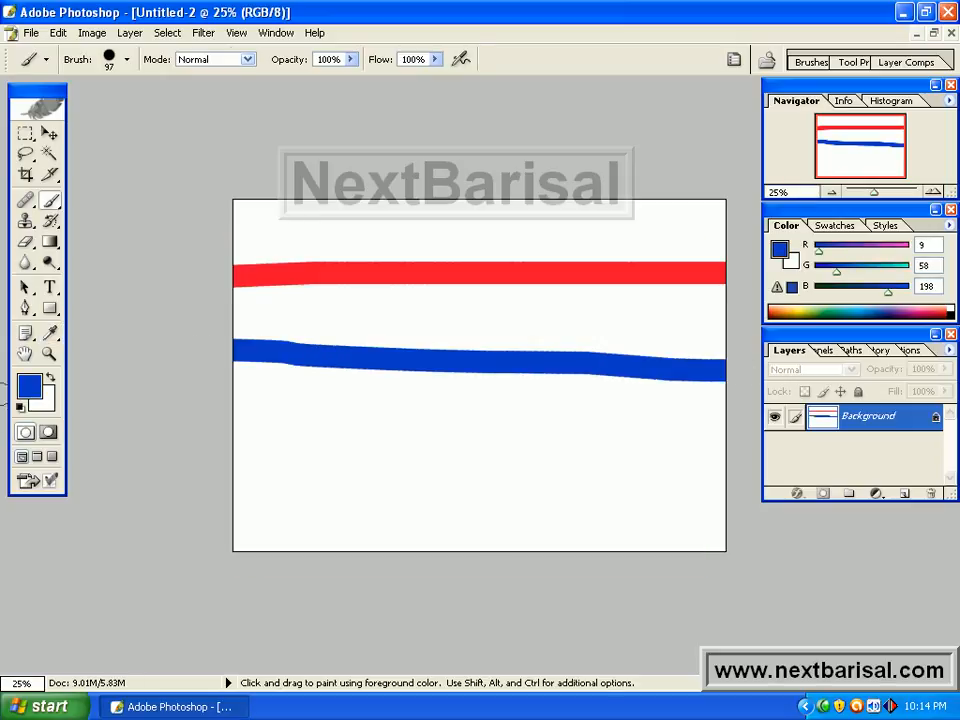
# Step: Set the foreground color to near-black 000104 and paint a horizontal bar across the canvas below the blue one
pyautogui.click(29, 386)
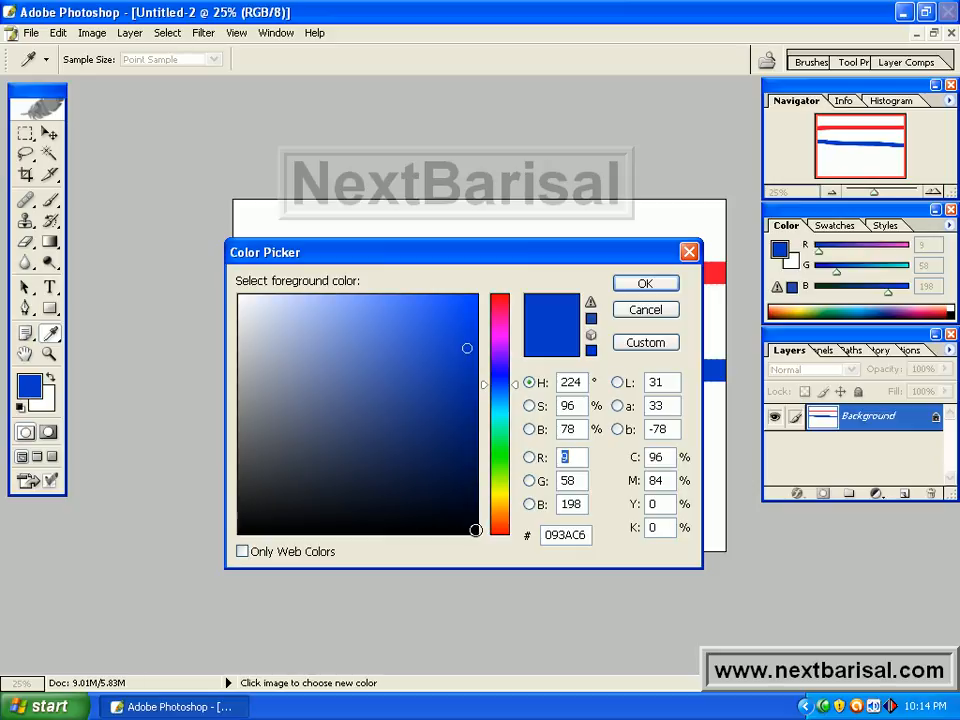
pyautogui.click(473, 530)
pyautogui.click(640, 285)
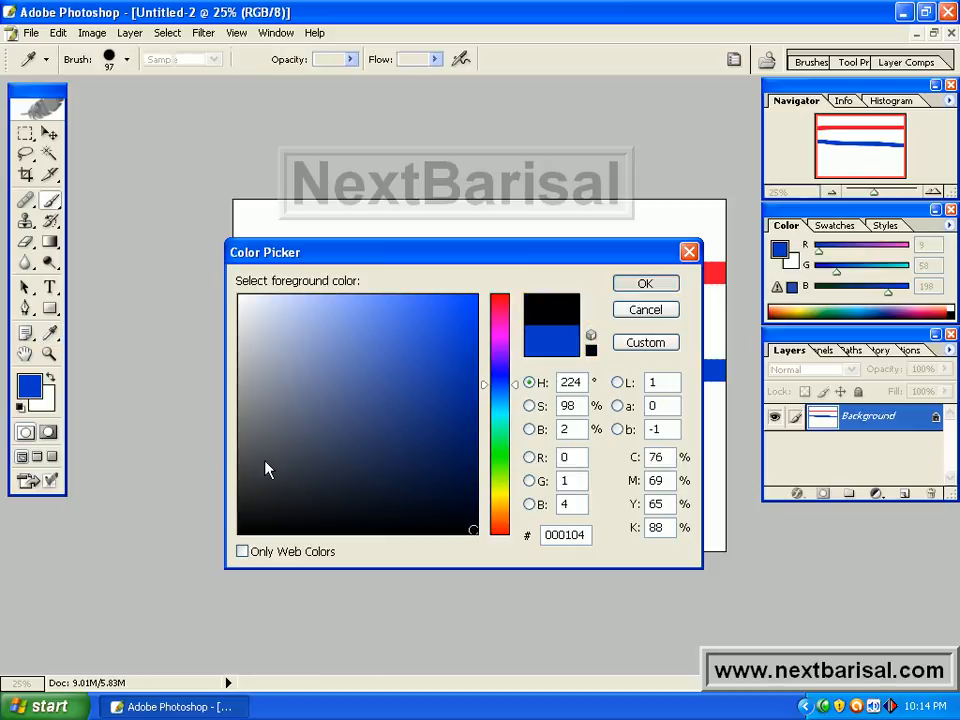
pyautogui.moveTo(156, 461); pyautogui.dragTo(744, 457)
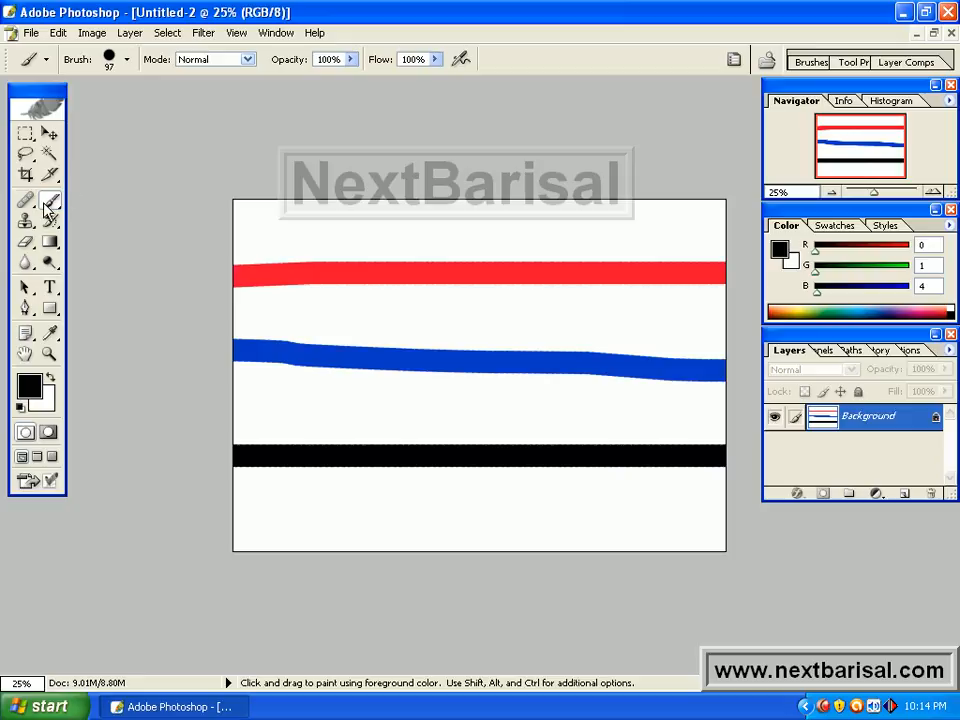
# Step: Paint a vertical green (14E275) stroke in Soft Light mode across all three bars near the canvas's left edge
pyautogui.click(248, 62)
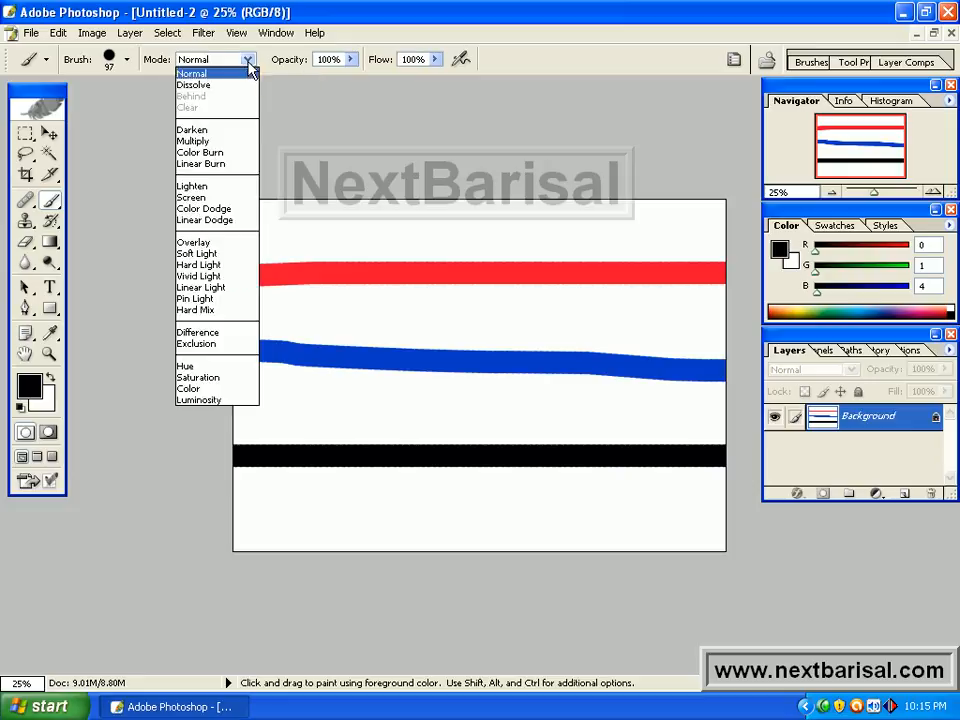
pyautogui.click(210, 255)
pyautogui.click(30, 386)
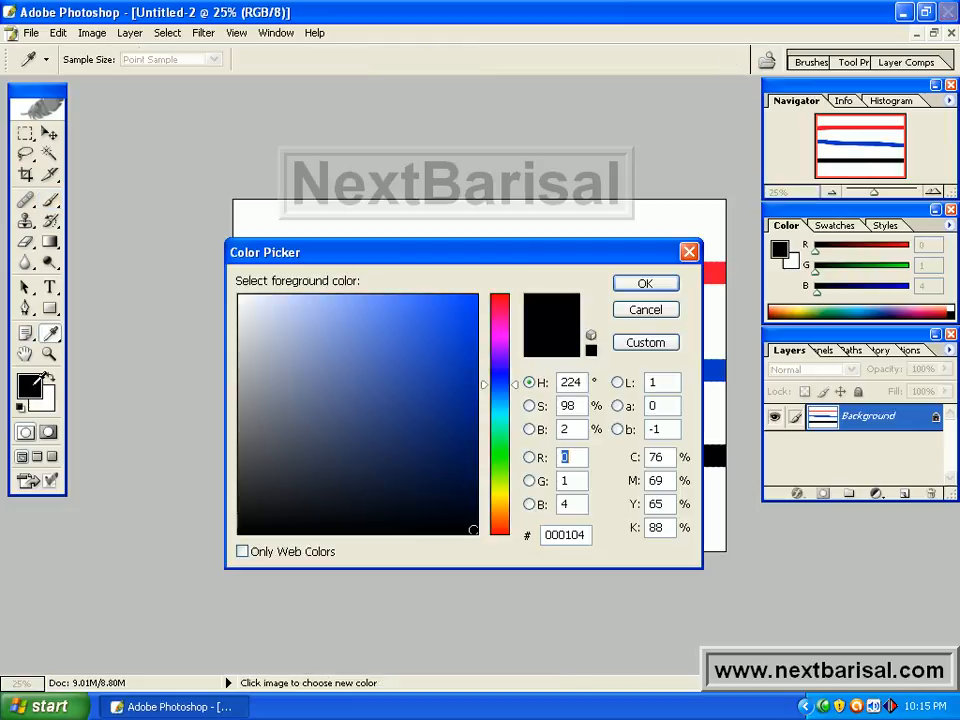
pyautogui.click(502, 437)
pyautogui.click(456, 321)
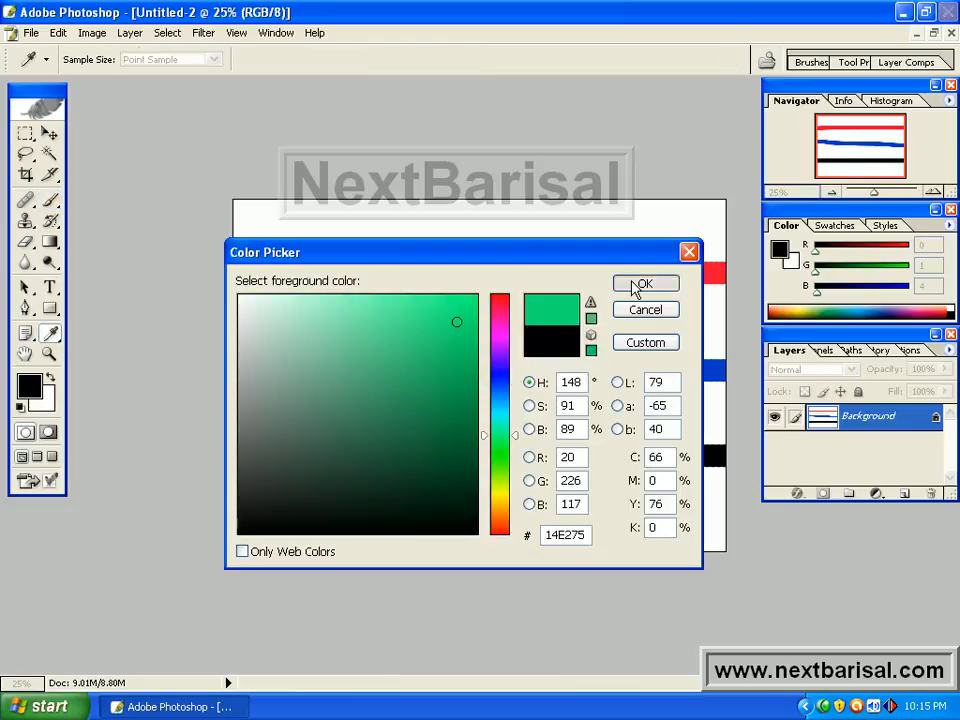
pyautogui.click(640, 284)
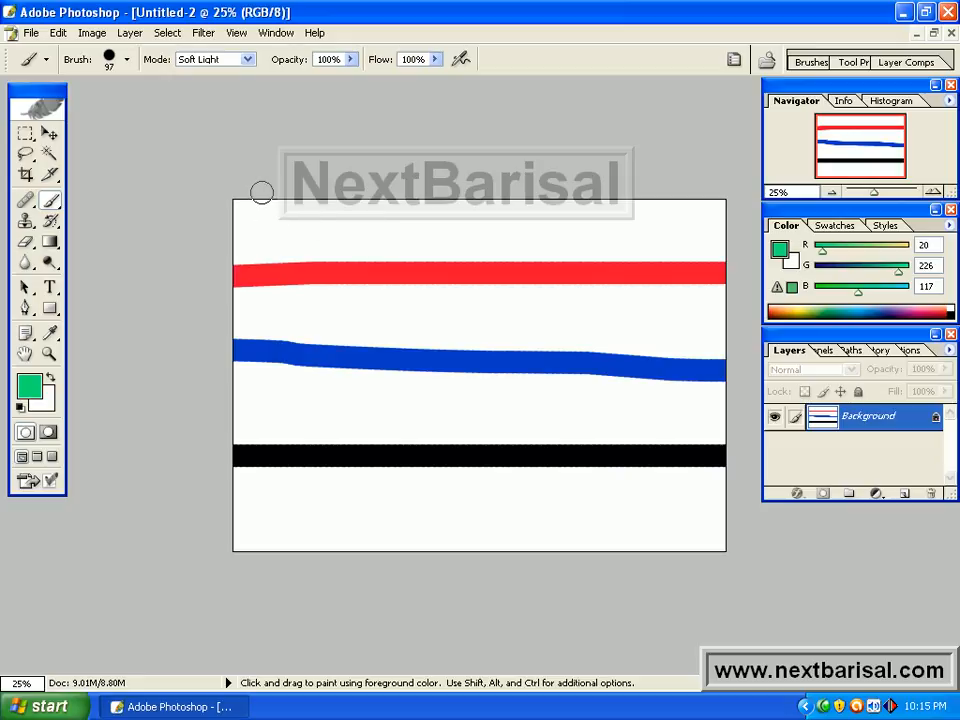
pyautogui.moveTo(262, 192); pyautogui.dragTo(267, 568)
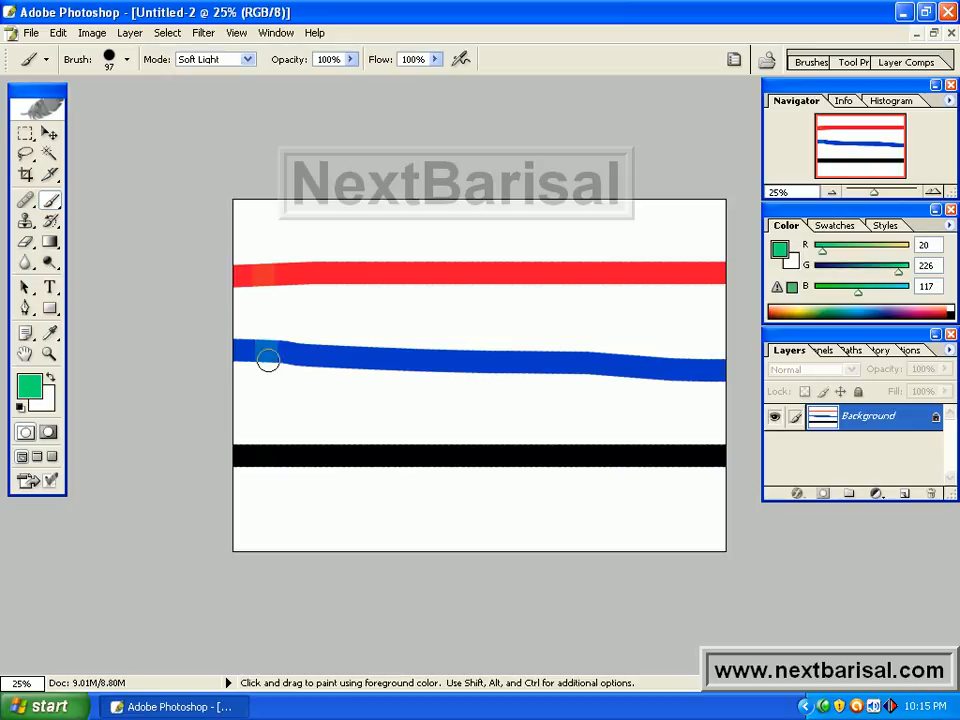
# Step: Set the brush mode to Hard Light and paint a vertical green stroke across all three bars in the left part of the canvas
pyautogui.hotkey('ctrl', '0')
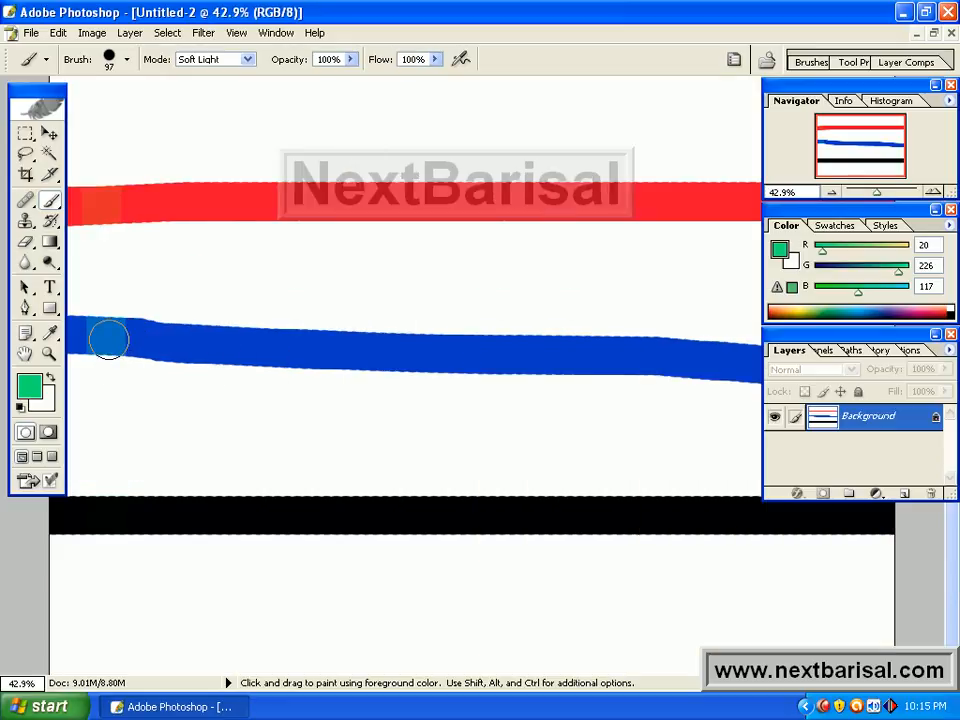
pyautogui.click(247, 59)
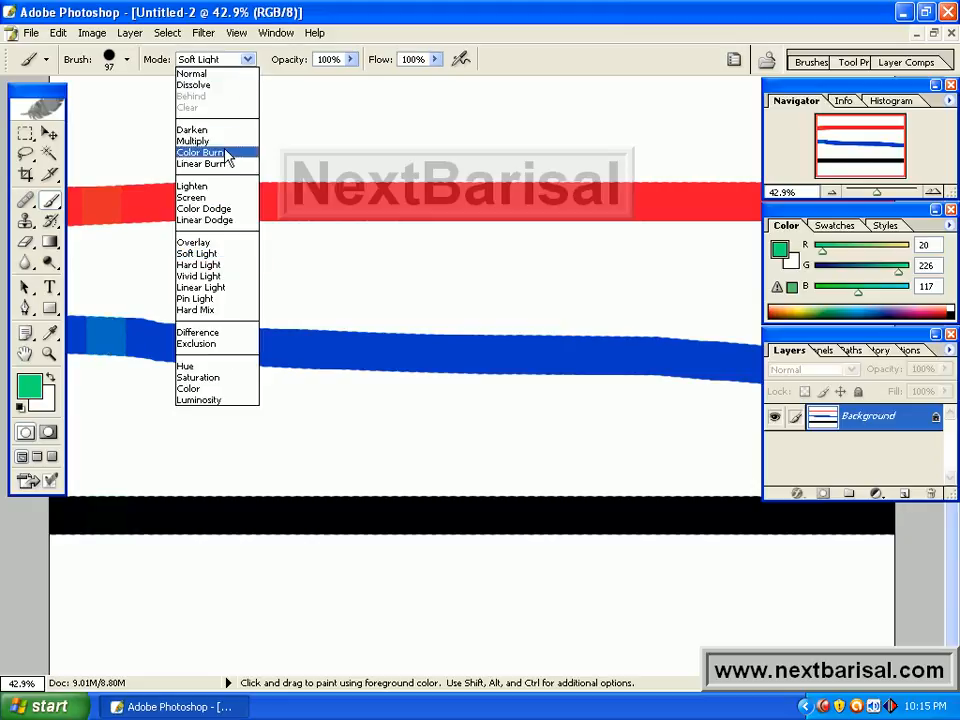
pyautogui.click(212, 266)
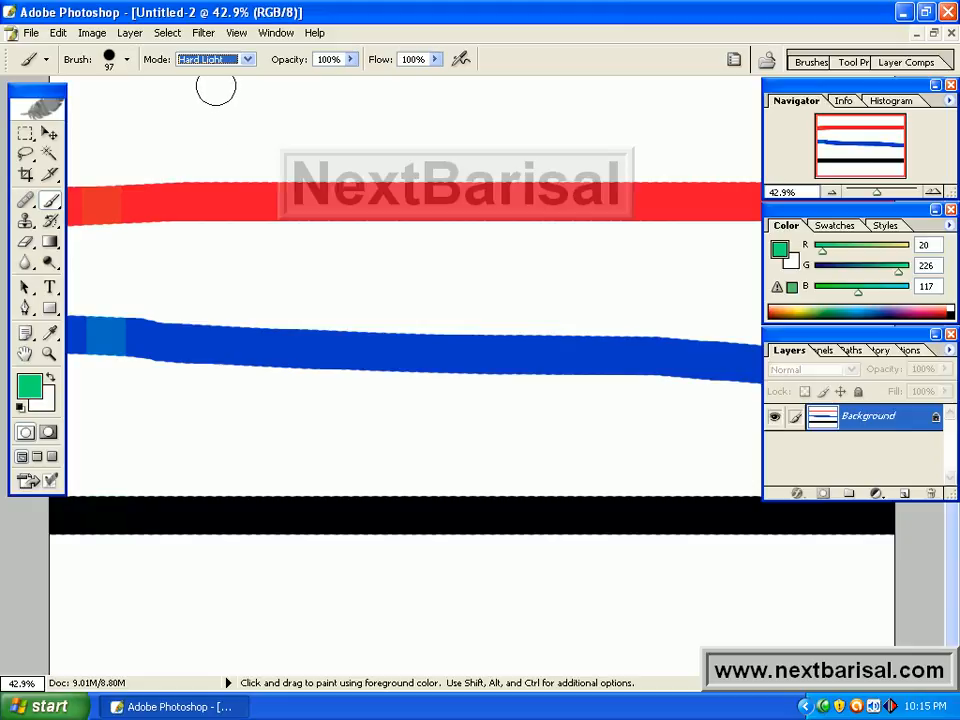
pyautogui.moveTo(213, 92)
pyautogui.mouseDown()
pyautogui.moveTo(206, 536)
pyautogui.moveTo(186, 675)
pyautogui.mouseUp()
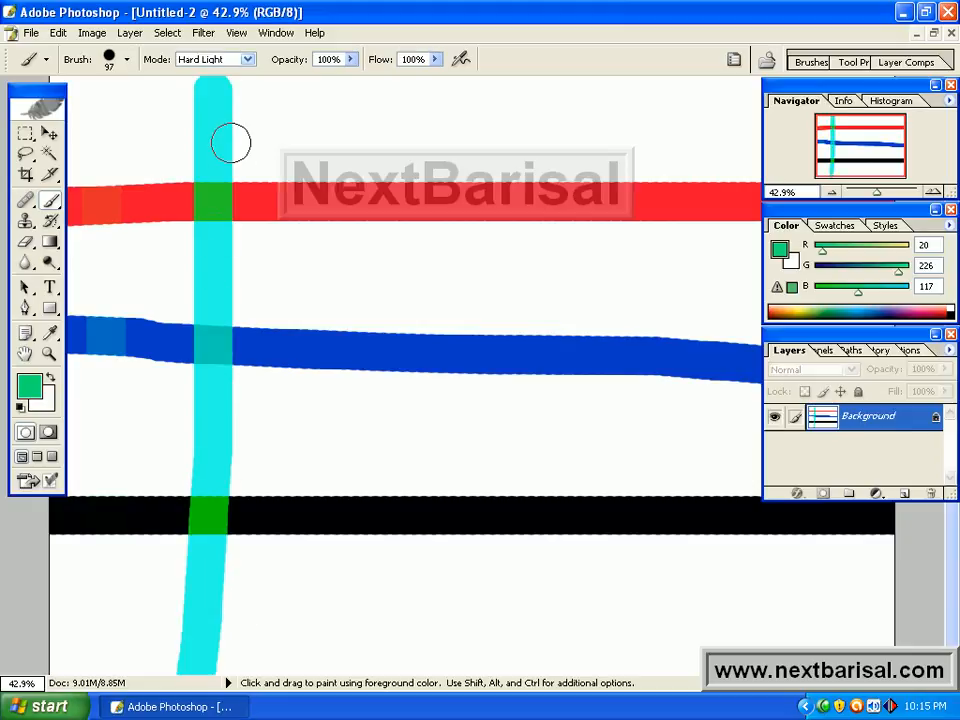
pyautogui.click(246, 62)
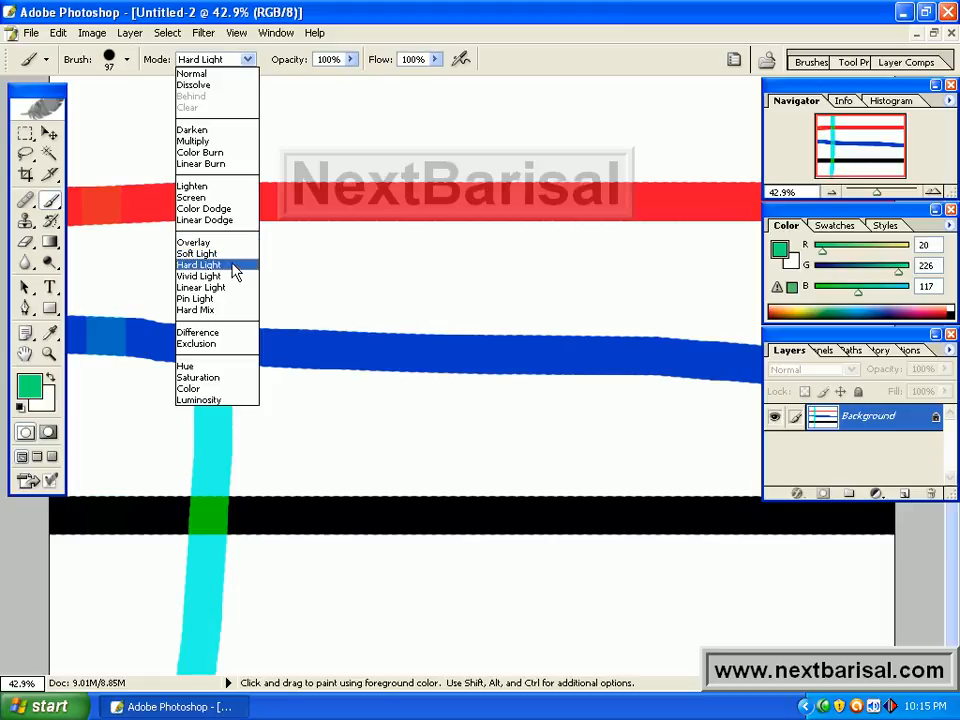
pyautogui.click(303, 128)
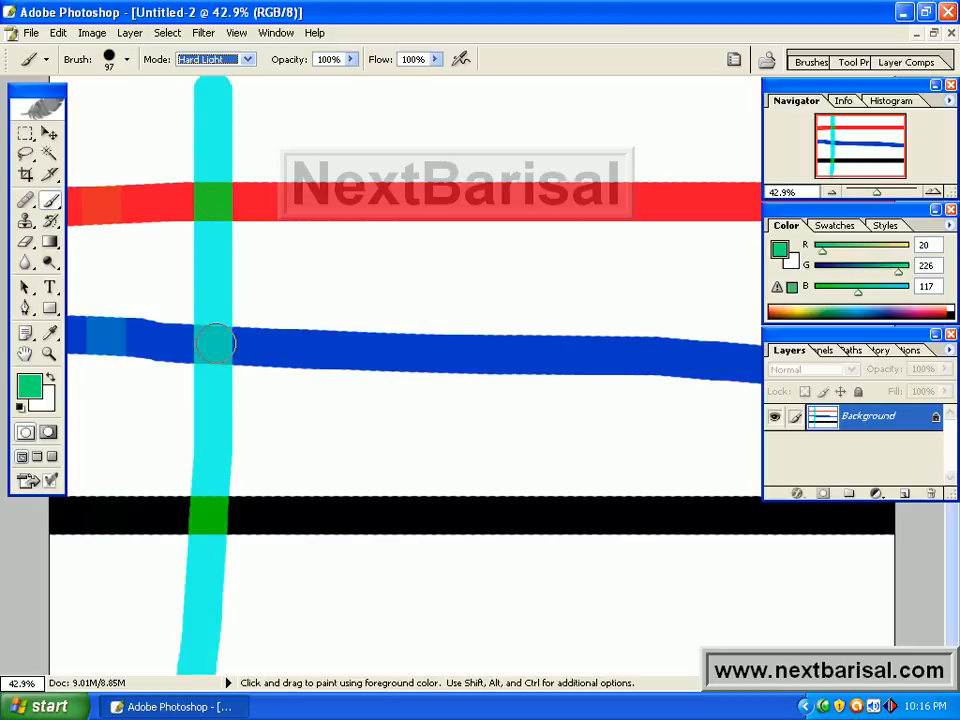
# Step: Set the brush mode to Vivid Light and paint a vertical green stroke across the three bars, just right of the Hard Light stroke
pyautogui.click(246, 62)
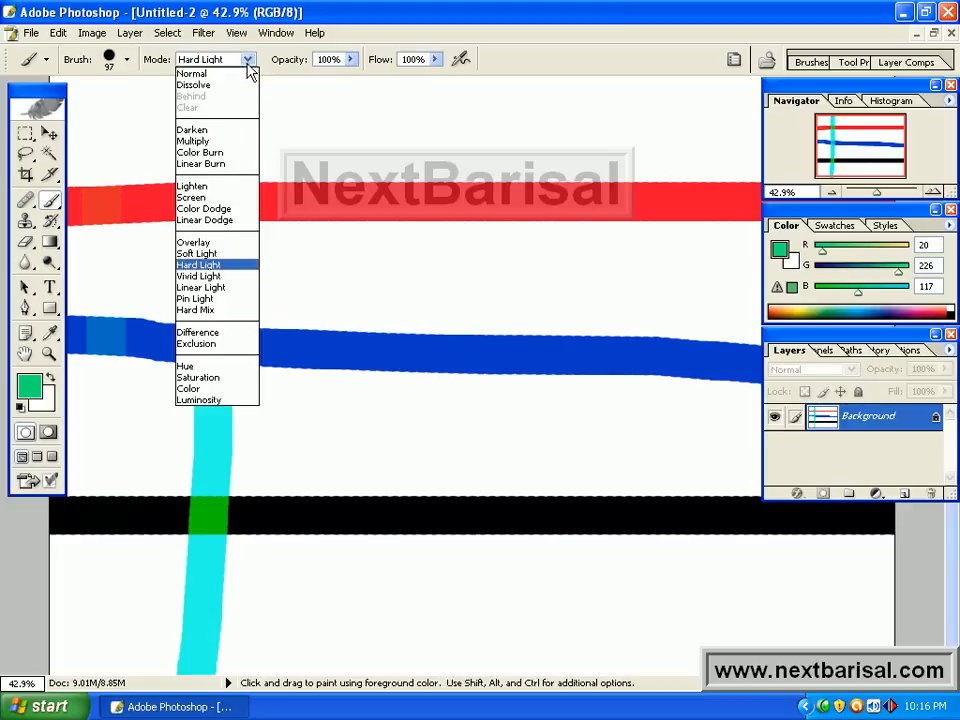
pyautogui.click(200, 276)
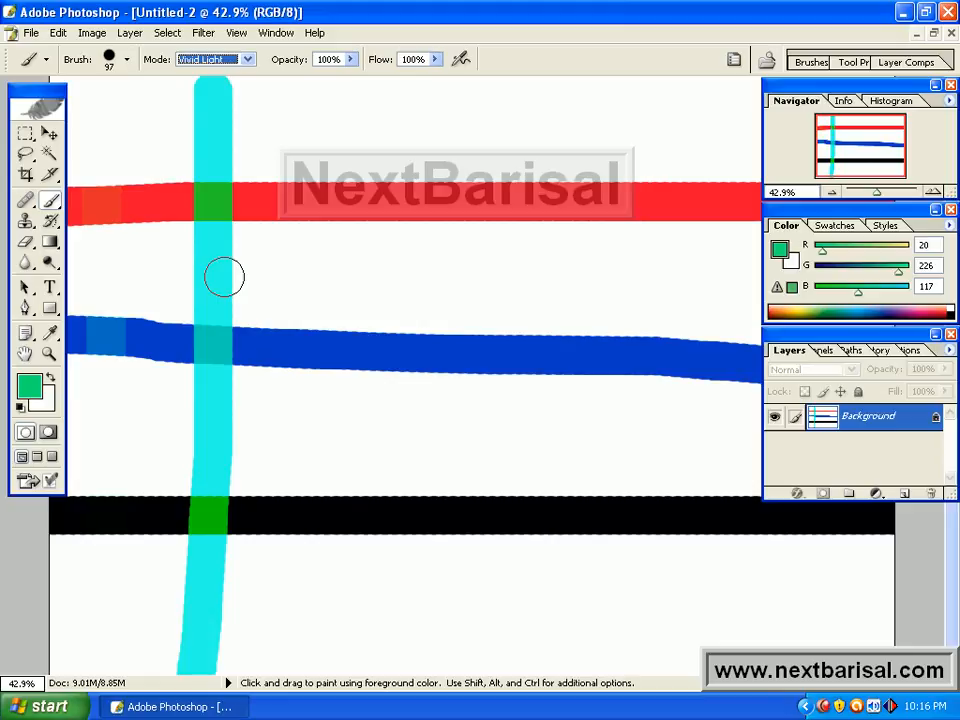
pyautogui.click(305, 357)
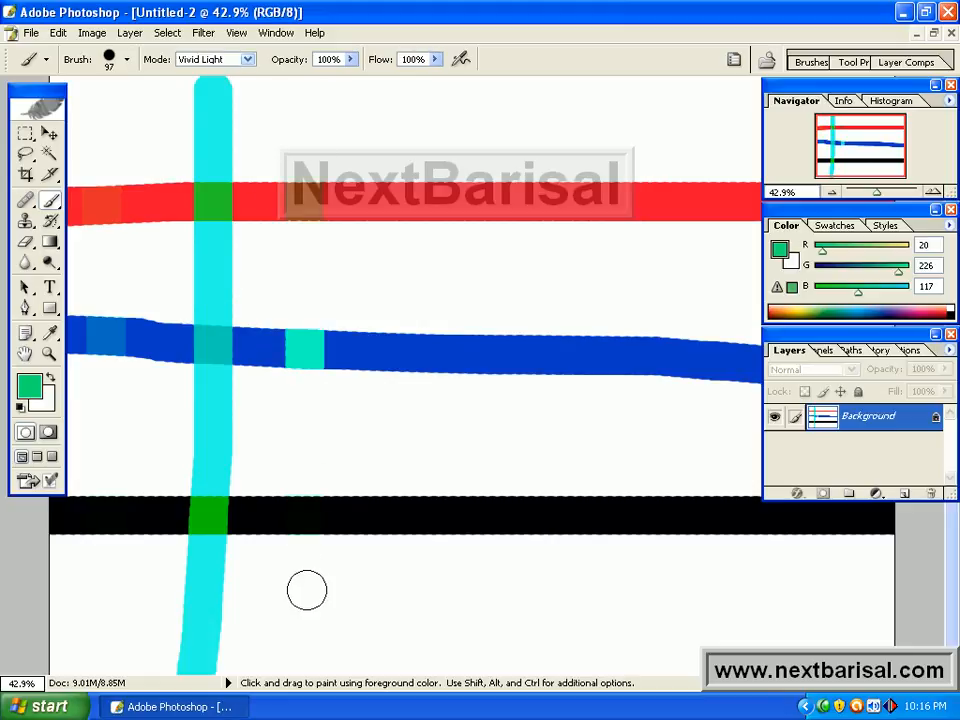
pyautogui.click(306, 510)
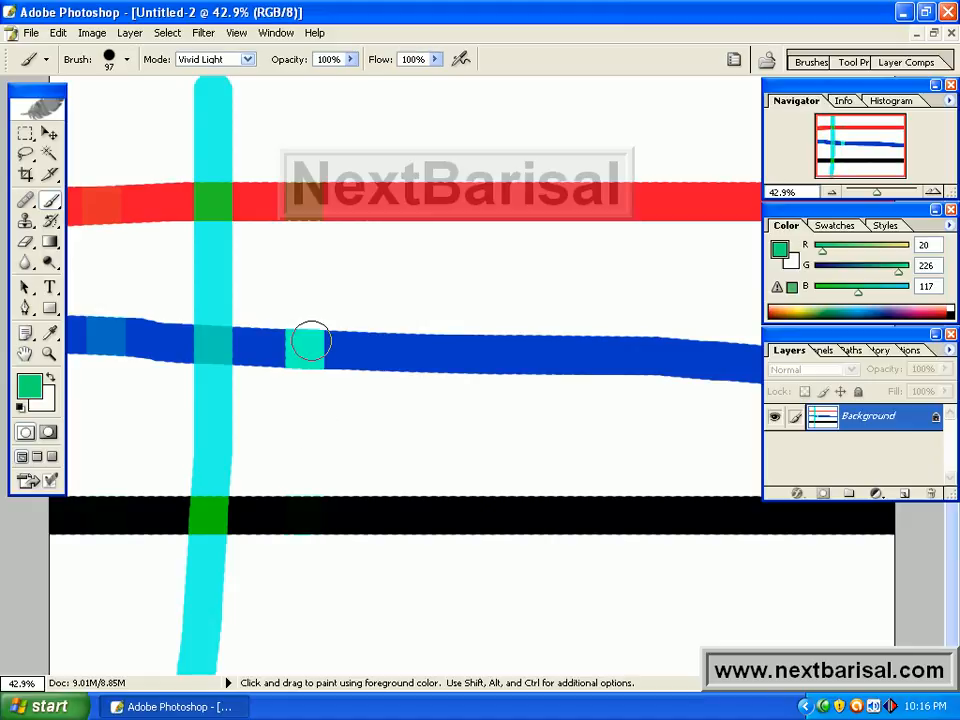
# Step: Paint more Vivid Light strokes along the blue bar and over the red bar beside the Hard Light stroke
pyautogui.moveTo(356, 343); pyautogui.dragTo(450, 343)
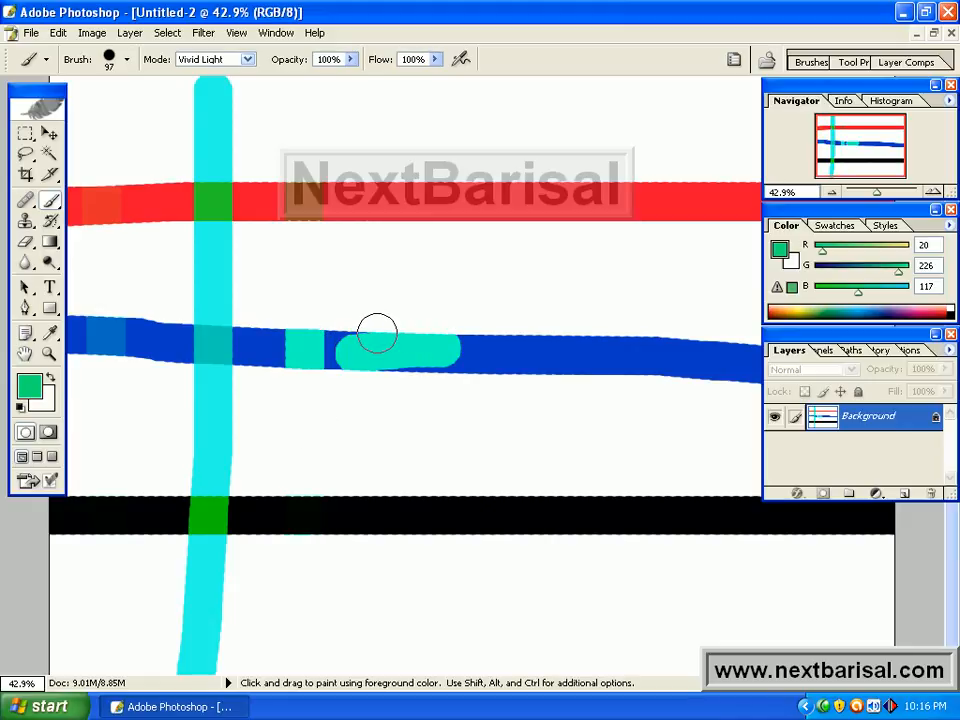
pyautogui.moveTo(348, 368); pyautogui.dragTo(334, 323)
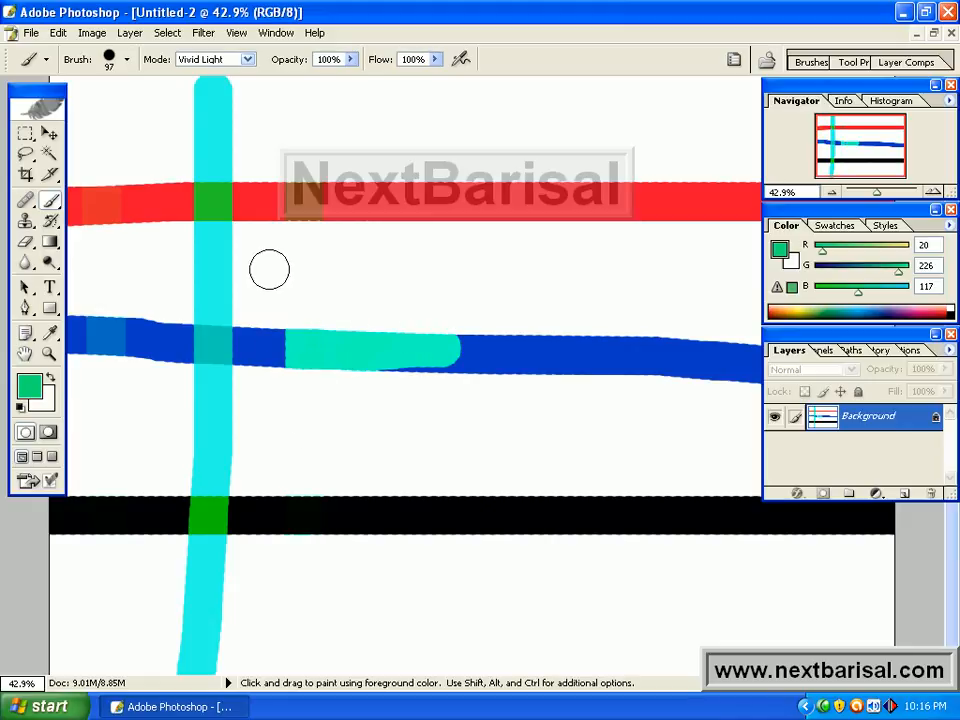
pyautogui.moveTo(259, 261); pyautogui.dragTo(262, 185)
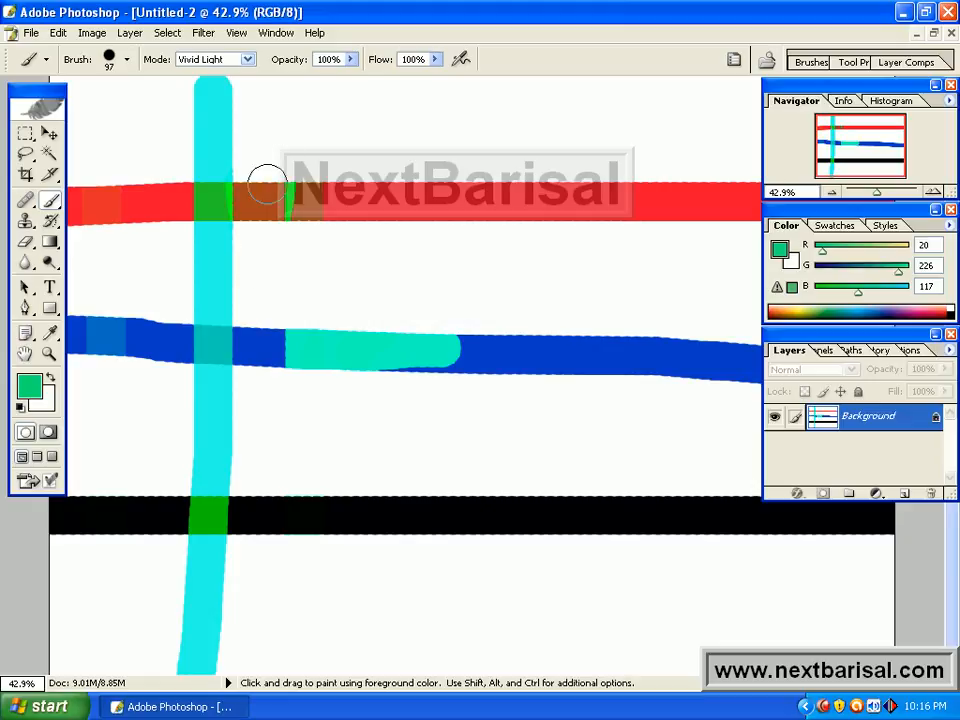
pyautogui.moveTo(292, 319)
pyautogui.mouseDown()
pyautogui.moveTo(297, 393)
pyautogui.moveTo(289, 310)
pyautogui.moveTo(264, 384)
pyautogui.mouseUp()
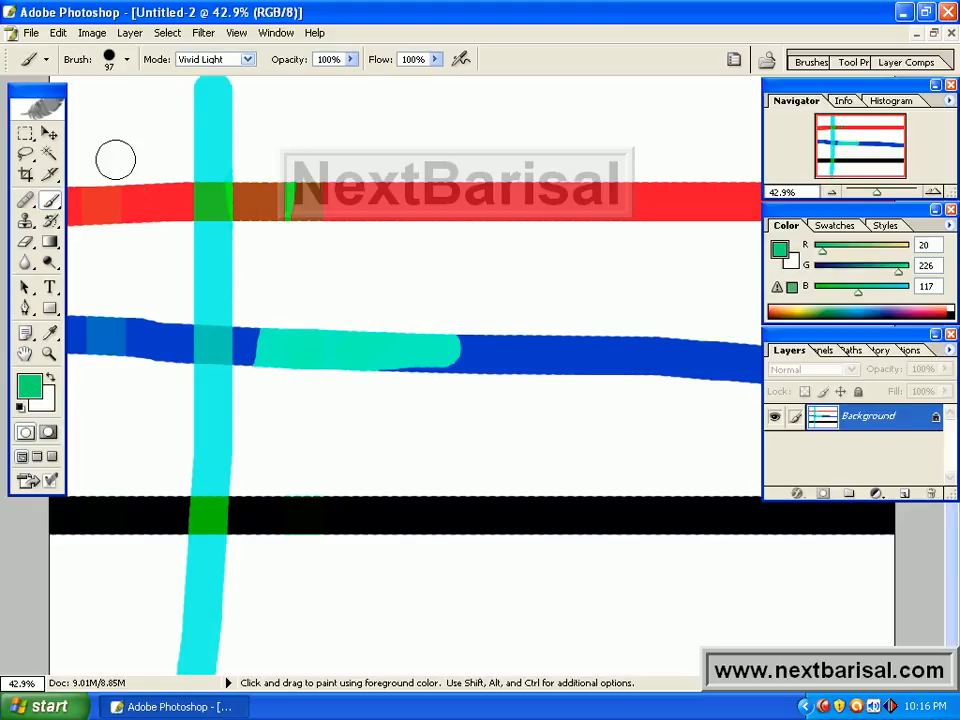
# Step: Paint Vivid Light strokes over the left ends of the red and blue bars and over their right-hand parts
pyautogui.moveTo(108, 196)
pyautogui.mouseDown()
pyautogui.moveTo(108, 214)
pyautogui.moveTo(129, 222)
pyautogui.mouseUp()
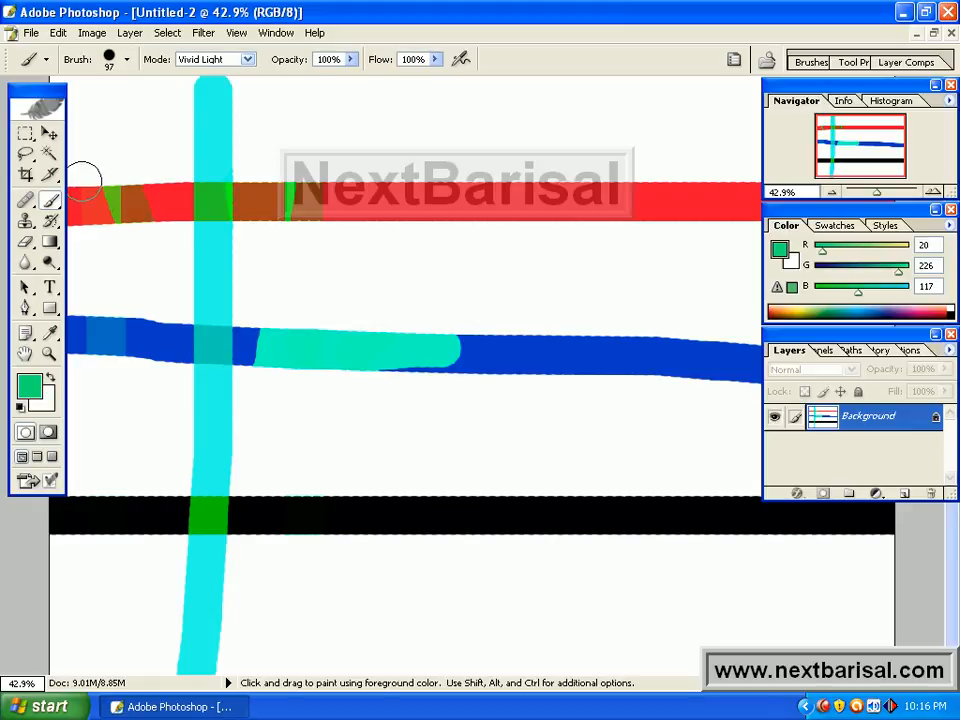
pyautogui.moveTo(80, 186); pyautogui.dragTo(106, 224)
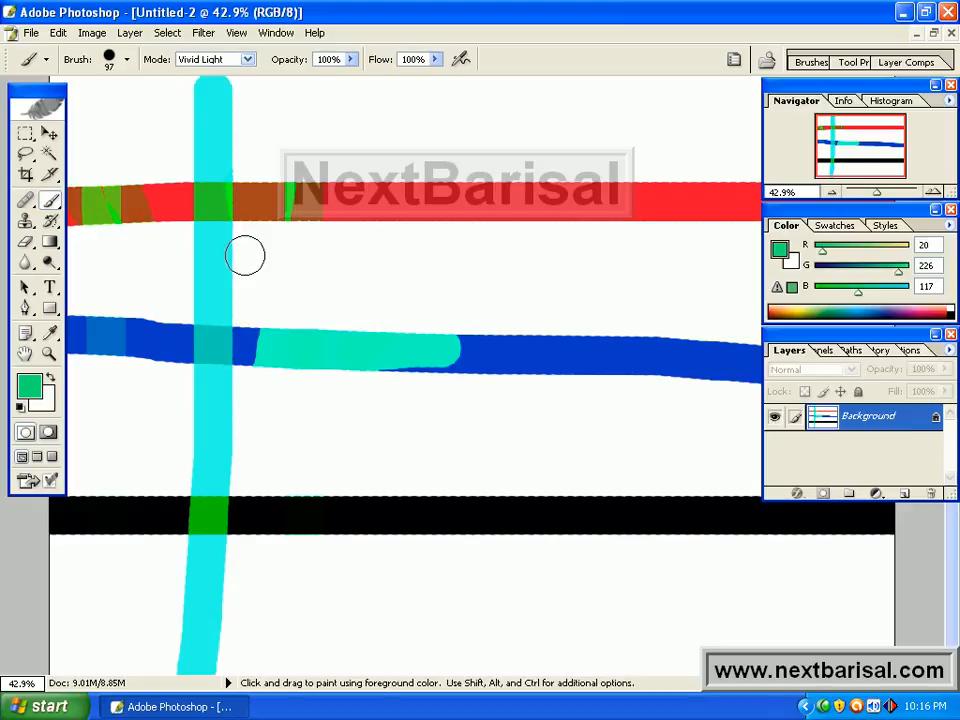
pyautogui.moveTo(118, 306); pyautogui.dragTo(140, 410)
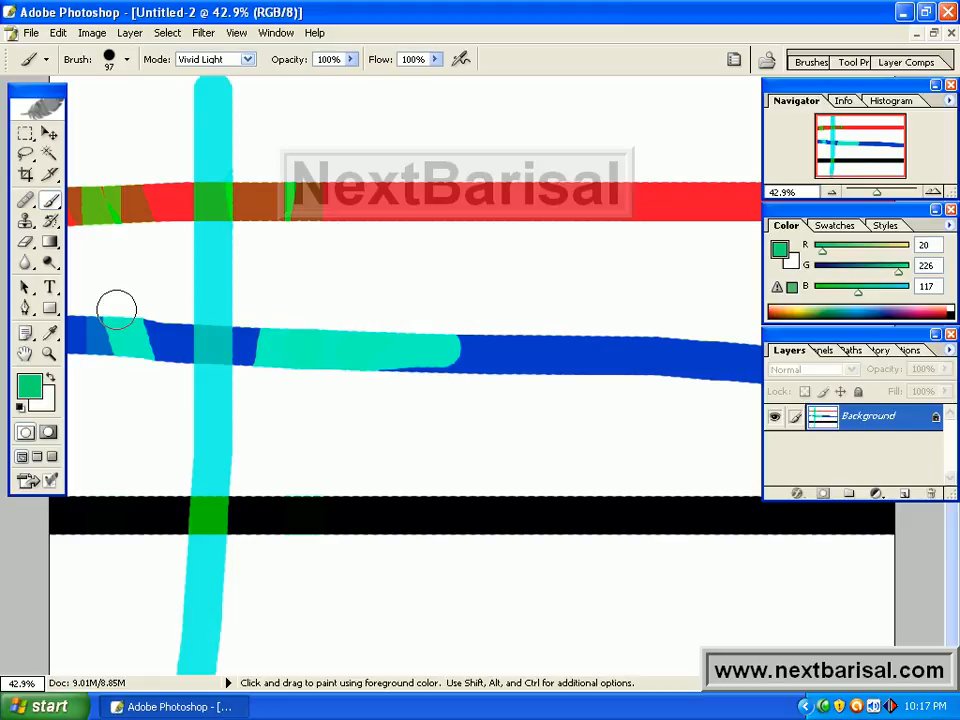
pyautogui.moveTo(96, 306)
pyautogui.mouseDown()
pyautogui.moveTo(255, 347)
pyautogui.moveTo(163, 317)
pyautogui.moveTo(148, 330)
pyautogui.moveTo(201, 374)
pyautogui.mouseUp()
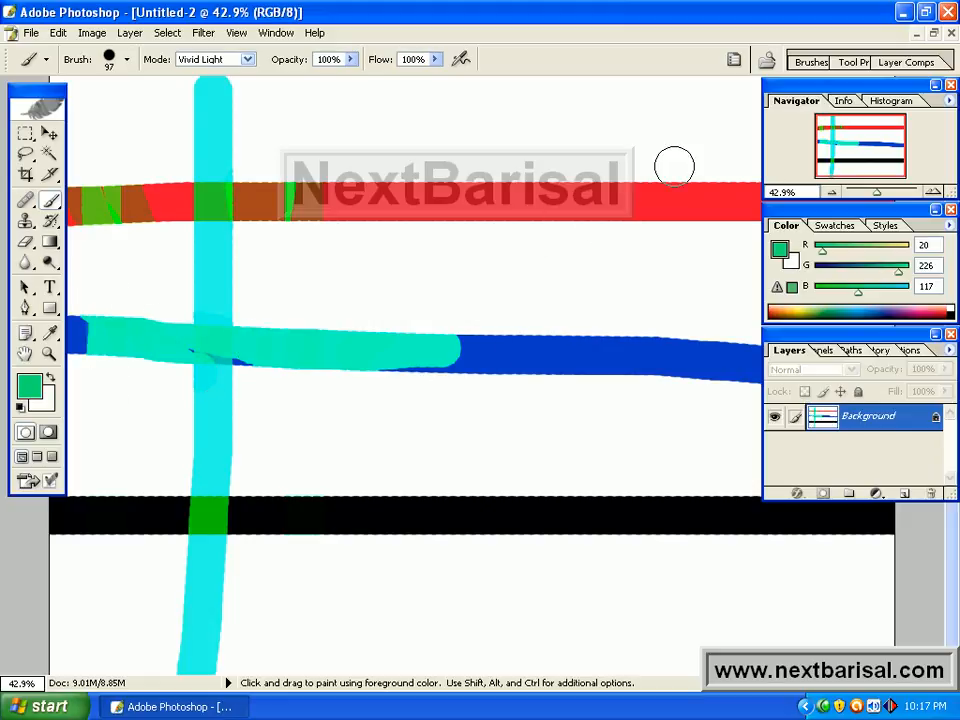
pyautogui.moveTo(658, 266)
pyautogui.mouseDown()
pyautogui.moveTo(733, 176)
pyautogui.moveTo(732, 162)
pyautogui.moveTo(689, 241)
pyautogui.moveTo(744, 168)
pyautogui.moveTo(666, 257)
pyautogui.mouseUp()
pyautogui.moveTo(508, 384)
pyautogui.mouseDown()
pyautogui.moveTo(466, 424)
pyautogui.moveTo(558, 328)
pyautogui.moveTo(534, 396)
pyautogui.mouseUp()
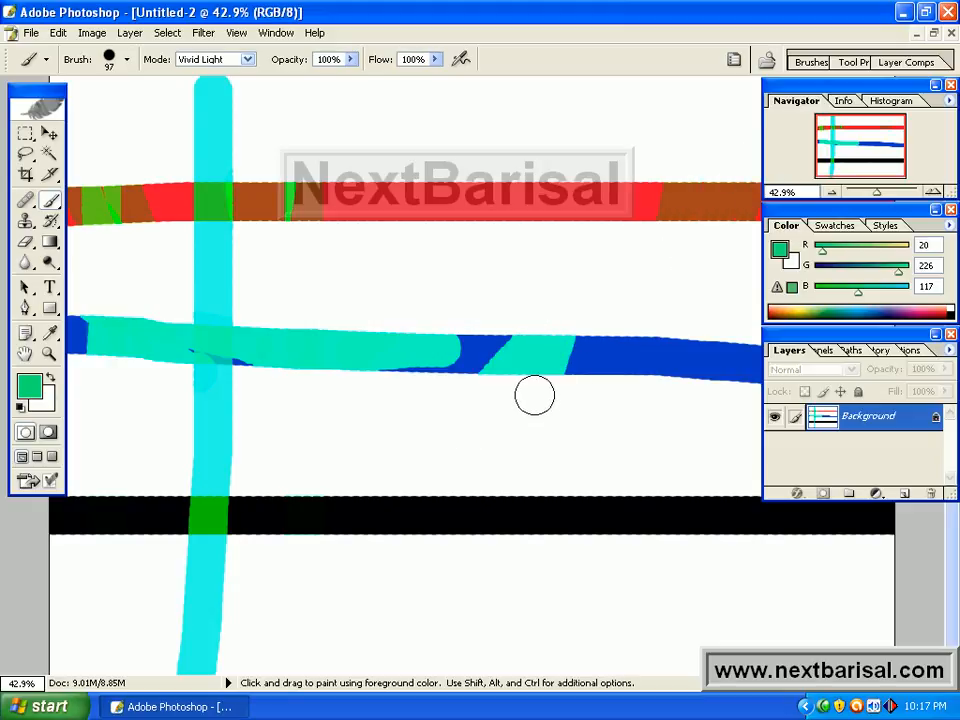
# Step: Set the brush mode to Linear Light and paint a vertical green stroke across the three bars in the right part of the canvas
pyautogui.click(247, 60)
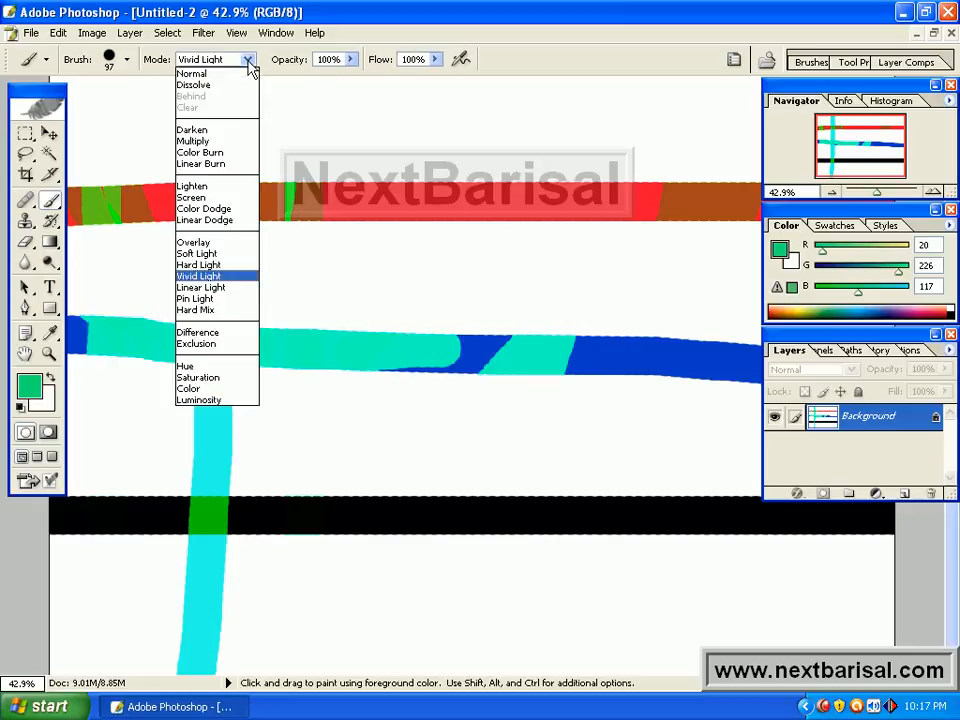
pyautogui.click(223, 291)
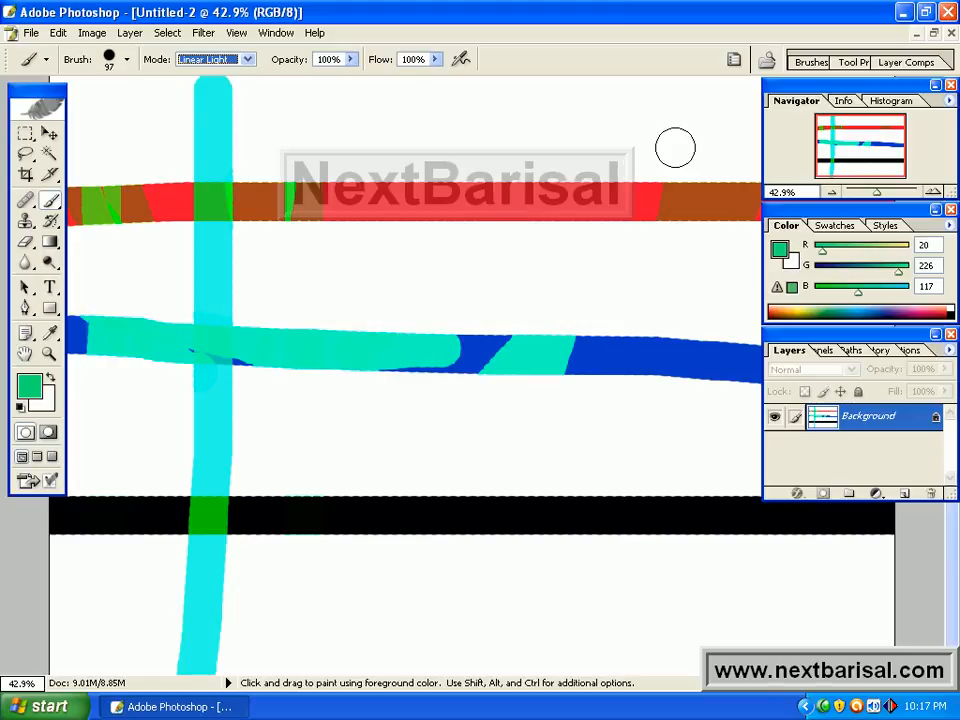
pyautogui.moveTo(692, 129); pyautogui.dragTo(676, 612)
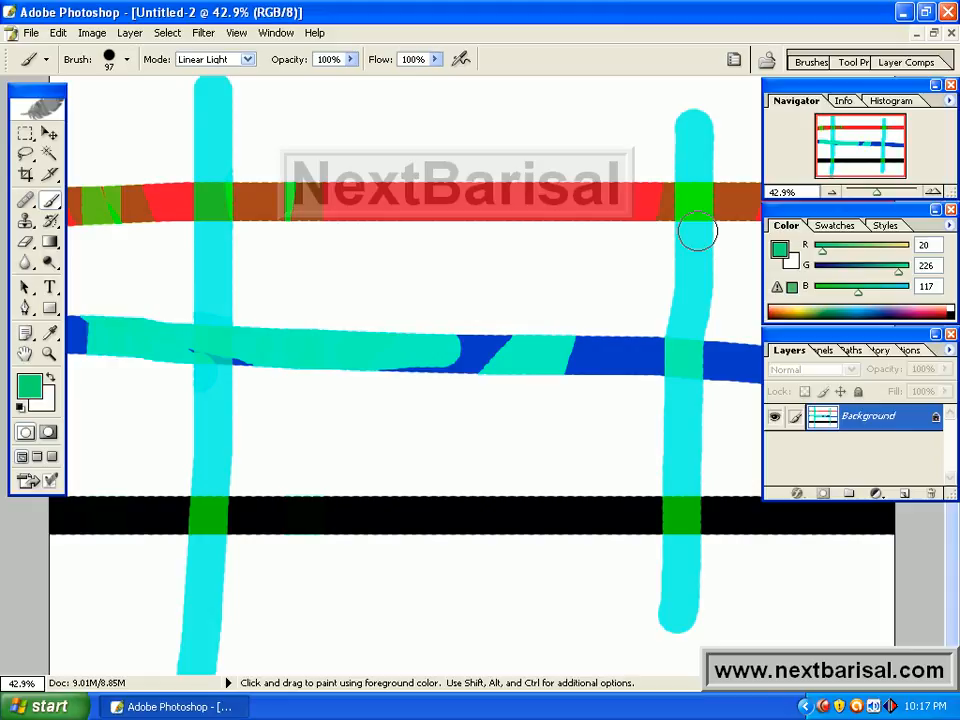
pyautogui.moveTo(694, 200)
pyautogui.mouseDown()
pyautogui.moveTo(692, 243)
pyautogui.moveTo(693, 132)
pyautogui.moveTo(684, 148)
pyautogui.moveTo(671, 617)
pyautogui.mouseUp()
# Step: Set the brush mode to Pin Light and paint a slanted vertical stroke across the three bars, left of the Hard Light stroke
pyautogui.click(247, 58)
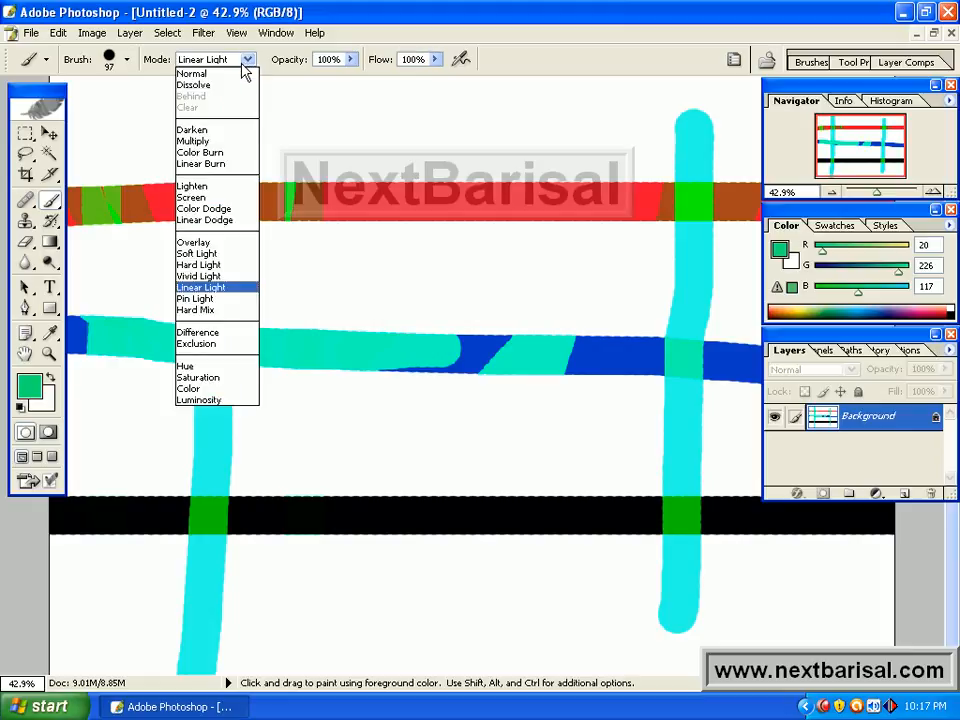
pyautogui.click(243, 64)
pyautogui.click(243, 63)
pyautogui.click(236, 299)
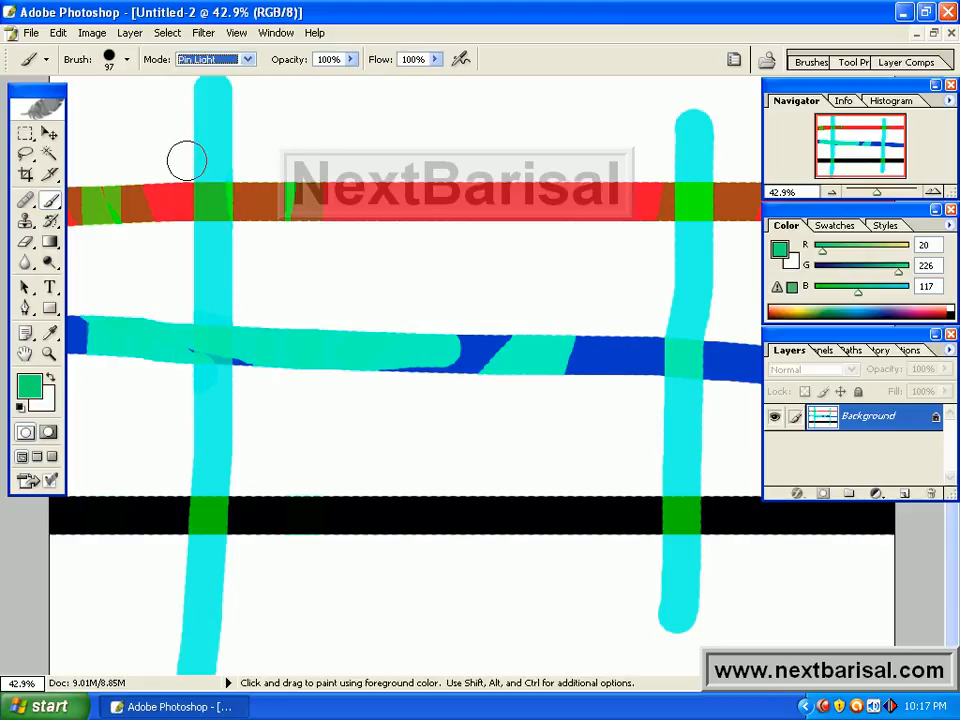
pyautogui.moveTo(141, 125)
pyautogui.mouseDown()
pyautogui.moveTo(107, 478)
pyautogui.moveTo(79, 638)
pyautogui.mouseUp()
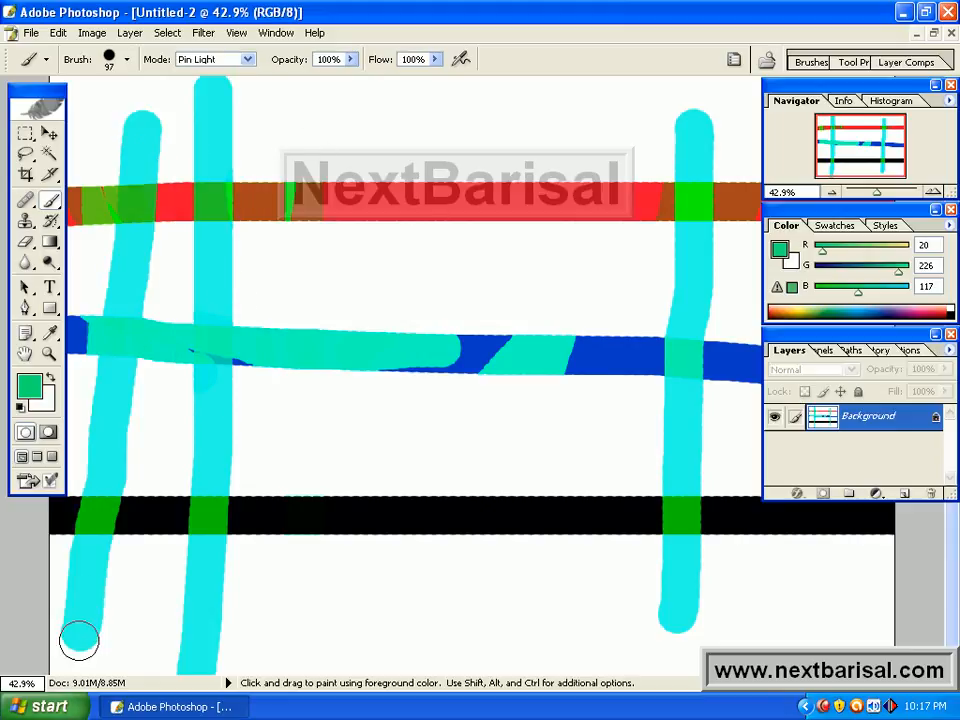
pyautogui.click(141, 196)
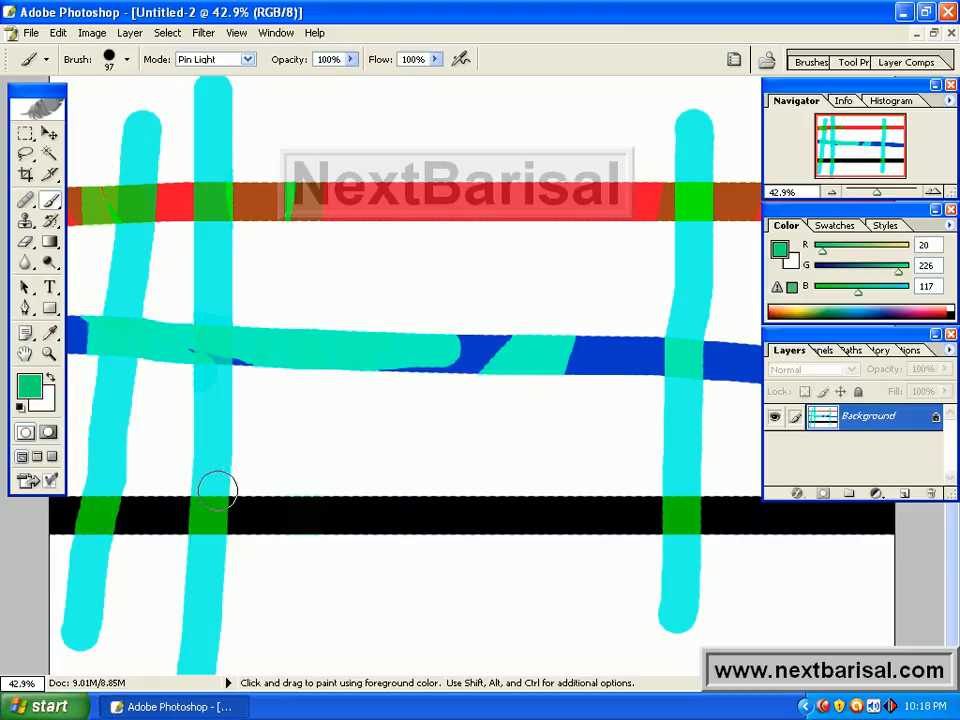
# Step: Set the brush mode to Hard Mix and paint green strokes across the bars between the middle and the Linear Light stroke
pyautogui.click(247, 60)
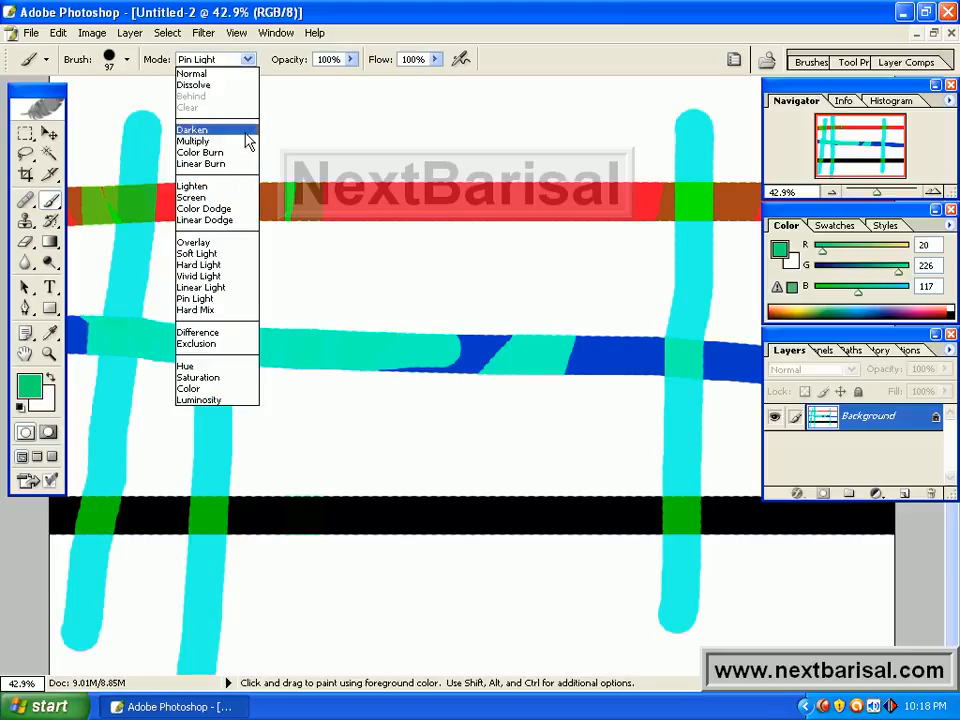
pyautogui.click(240, 308)
pyautogui.click(535, 355)
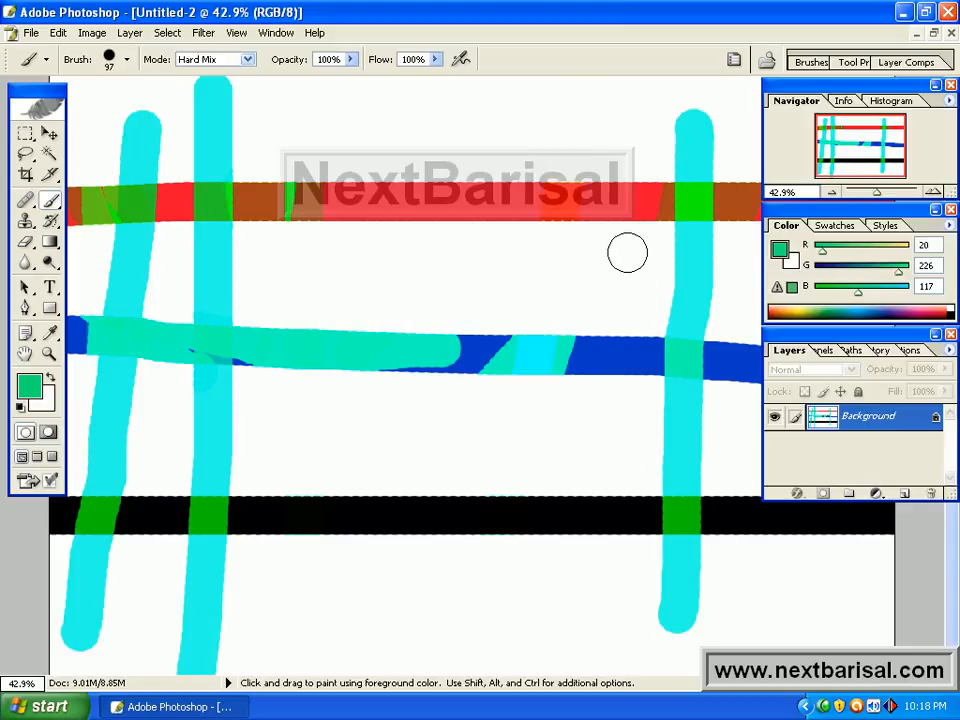
pyautogui.click(616, 355)
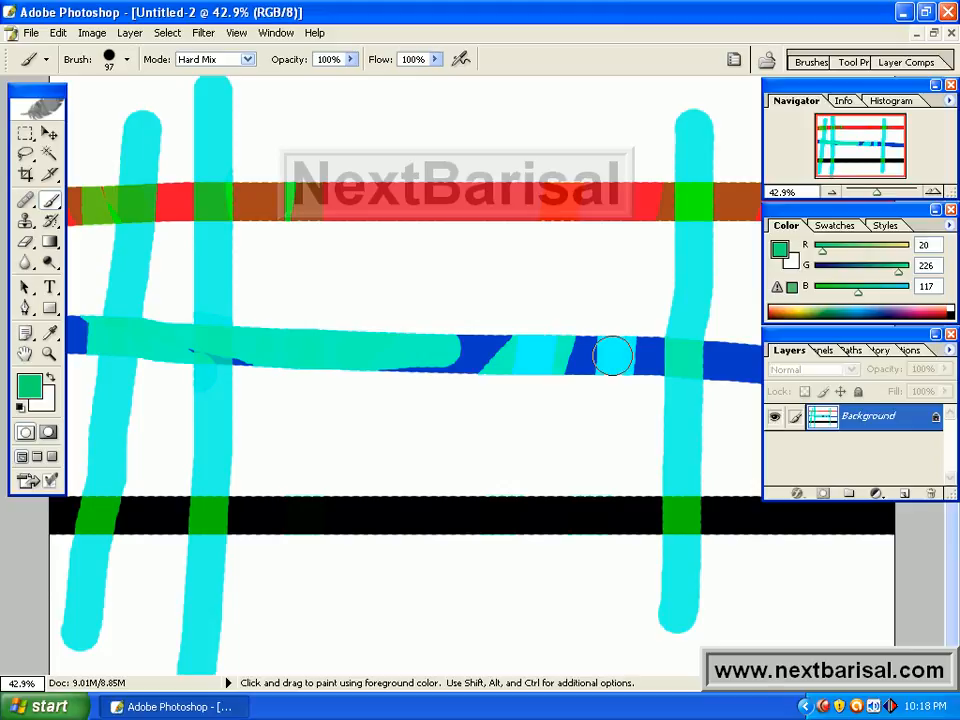
# Step: Set the foreground color to purple (RGB 134, 9, 198) and paint Hard Mix strokes over the colored bars and vertical strokes
pyautogui.click(30, 386)
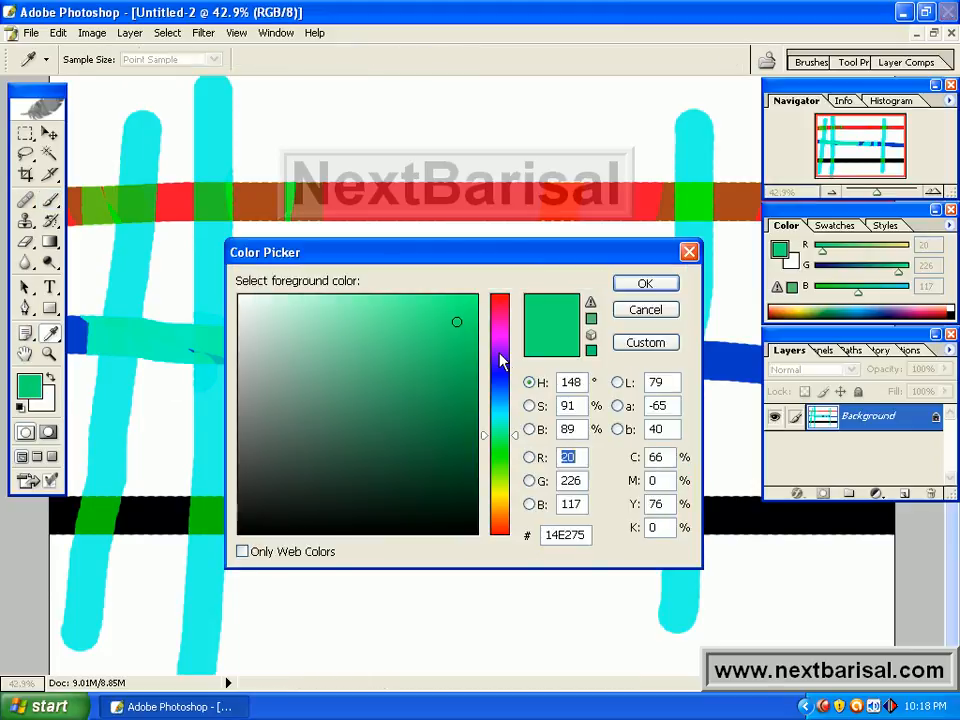
pyautogui.click(499, 348)
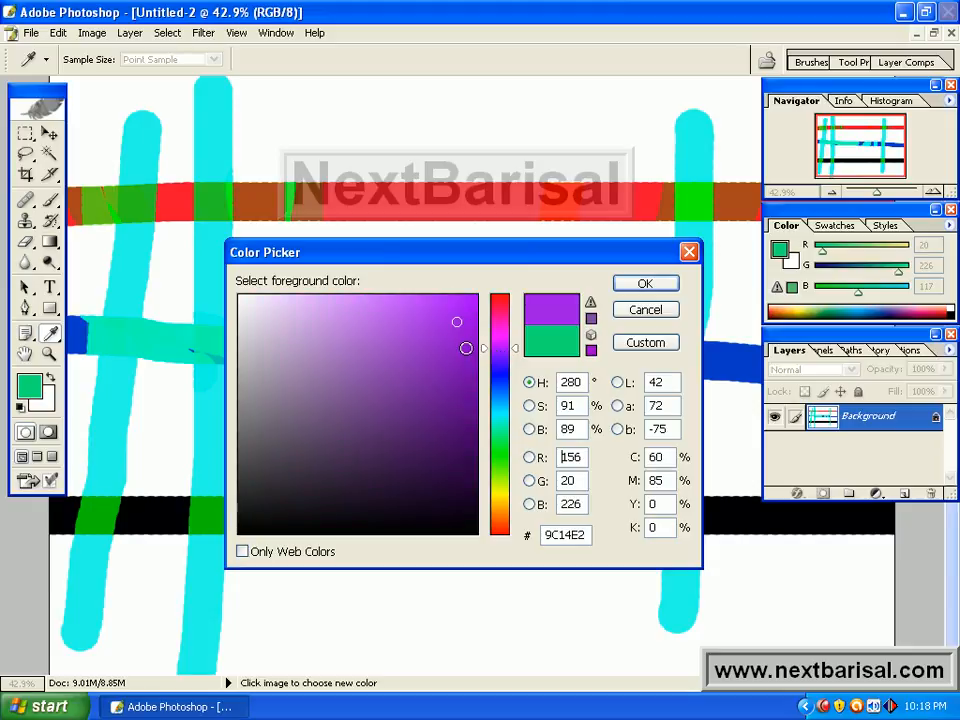
pyautogui.click(466, 348)
pyautogui.click(644, 284)
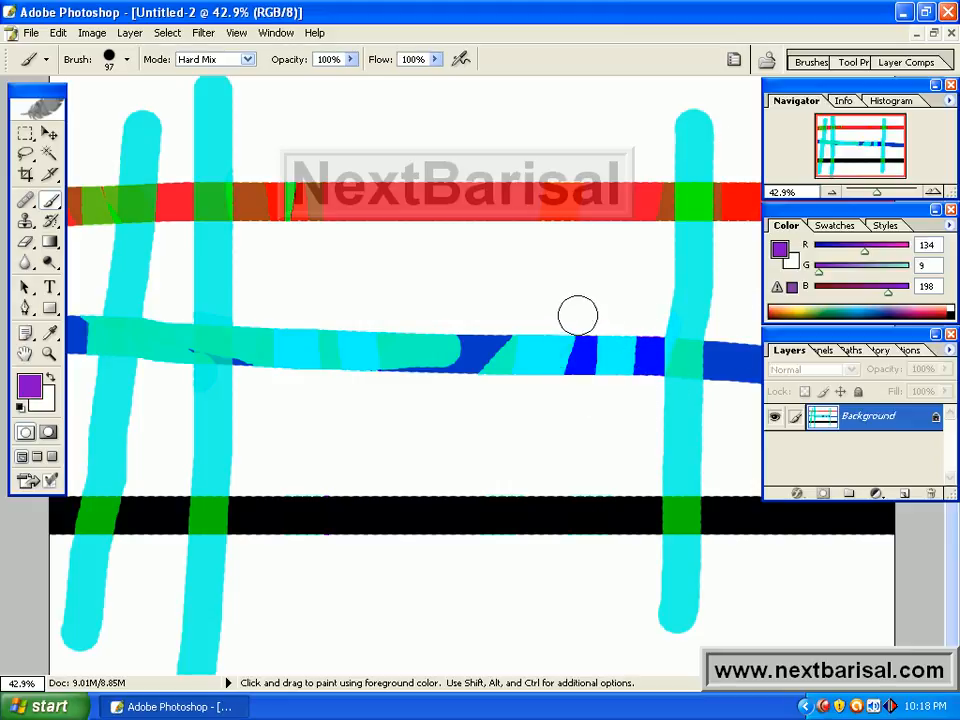
pyautogui.moveTo(456, 351)
pyautogui.mouseDown()
pyautogui.moveTo(422, 347)
pyautogui.moveTo(394, 394)
pyautogui.mouseUp()
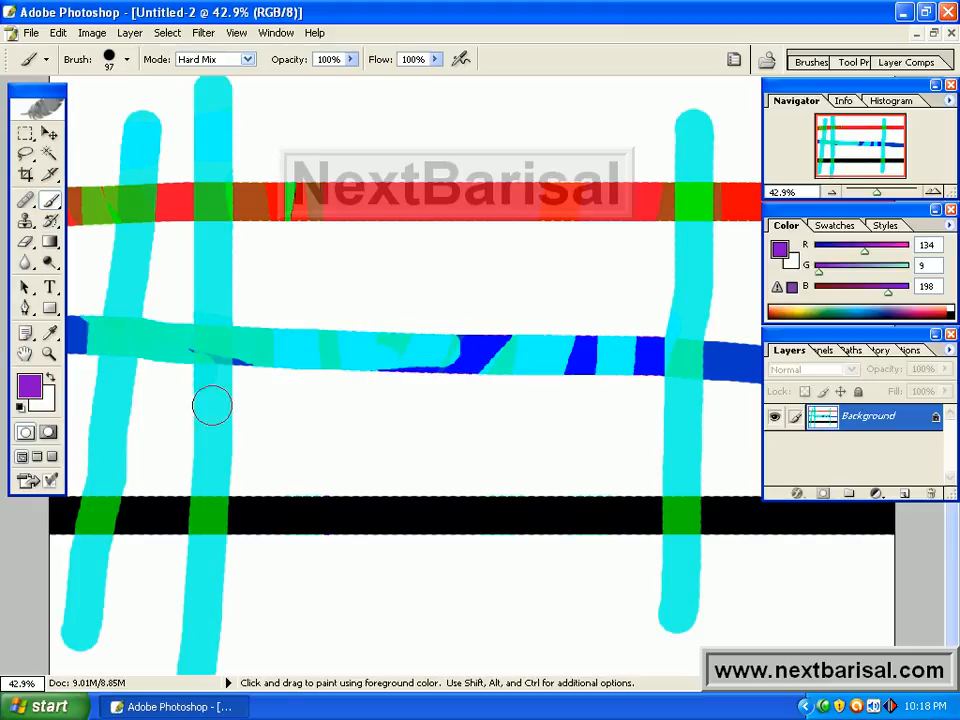
pyautogui.moveTo(171, 450); pyautogui.dragTo(296, 497)
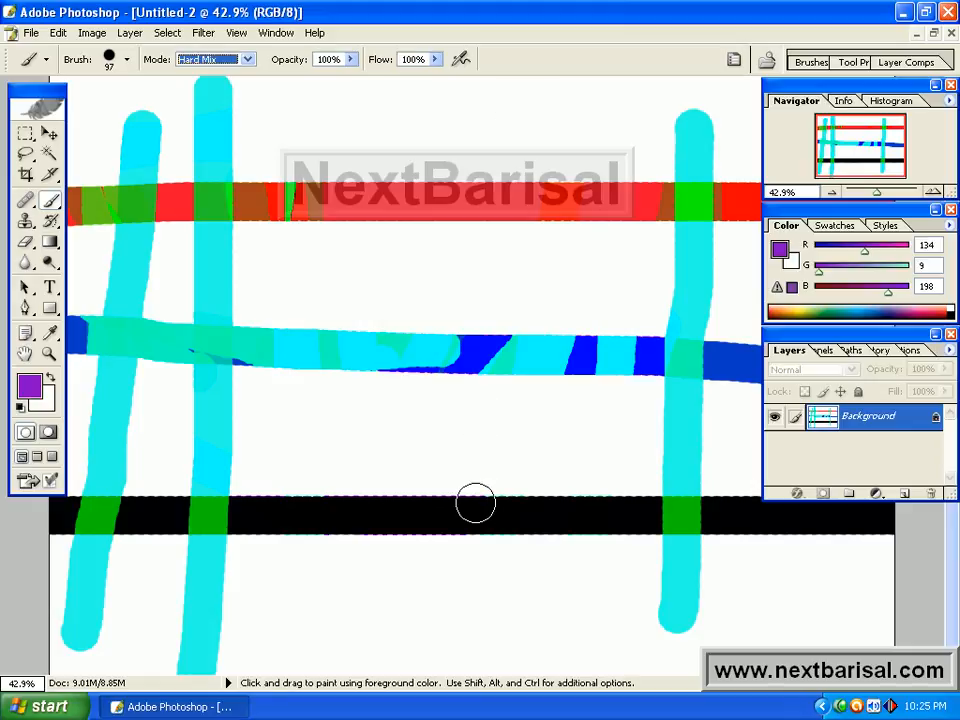
# Step: Set the brush mode to Difference and paint three slanted strokes across the black bar, the longest starting above the blue bar
pyautogui.click(247, 59)
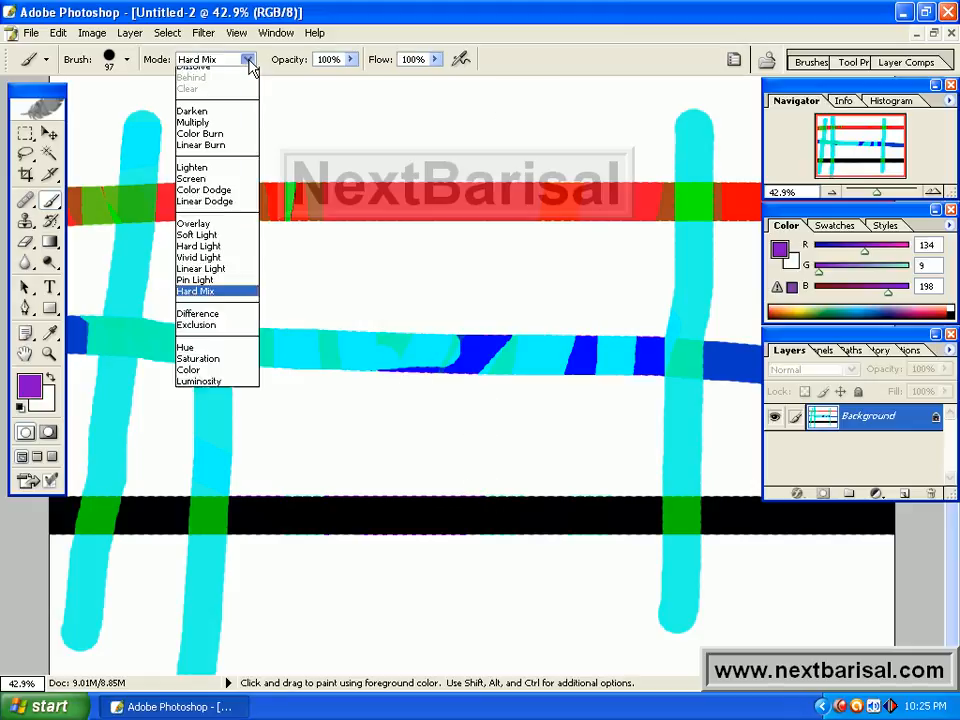
pyautogui.click(229, 334)
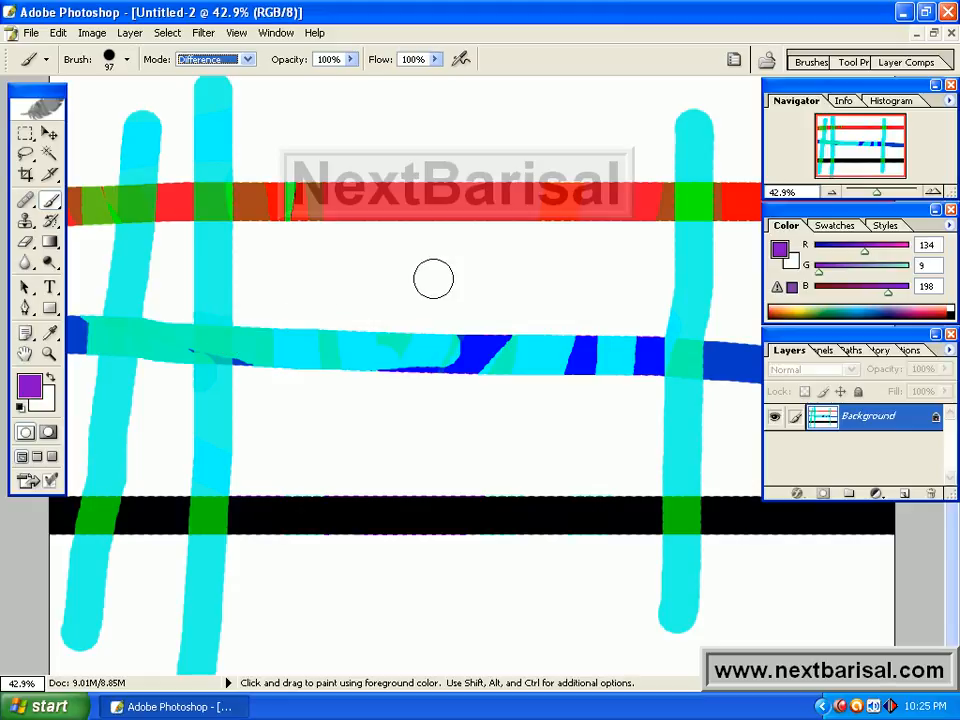
pyautogui.click(401, 266)
pyautogui.moveTo(401, 266)
pyautogui.mouseDown()
pyautogui.moveTo(346, 523)
pyautogui.moveTo(349, 595)
pyautogui.mouseUp()
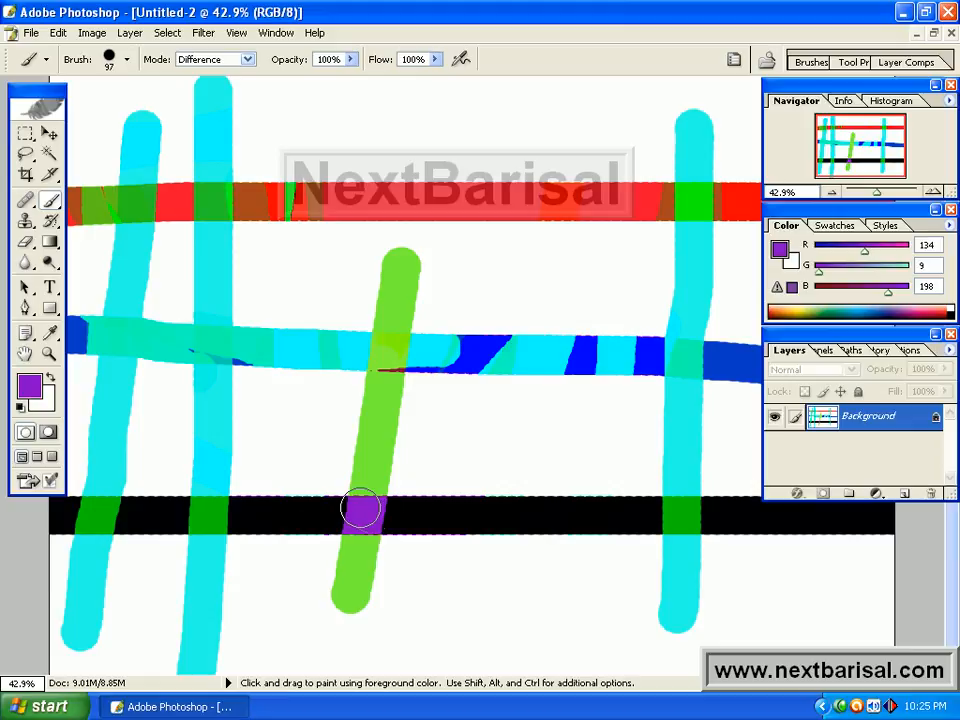
pyautogui.moveTo(279, 459); pyautogui.dragTo(231, 568)
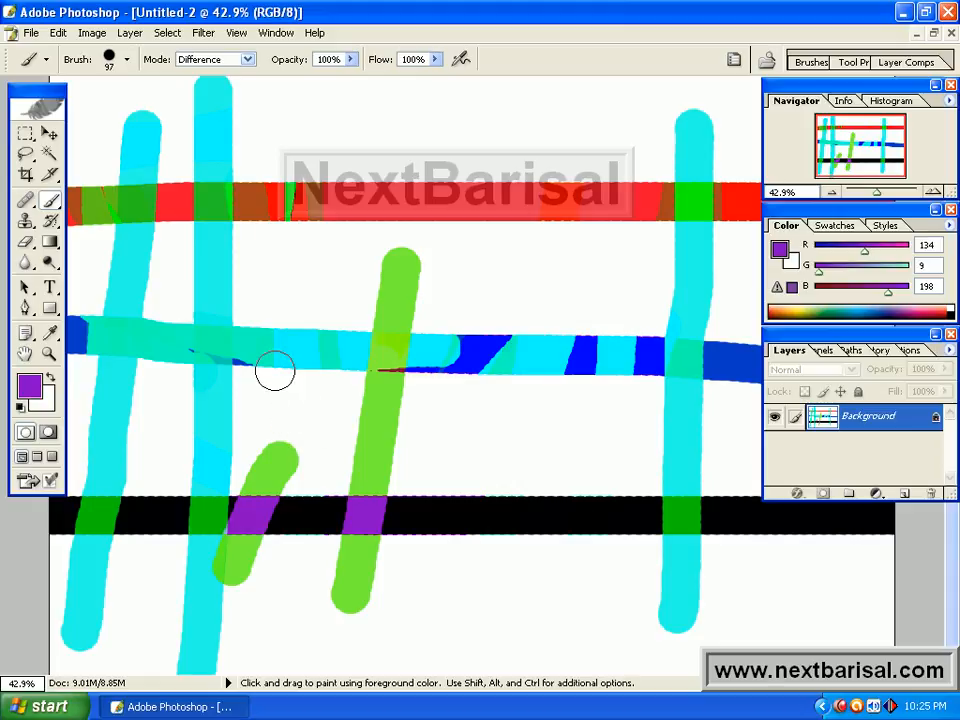
pyautogui.moveTo(546, 439); pyautogui.dragTo(487, 575)
# Step: Paint horizontal Difference strokes along the right half of the blue bar and the left half of the red bar
pyautogui.moveTo(458, 352); pyautogui.dragTo(617, 342)
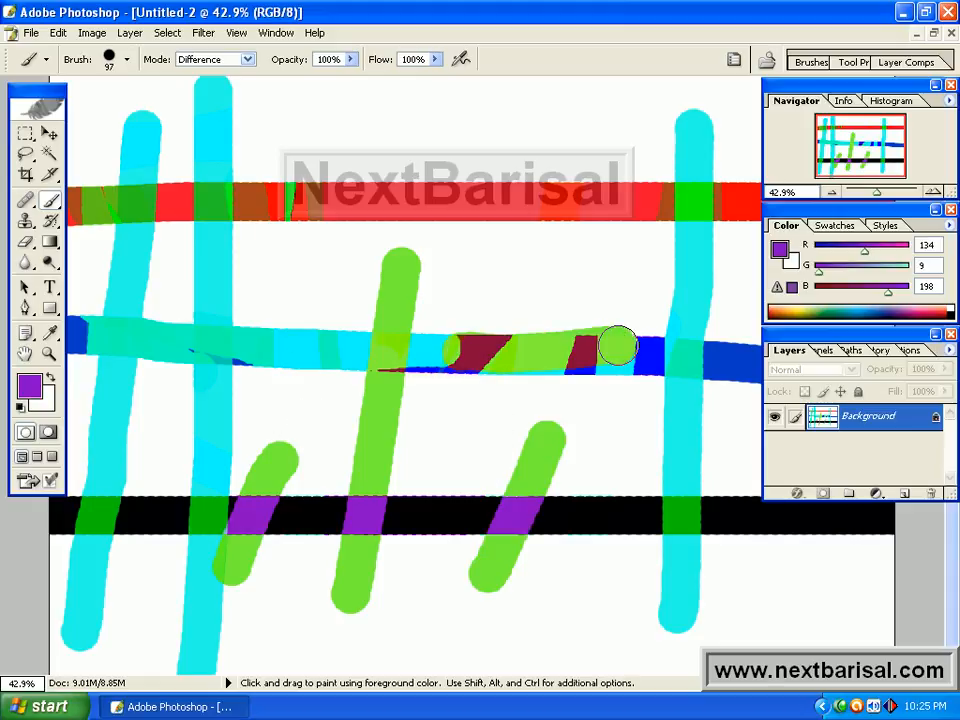
pyautogui.moveTo(541, 362); pyautogui.dragTo(652, 357)
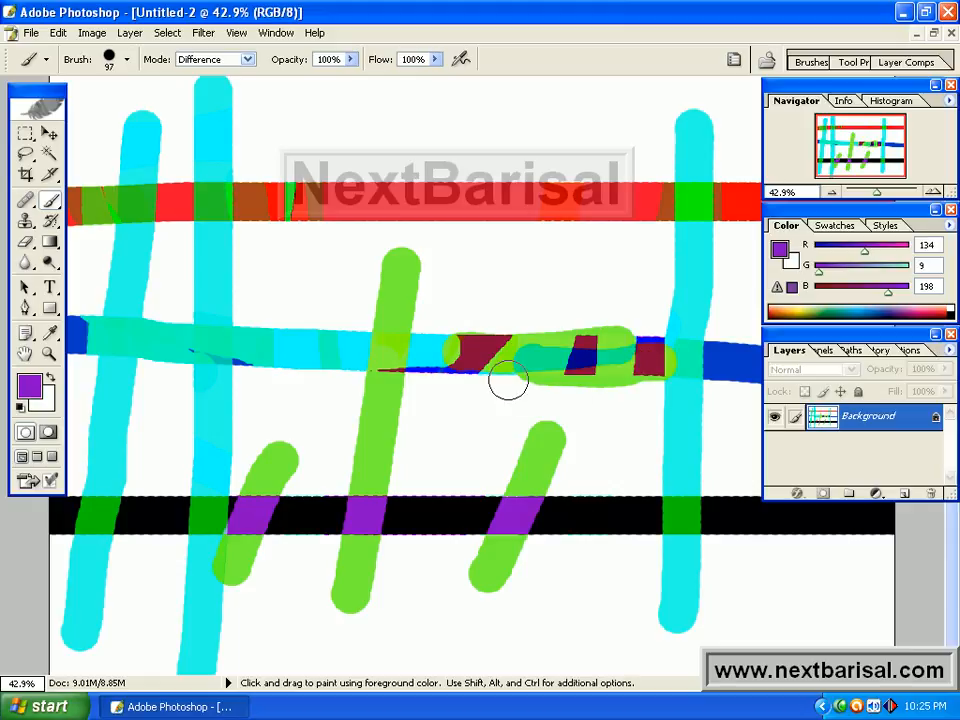
pyautogui.moveTo(89, 200); pyautogui.dragTo(388, 208)
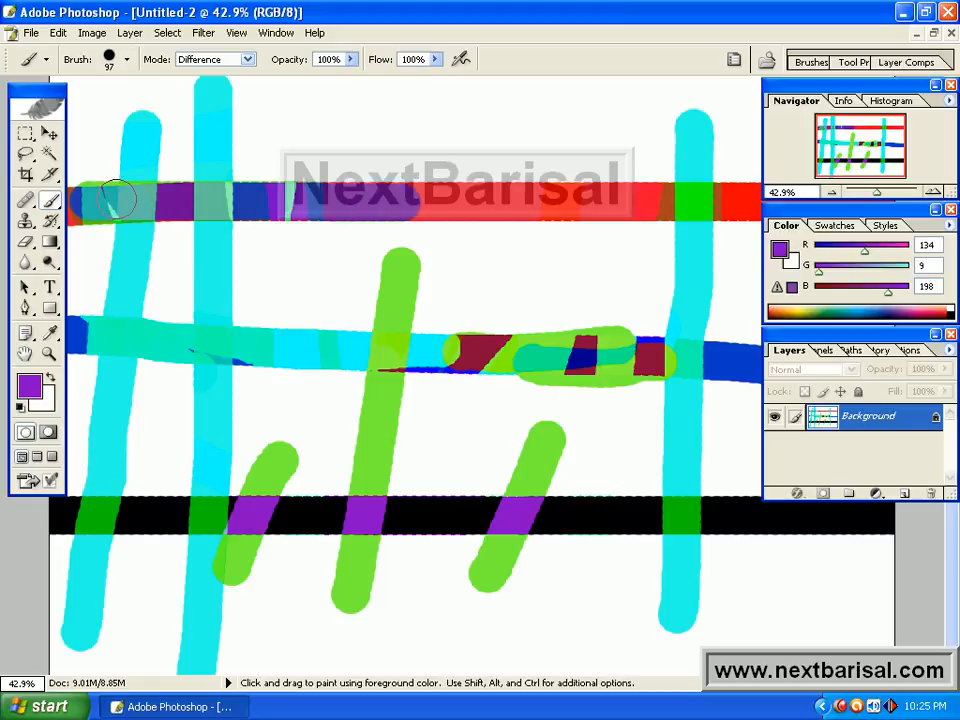
pyautogui.moveTo(178, 205)
pyautogui.mouseDown()
pyautogui.moveTo(207, 220)
pyautogui.moveTo(245, 207)
pyautogui.mouseUp()
# Step: Paint a Difference stroke along the blue bar's left part and short vertical strokes where the two left cyan strokes cross it
pyautogui.moveTo(96, 339); pyautogui.dragTo(283, 348)
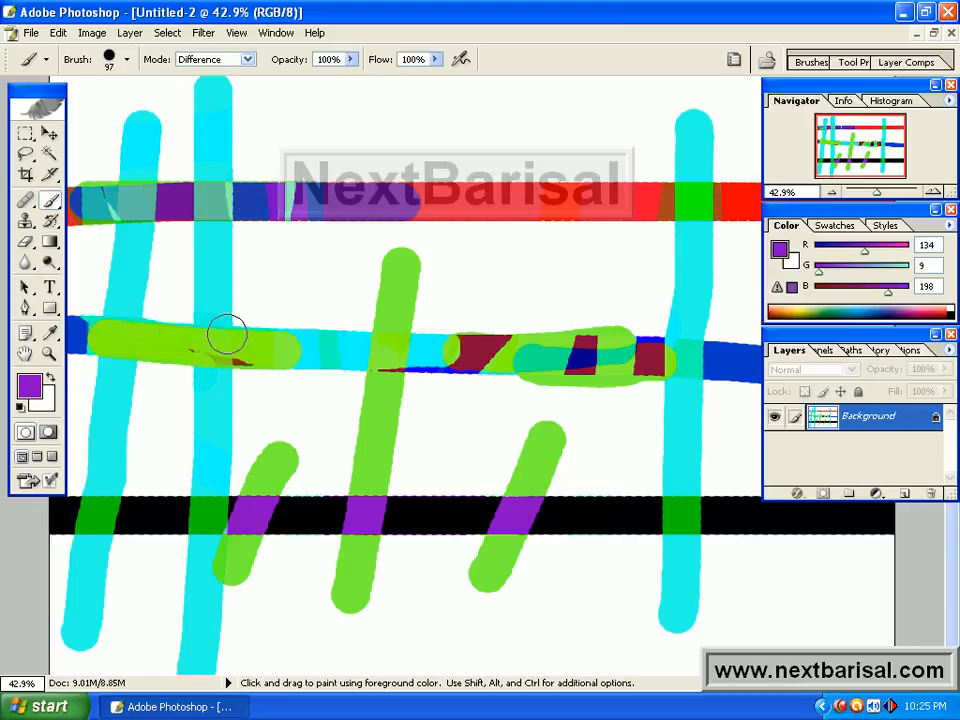
pyautogui.moveTo(214, 268); pyautogui.dragTo(203, 347)
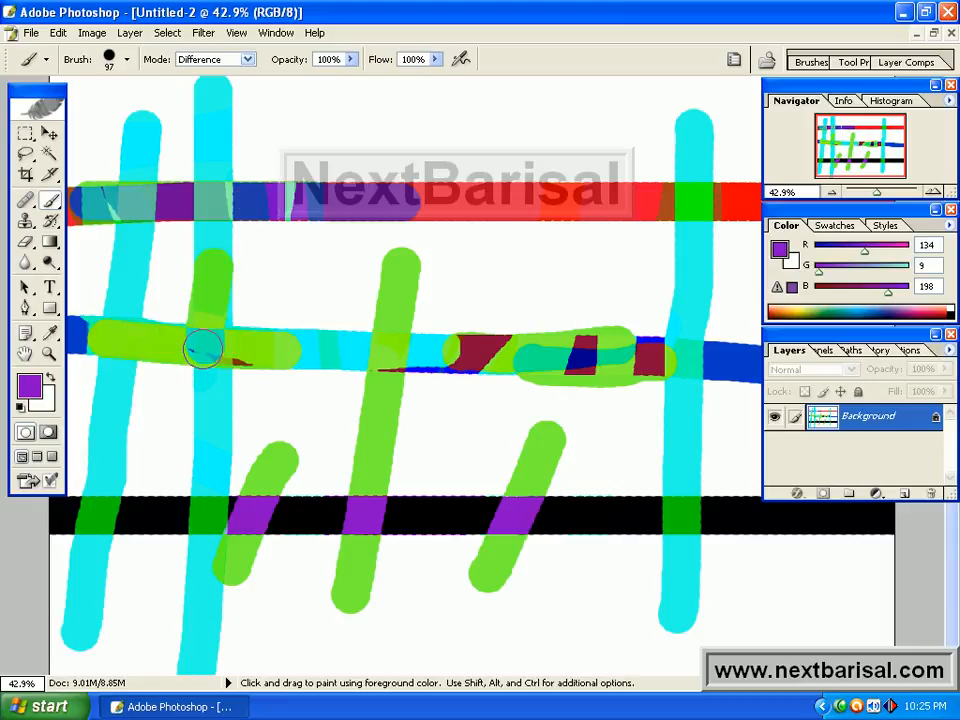
pyautogui.moveTo(122, 262); pyautogui.dragTo(120, 362)
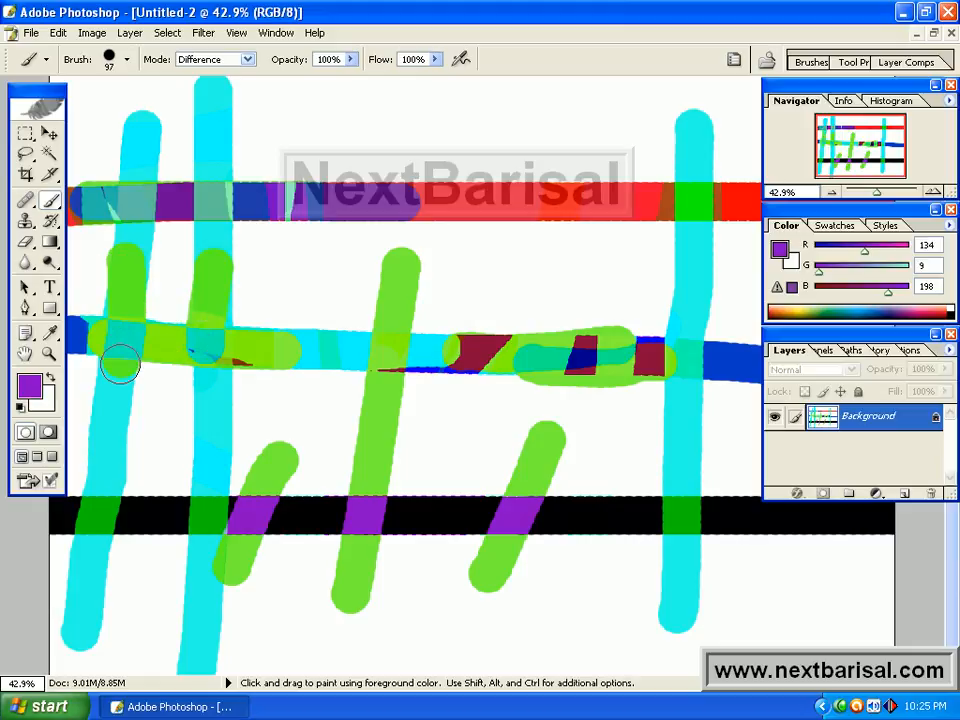
# Step: Set the brush mode to Exclusion and paint a slanted stroke across the black bar and a V-shaped stroke below the blue bar's left part
pyautogui.click(247, 60)
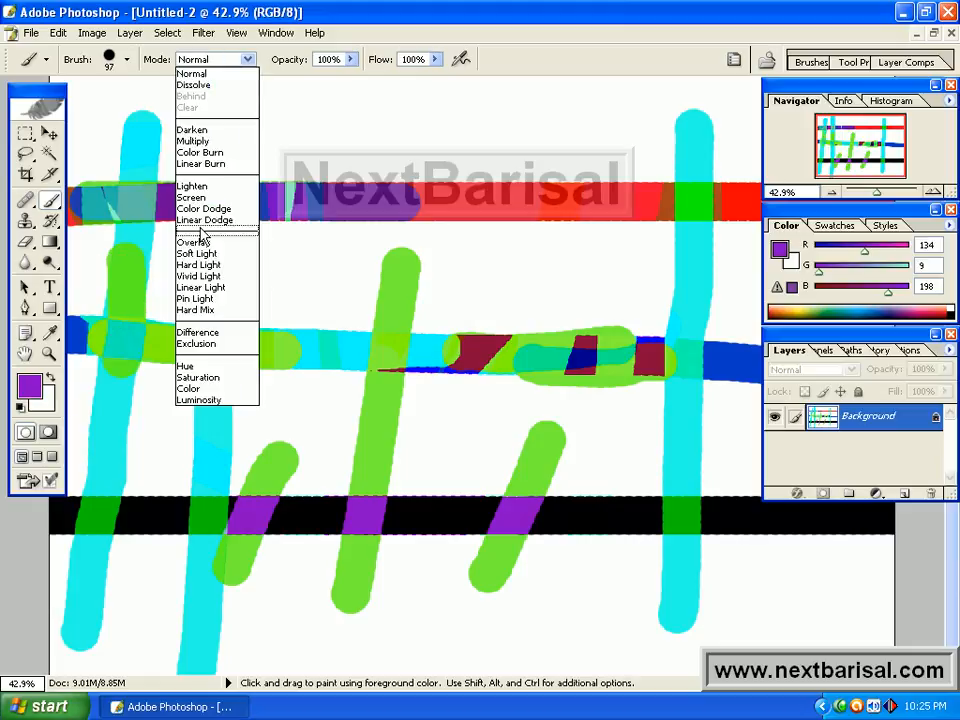
pyautogui.click(199, 344)
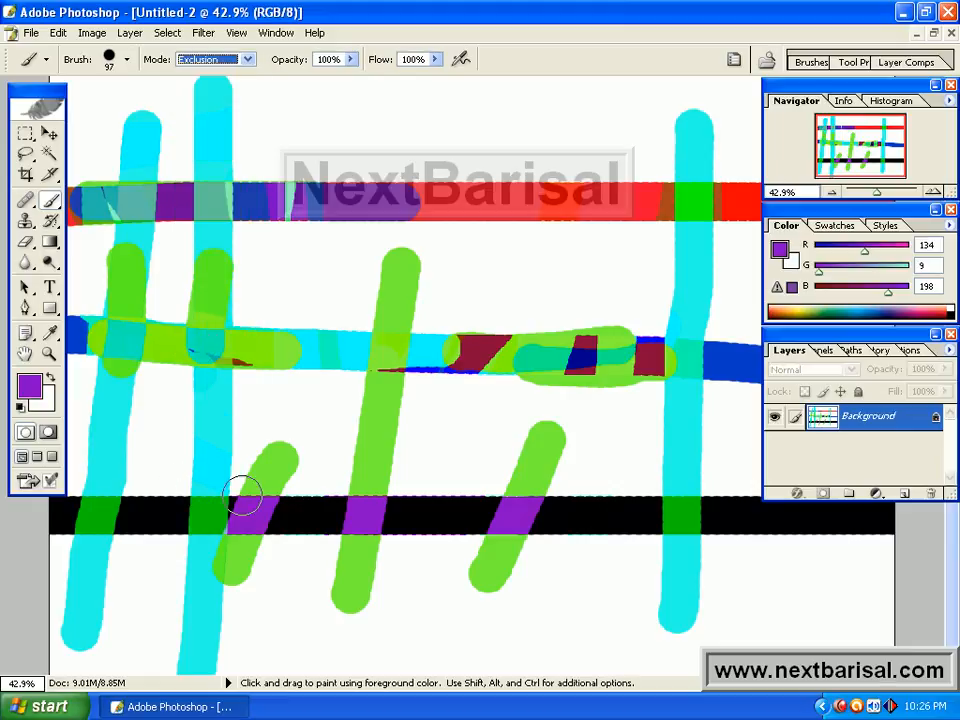
pyautogui.moveTo(160, 452); pyautogui.dragTo(123, 582)
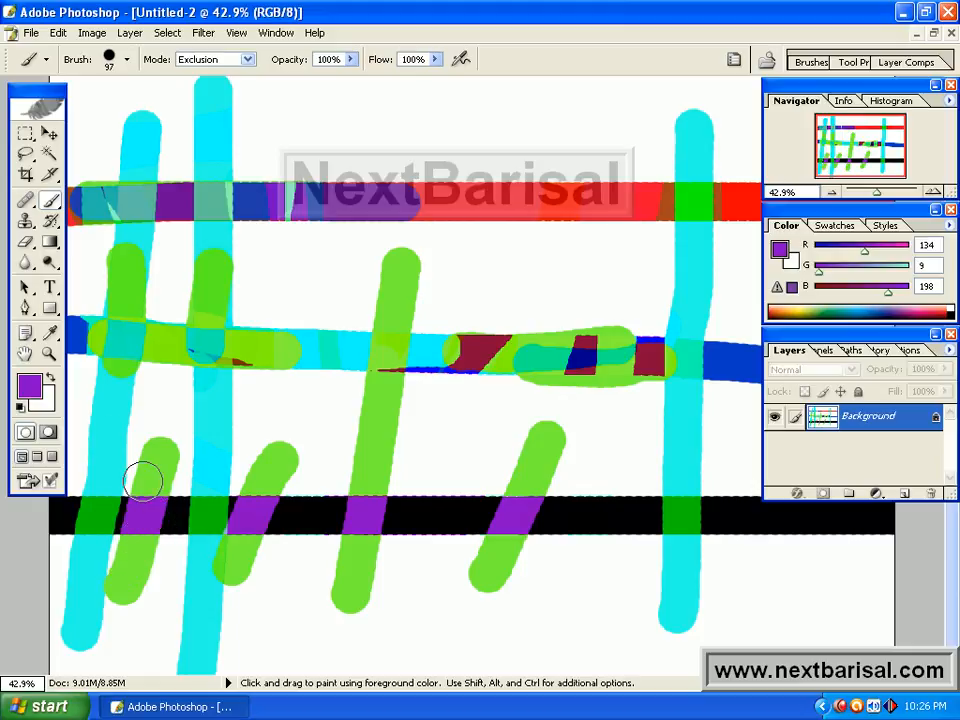
pyautogui.moveTo(85, 399)
pyautogui.mouseDown()
pyautogui.moveTo(170, 436)
pyautogui.moveTo(220, 424)
pyautogui.moveTo(200, 419)
pyautogui.moveTo(310, 398)
pyautogui.mouseUp()
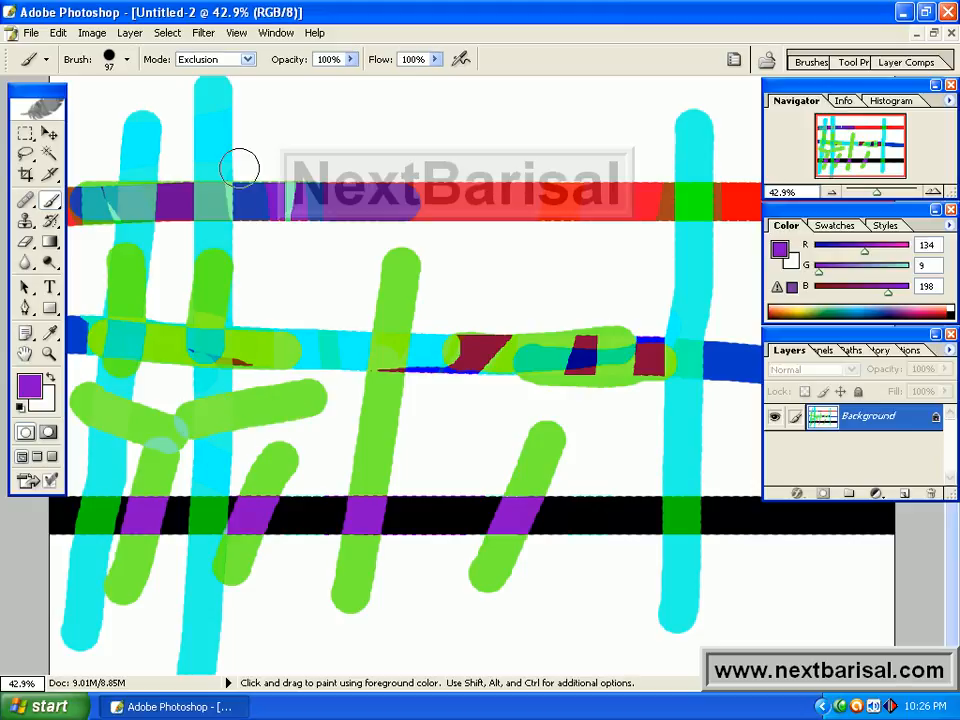
# Step: Set the brush mode to Luminosity and paint four roughly vertical strokes across the middle of the black bar
pyautogui.click(248, 62)
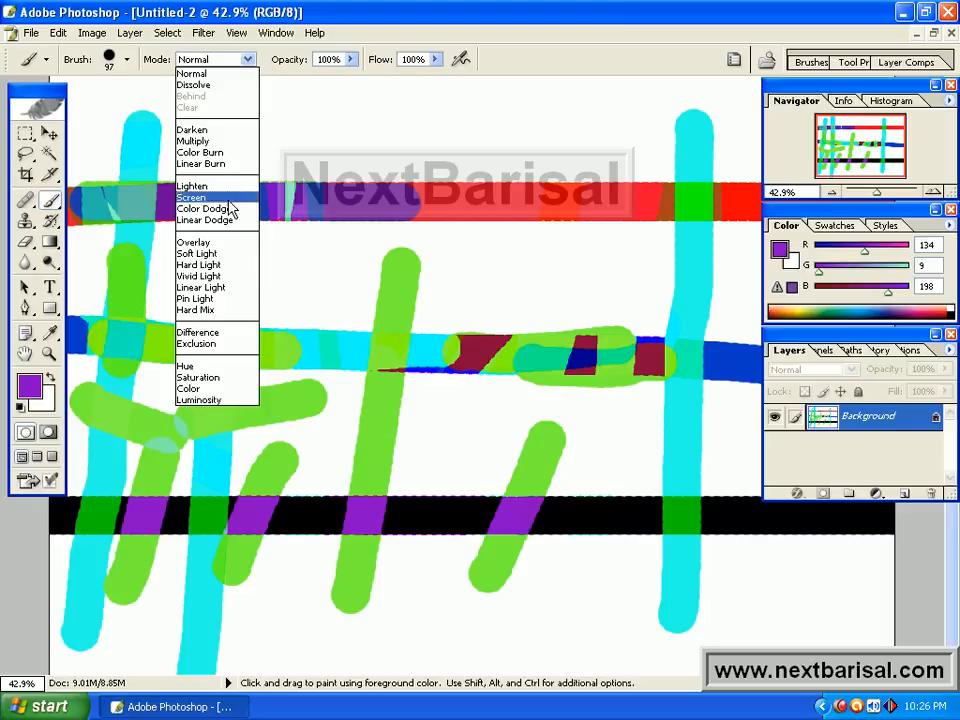
pyautogui.click(224, 400)
pyautogui.moveTo(321, 460); pyautogui.dragTo(310, 580)
pyautogui.moveTo(424, 435); pyautogui.dragTo(423, 568)
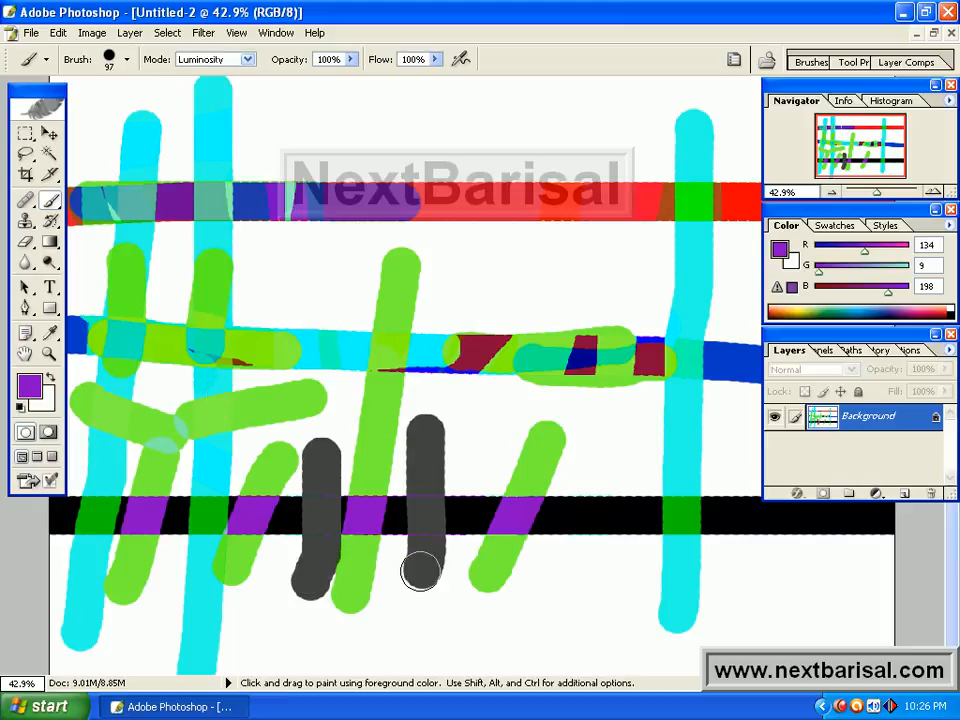
pyautogui.moveTo(500, 432); pyautogui.dragTo(486, 599)
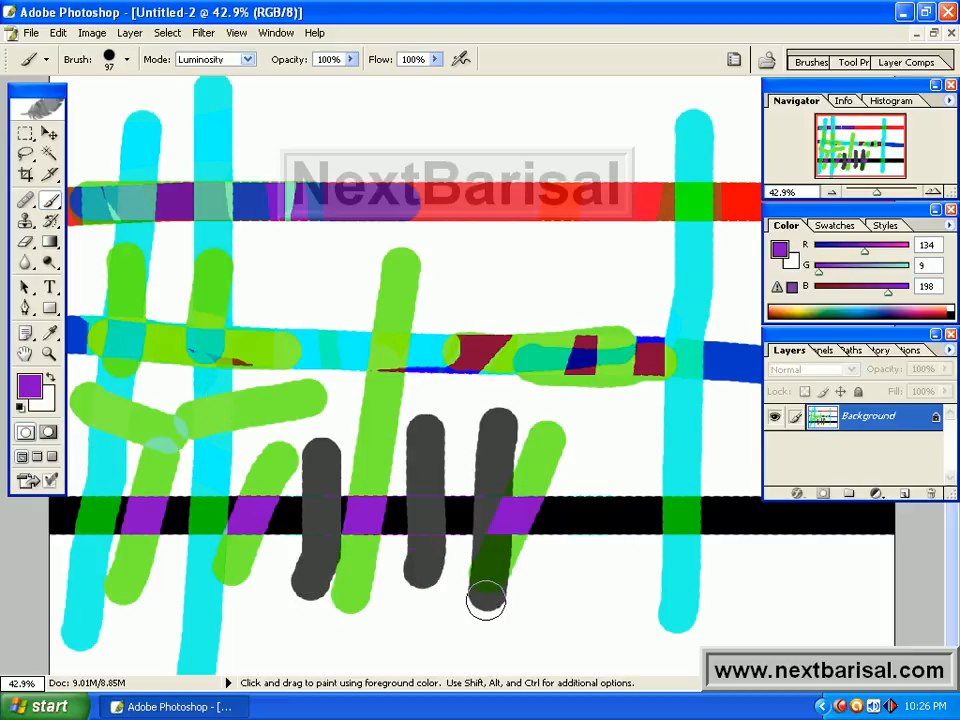
pyautogui.moveTo(564, 459); pyautogui.dragTo(578, 630)
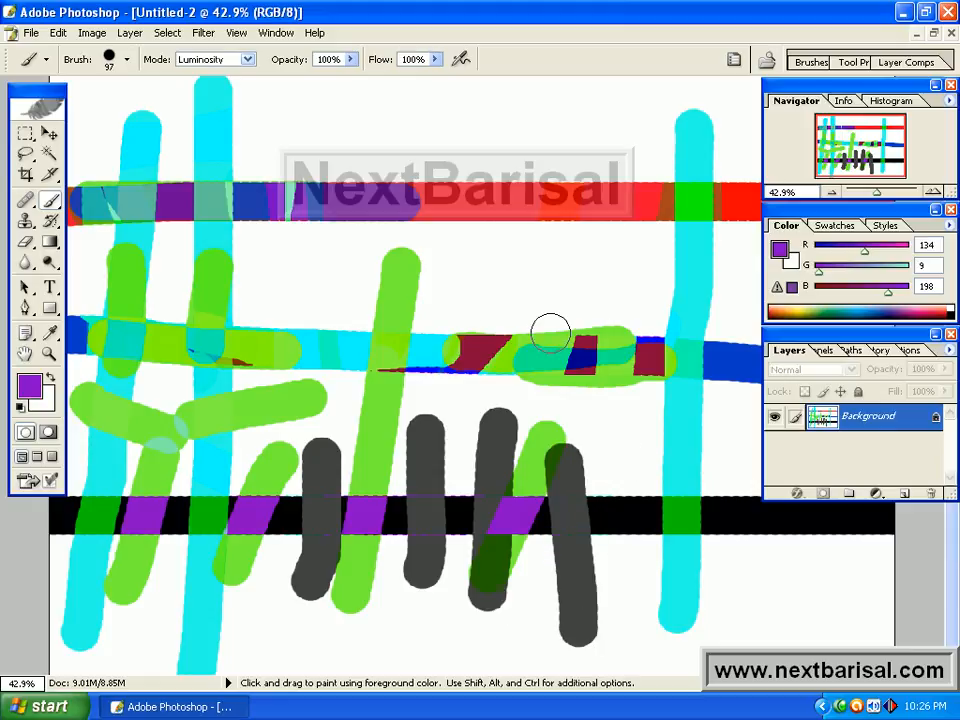
# Step: Paint vertical Luminosity strokes across the red bar, across the blue bar, and over the upper part of the long green stroke
pyautogui.moveTo(257, 150); pyautogui.dragTo(263, 325)
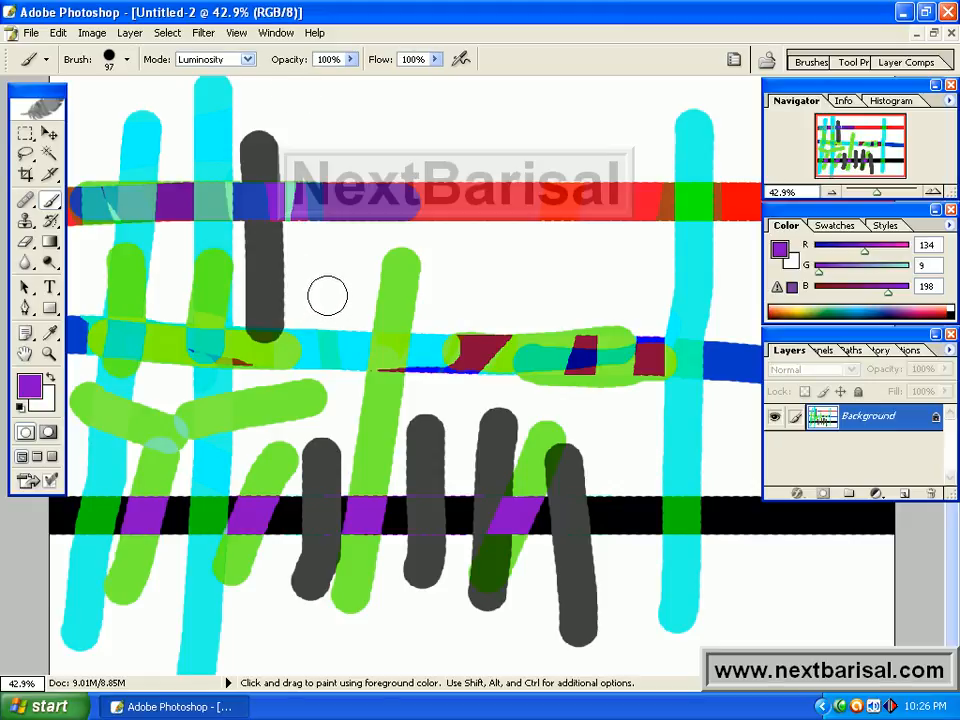
pyautogui.moveTo(327, 289); pyautogui.dragTo(329, 428)
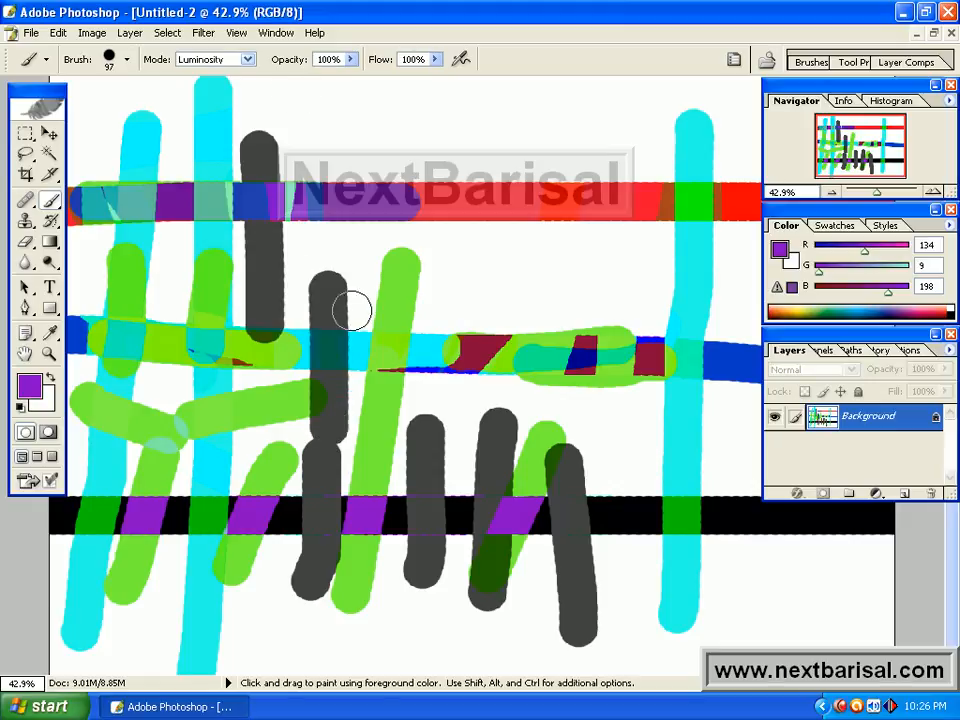
pyautogui.moveTo(396, 257); pyautogui.dragTo(358, 442)
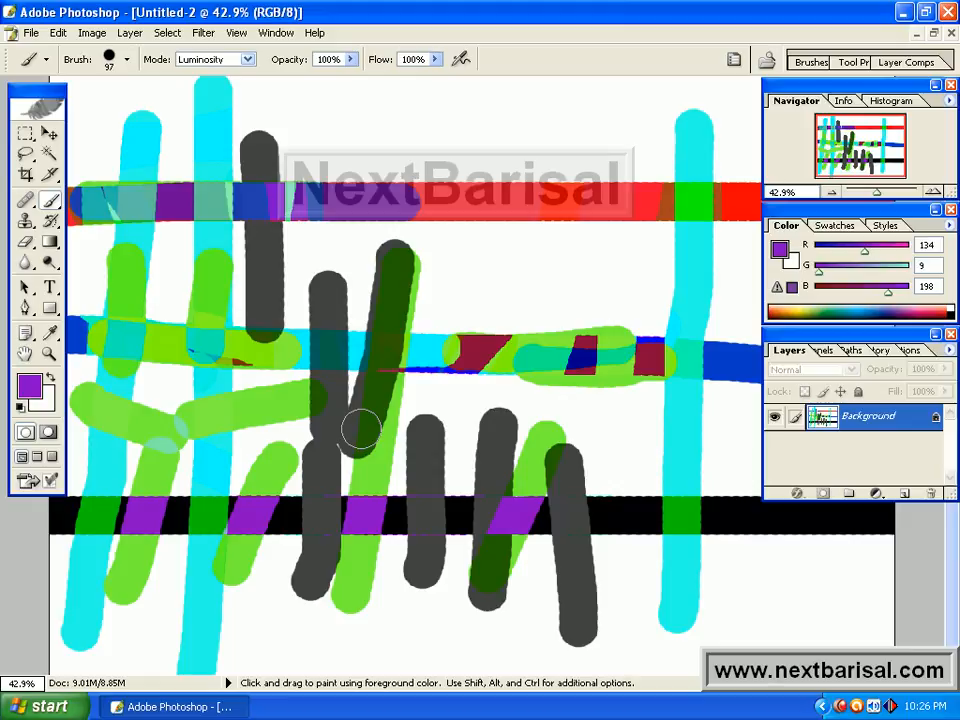
# Step: Set the brush mode to Color and paint three slanted strokes across the right half of the blue bar
pyautogui.click(248, 62)
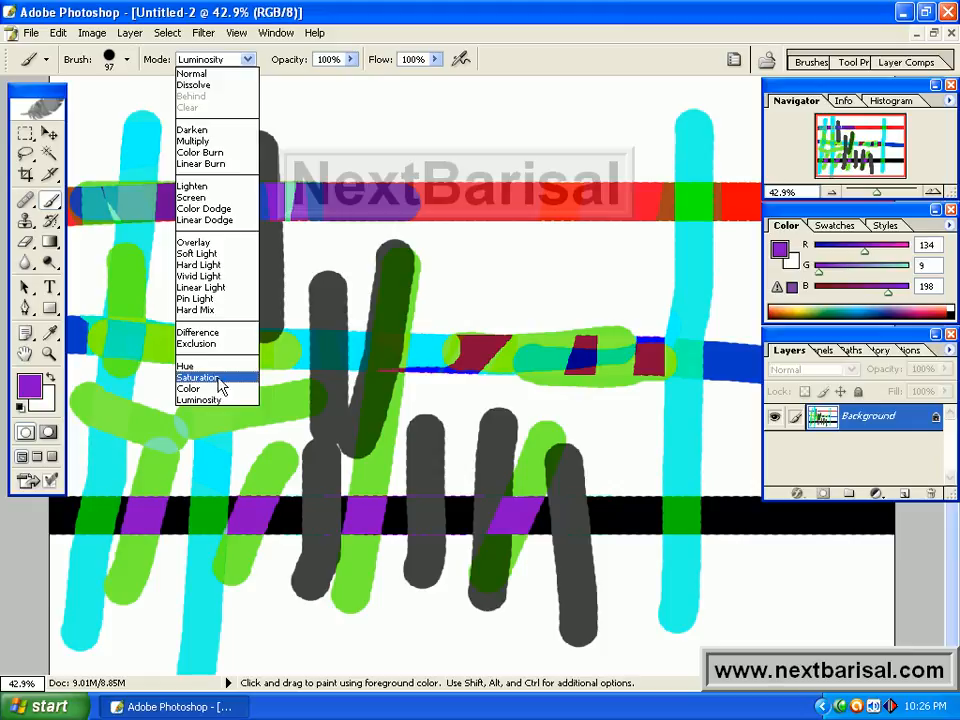
pyautogui.click(218, 389)
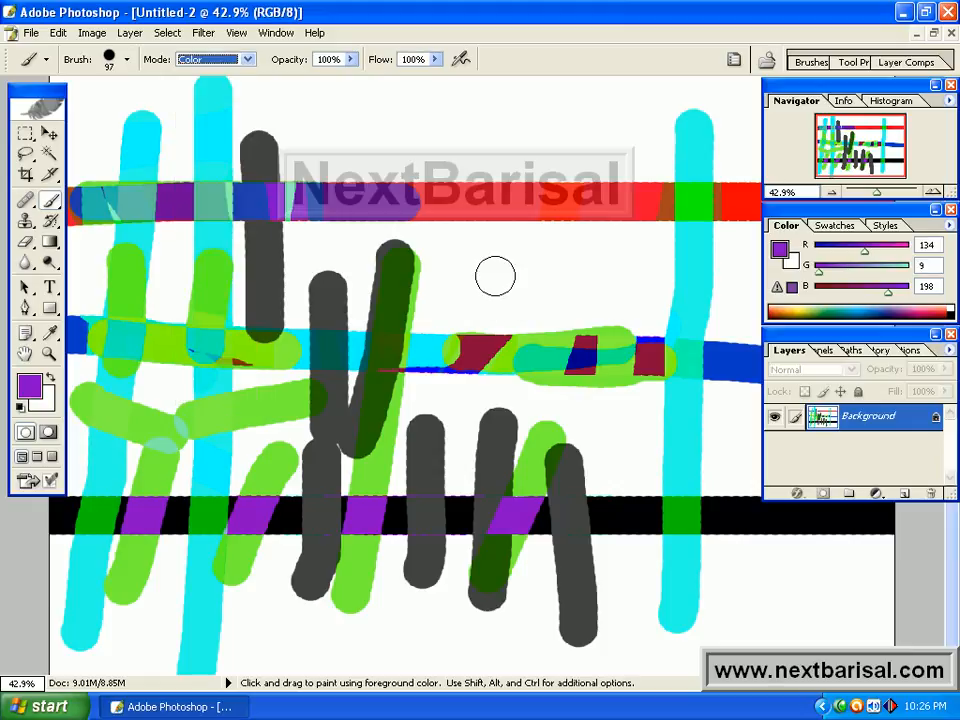
pyautogui.moveTo(495, 276); pyautogui.dragTo(435, 452)
pyautogui.moveTo(564, 323); pyautogui.dragTo(534, 458)
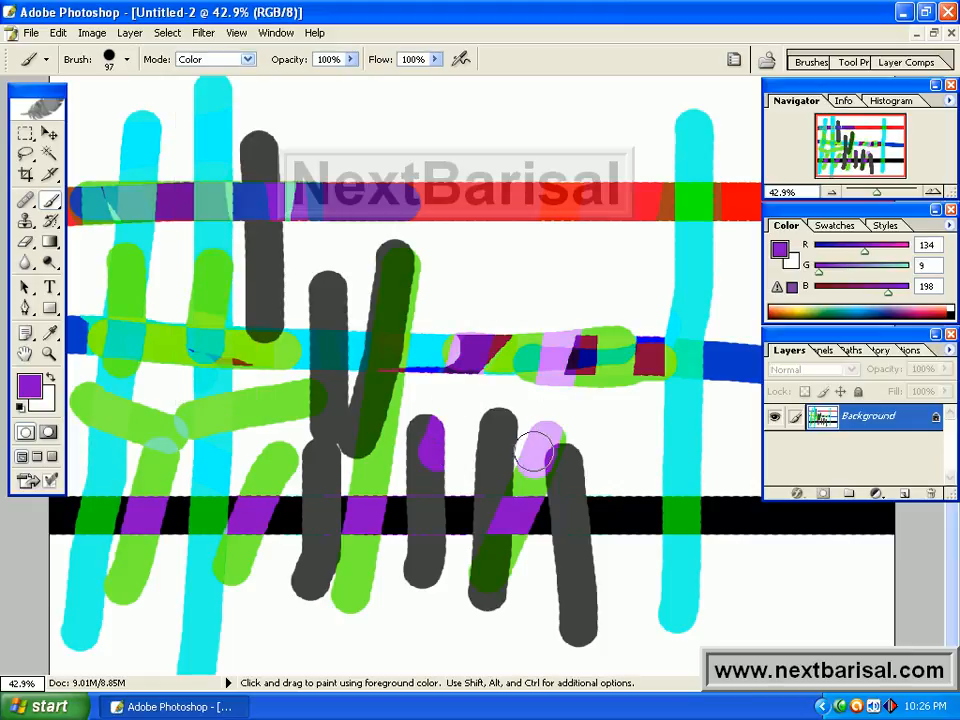
pyautogui.moveTo(631, 284); pyautogui.dragTo(579, 461)
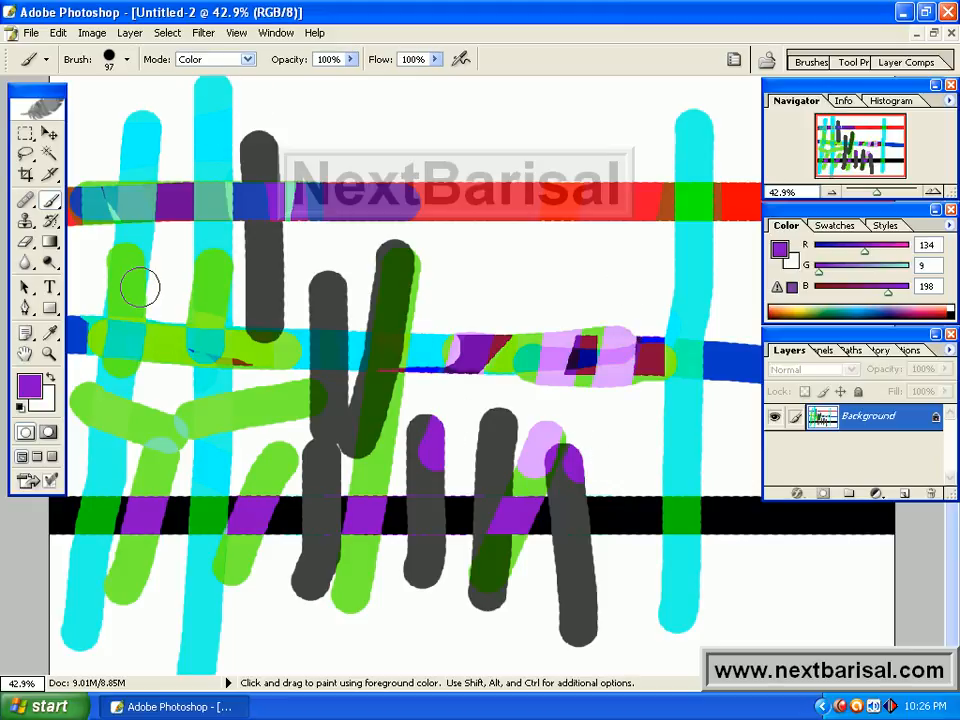
# Step: Paint Color mode strokes over the crossing strokes on the left and along the full second cyan vertical stroke
pyautogui.moveTo(104, 240); pyautogui.dragTo(192, 416)
pyautogui.moveTo(210, 245)
pyautogui.mouseDown()
pyautogui.moveTo(247, 377)
pyautogui.moveTo(250, 408)
pyautogui.moveTo(210, 456)
pyautogui.moveTo(166, 466)
pyautogui.moveTo(146, 507)
pyautogui.moveTo(230, 520)
pyautogui.moveTo(207, 462)
pyautogui.mouseUp()
pyautogui.moveTo(193, 590); pyautogui.dragTo(180, 660)
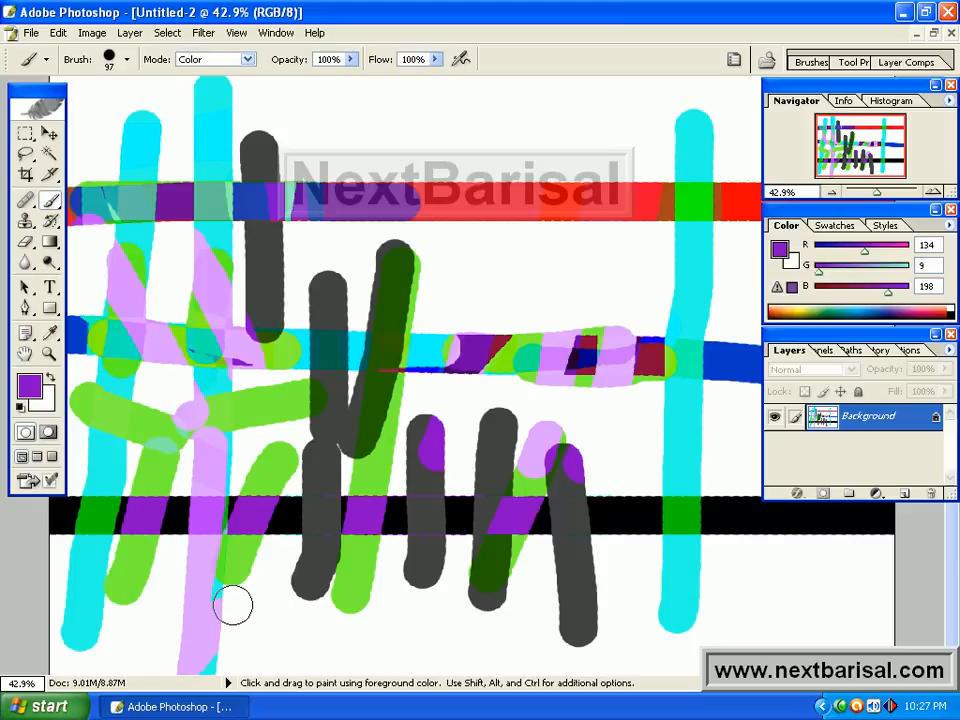
pyautogui.moveTo(208, 476); pyautogui.dragTo(202, 232)
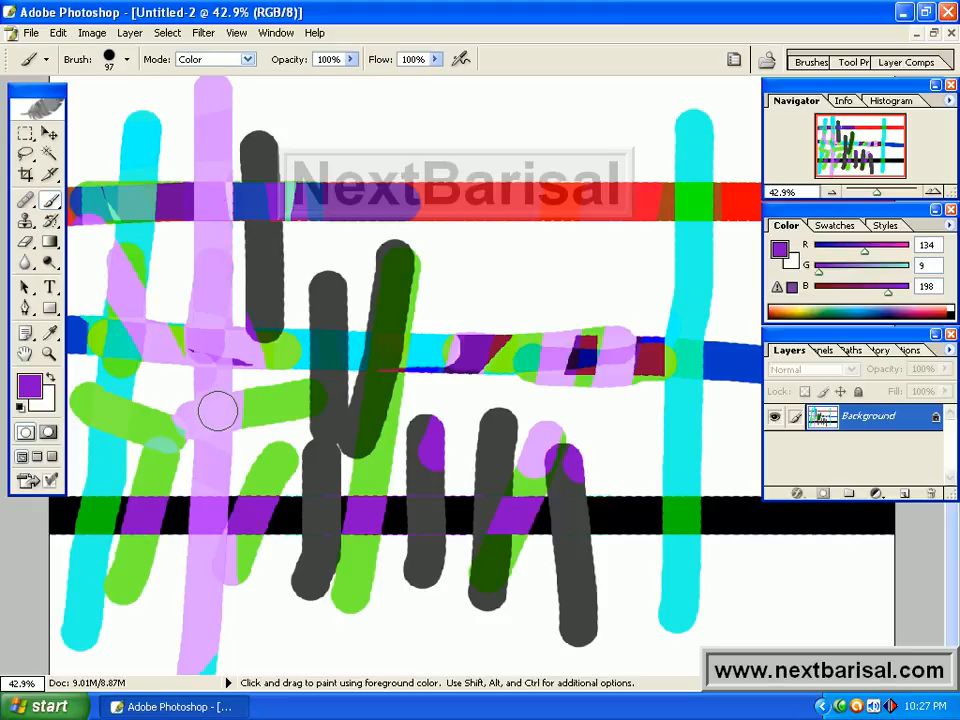
pyautogui.moveTo(221, 600); pyautogui.dragTo(230, 562)
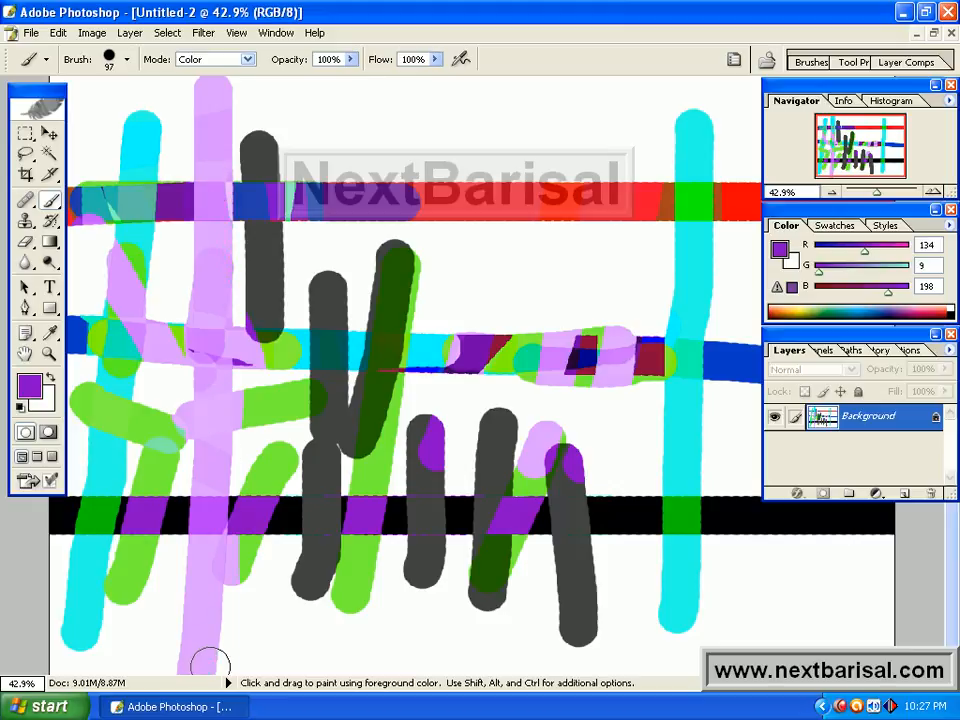
# Step: Set the brush mode to Hue and paint a short horizontal stroke across the rightmost cyan vertical stroke above the blue bar
pyautogui.click(249, 60)
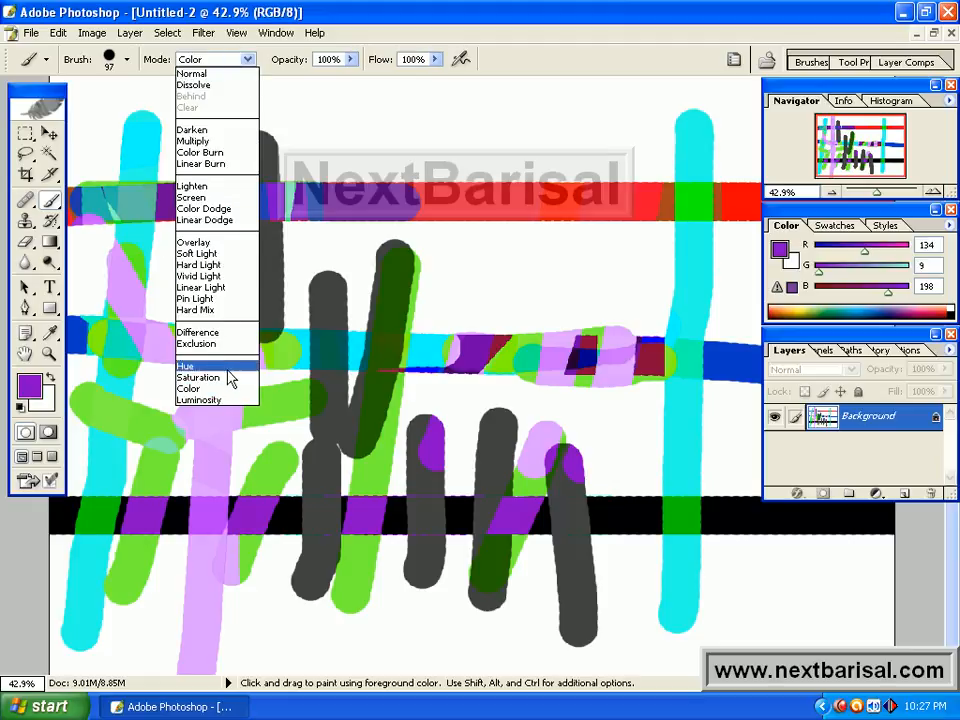
pyautogui.click(237, 367)
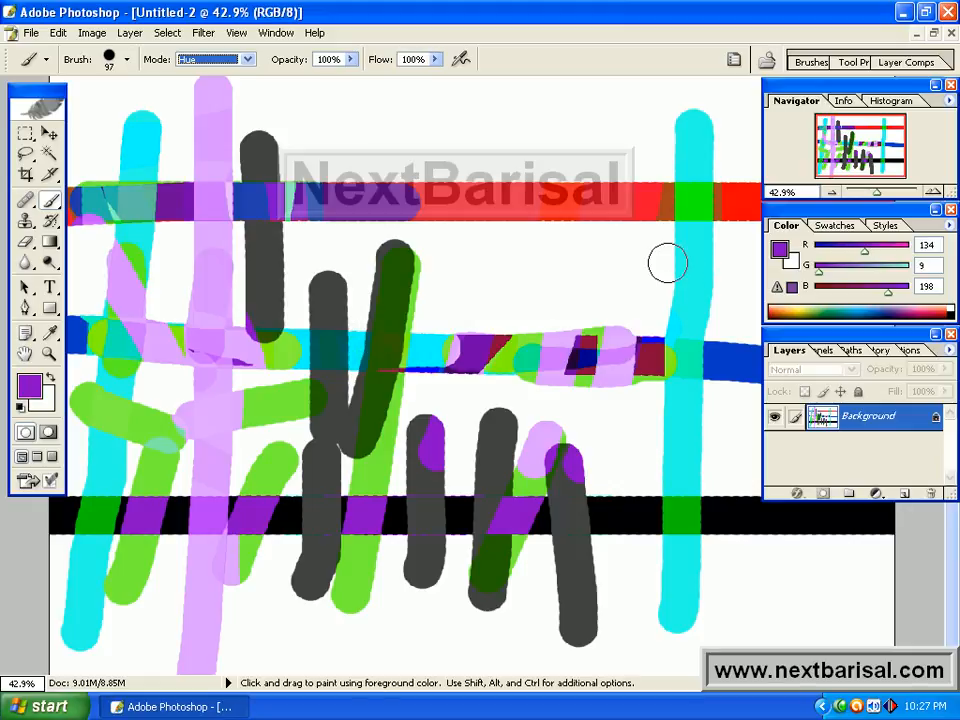
pyautogui.moveTo(620, 265)
pyautogui.mouseDown()
pyautogui.moveTo(609, 268)
pyautogui.moveTo(735, 274)
pyautogui.mouseUp()
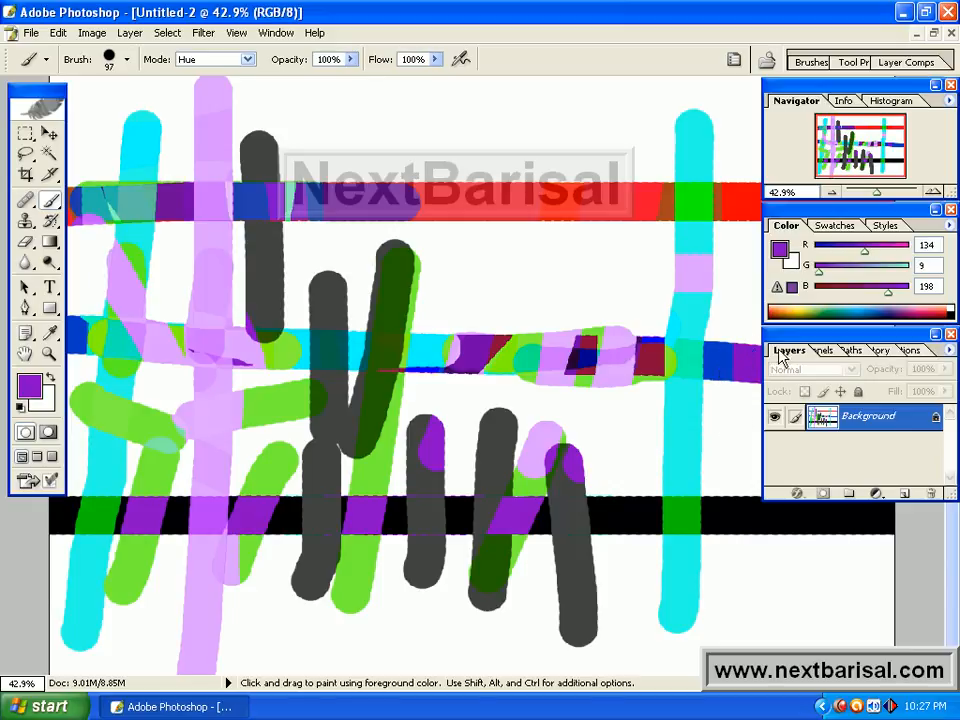
# Step: Move the Layers palette off the artwork and paint Hue strokes over the rest of the rightmost cyan stroke and the blue bar beside it
pyautogui.moveTo(787, 350); pyautogui.dragTo(851, 352)
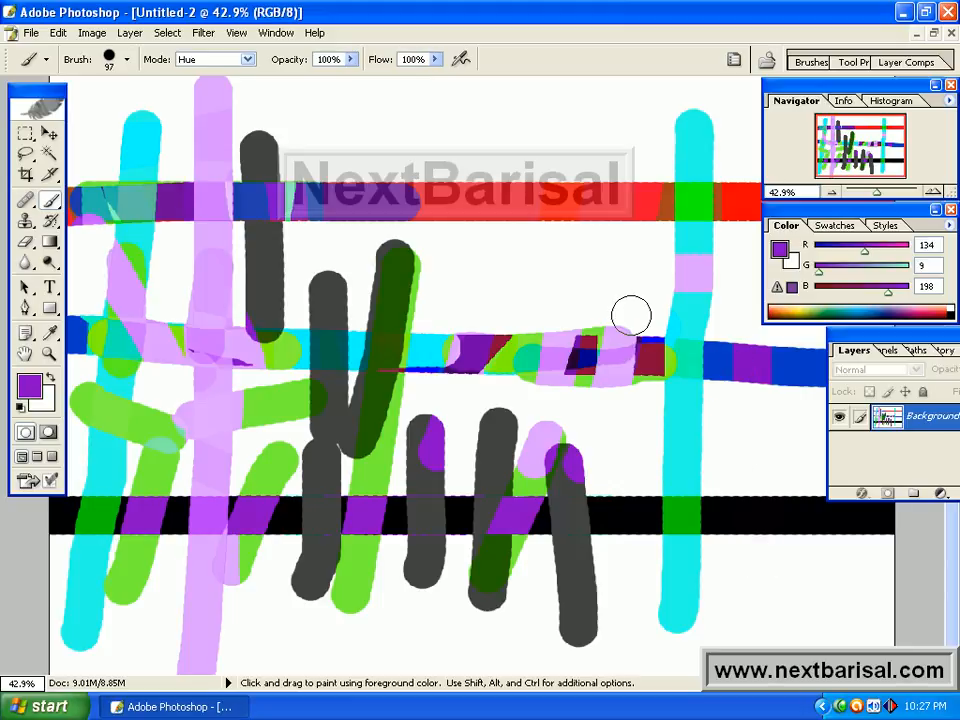
pyautogui.moveTo(715, 128)
pyautogui.mouseDown()
pyautogui.moveTo(679, 135)
pyautogui.moveTo(722, 135)
pyautogui.moveTo(707, 141)
pyautogui.mouseUp()
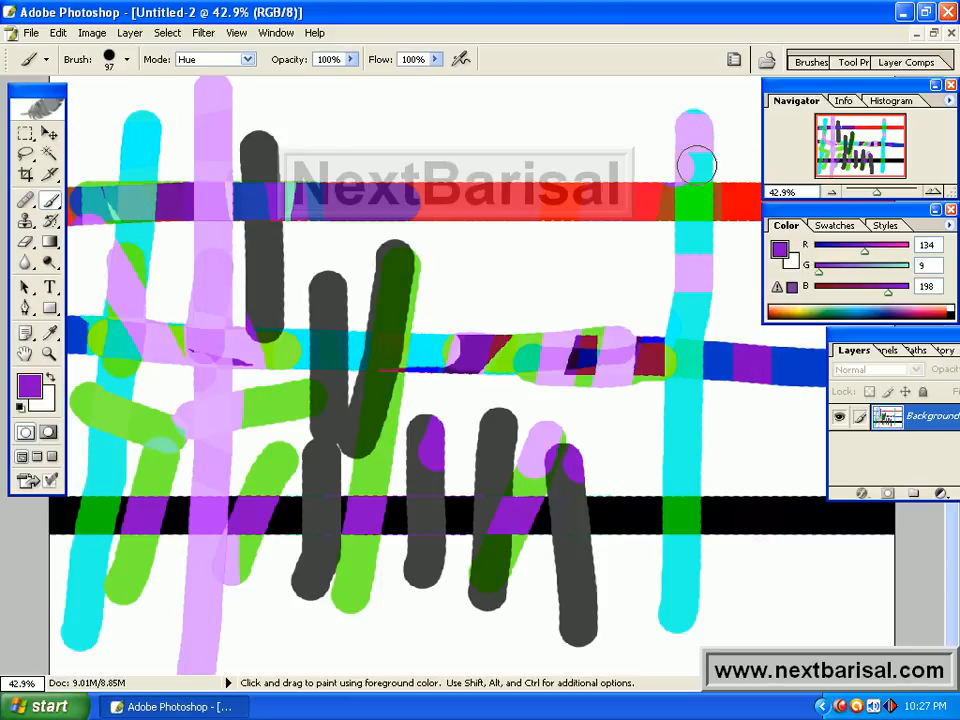
pyautogui.moveTo(698, 298)
pyautogui.mouseDown()
pyautogui.moveTo(689, 455)
pyautogui.moveTo(683, 278)
pyautogui.moveTo(657, 478)
pyautogui.moveTo(673, 656)
pyautogui.moveTo(699, 584)
pyautogui.moveTo(722, 430)
pyautogui.moveTo(683, 628)
pyautogui.mouseUp()
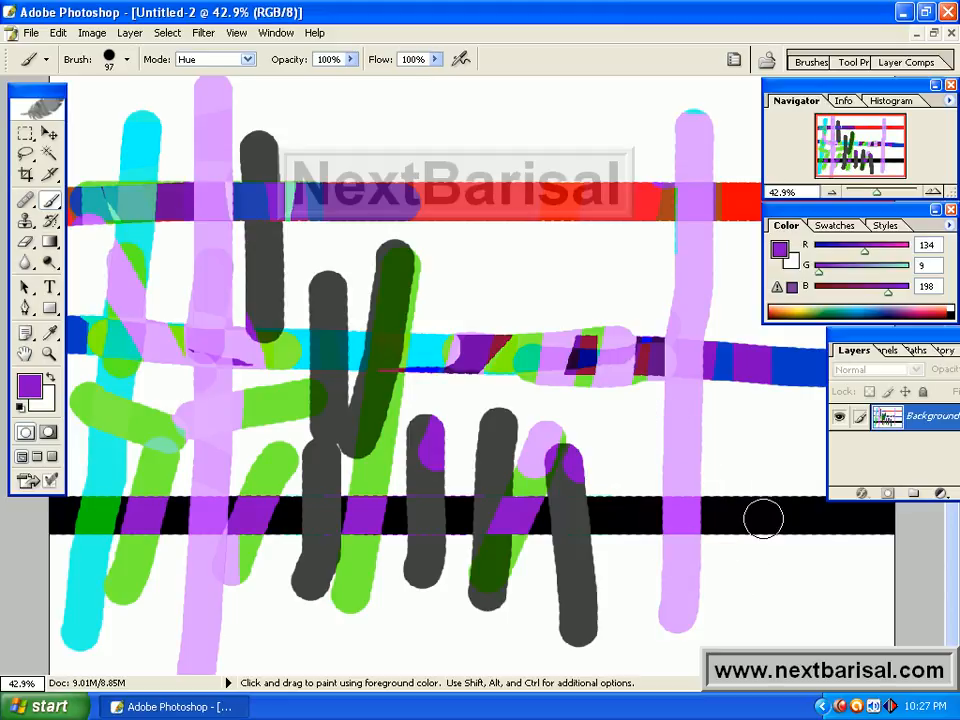
pyautogui.moveTo(749, 362); pyautogui.dragTo(802, 340)
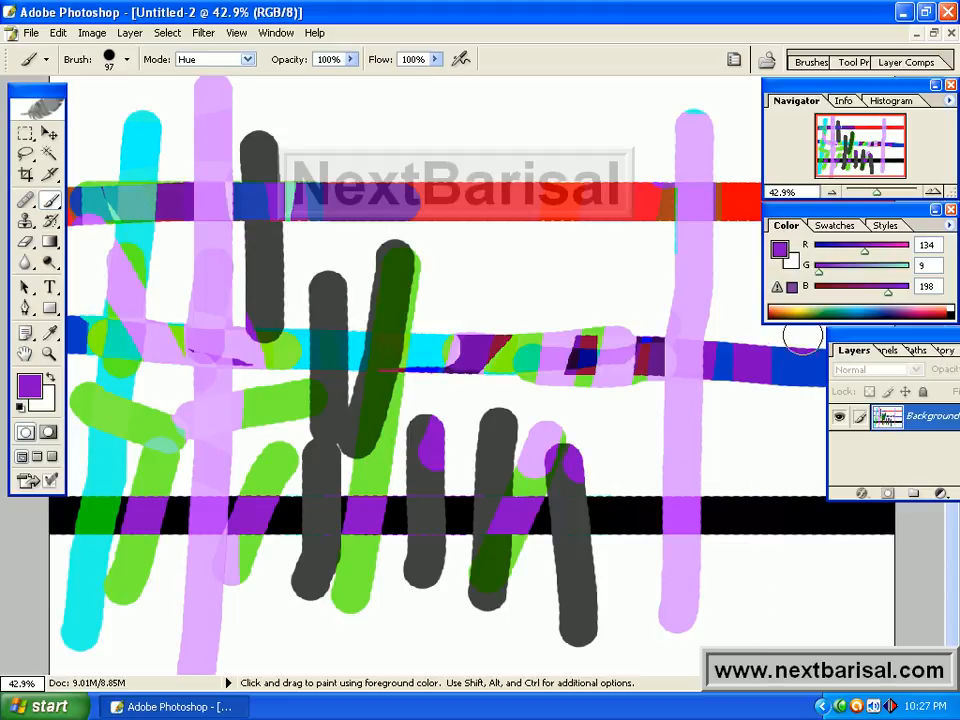
# Step: Paint Hue mode dabs on the red bar beside the rightmost vertical stroke and on the upper end of the leftmost cyan stroke
pyautogui.click(737, 200)
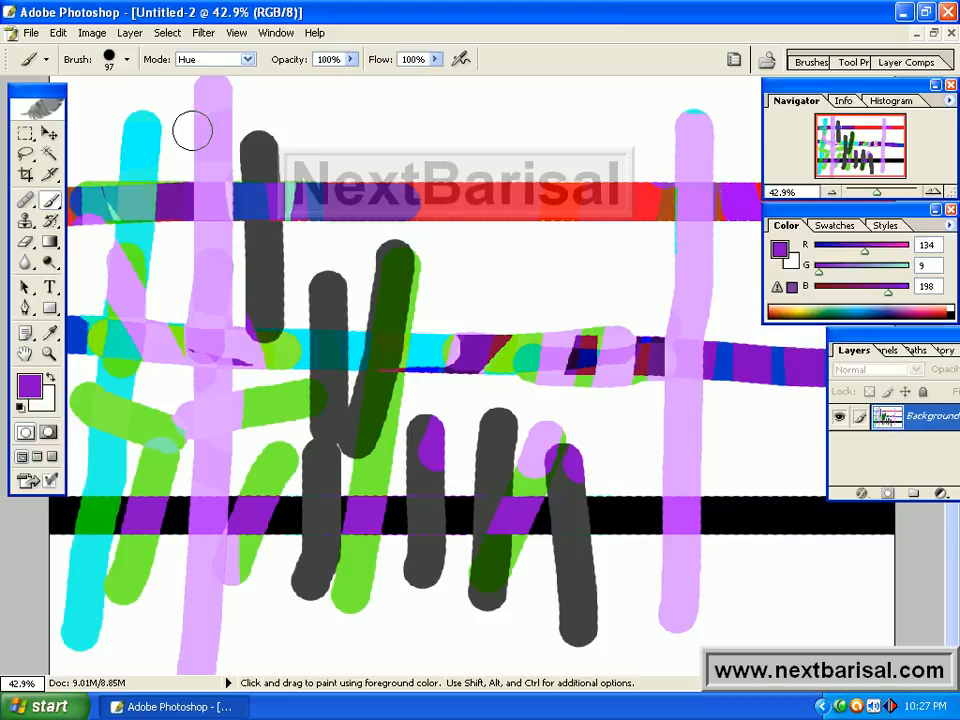
pyautogui.click(140, 128)
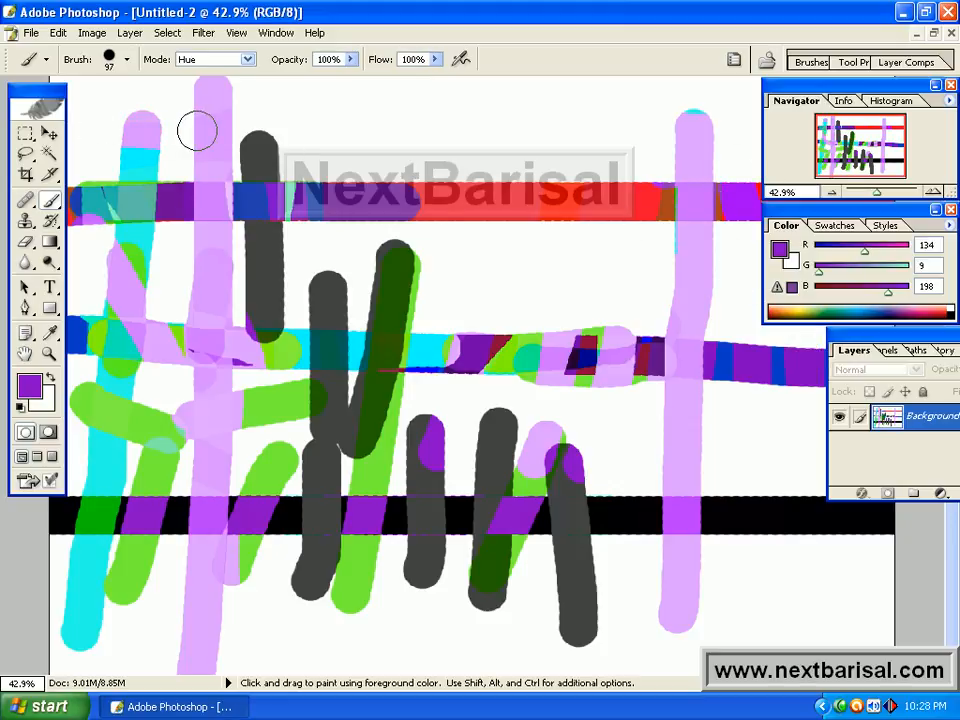
# Step: Set the brush's blending mode to Saturation
pyautogui.click(247, 60)
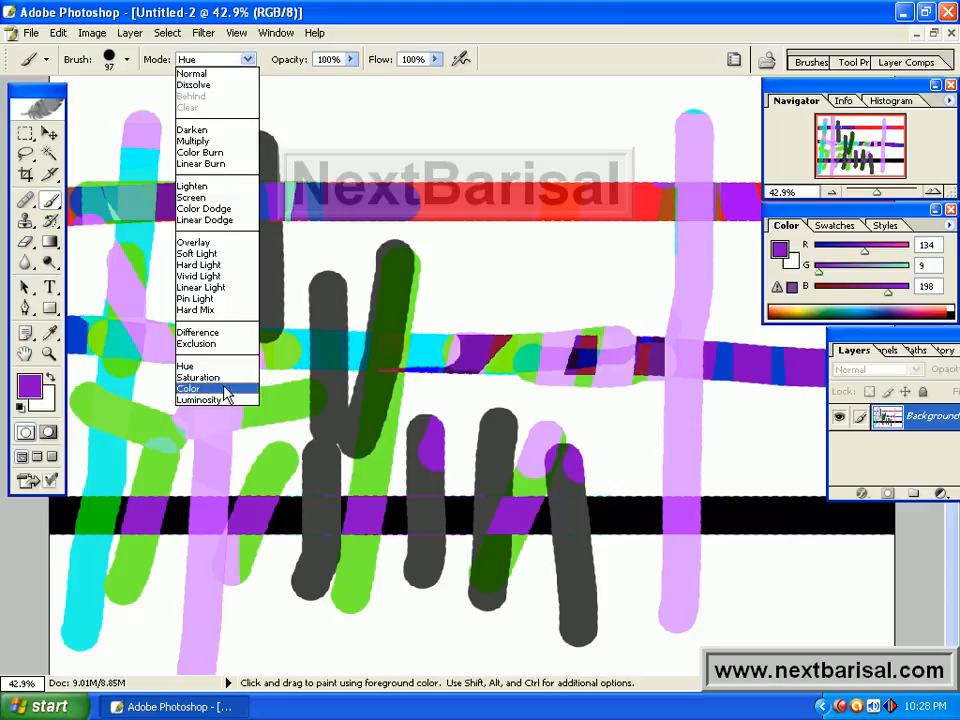
pyautogui.click(222, 379)
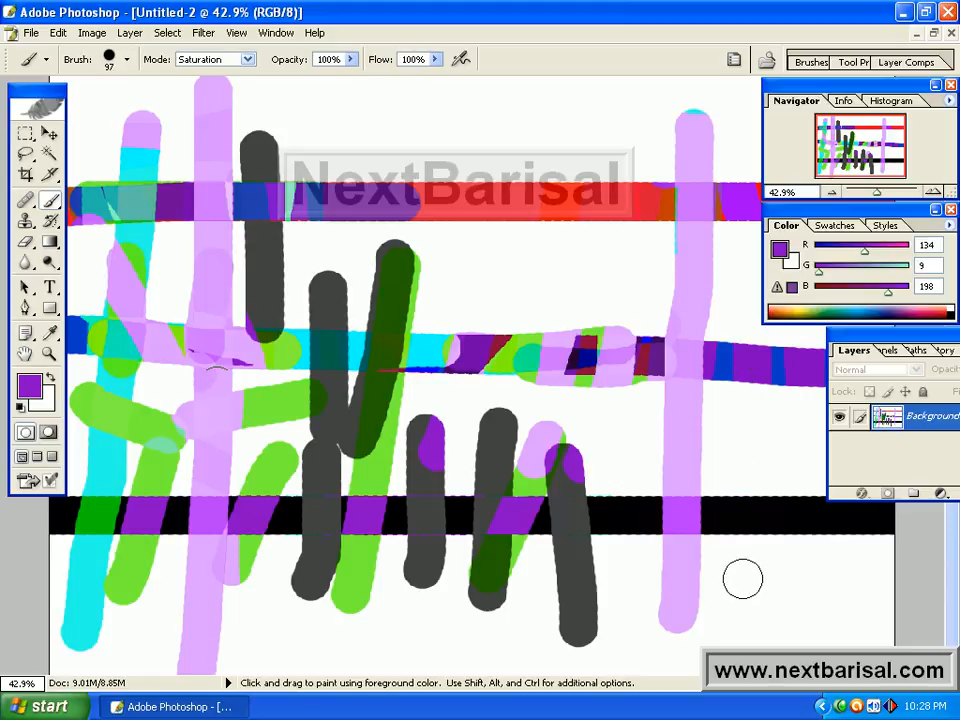
pyautogui.click(246, 60)
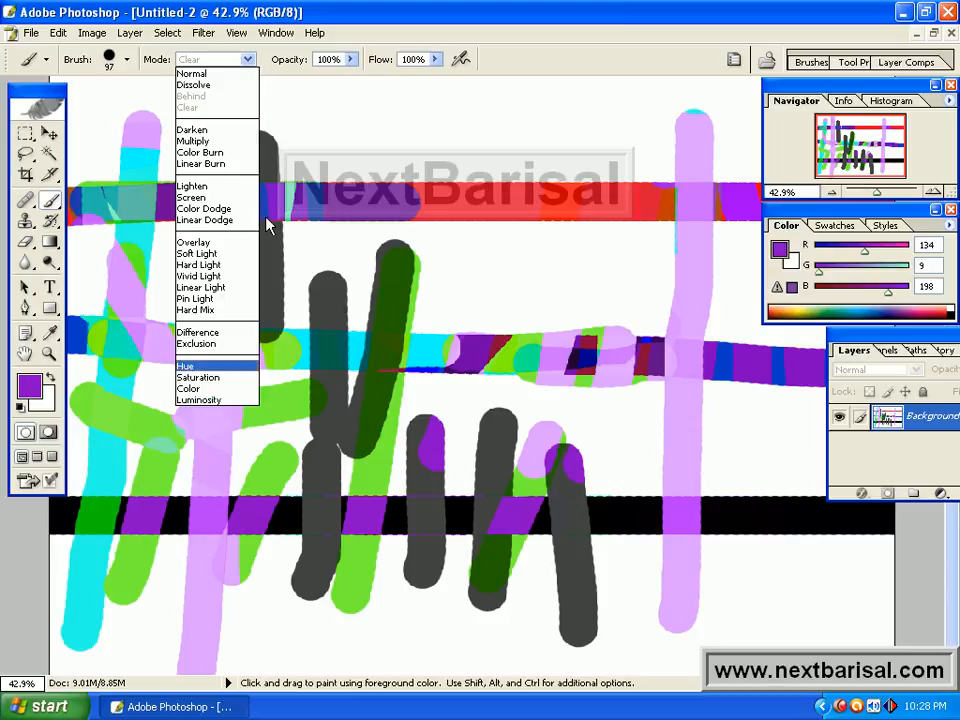
pyautogui.press('Down')
pyautogui.press('Return')
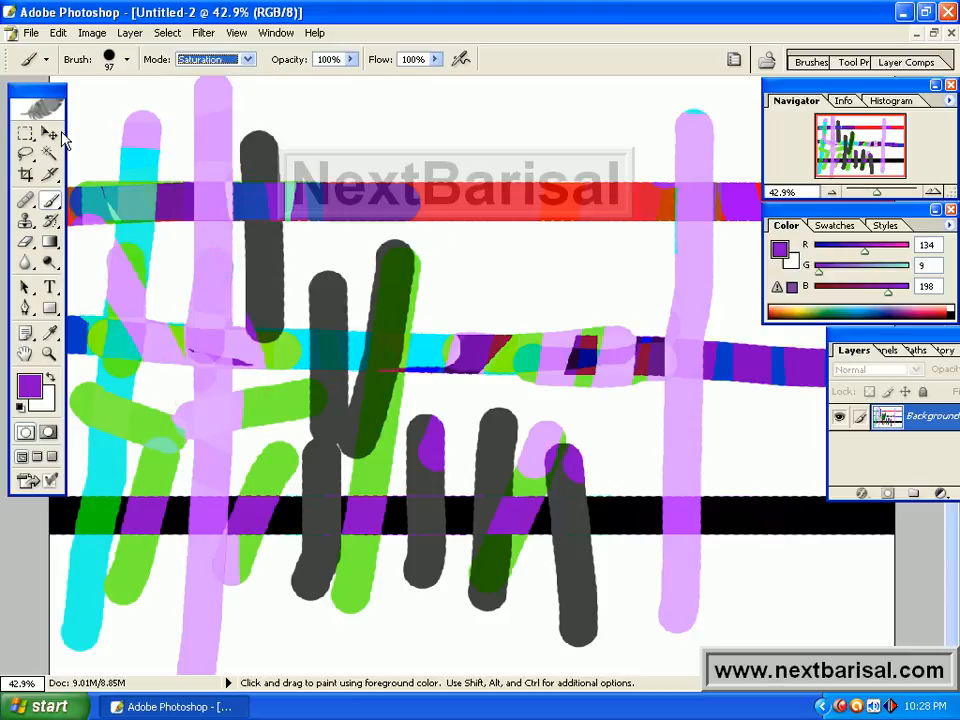